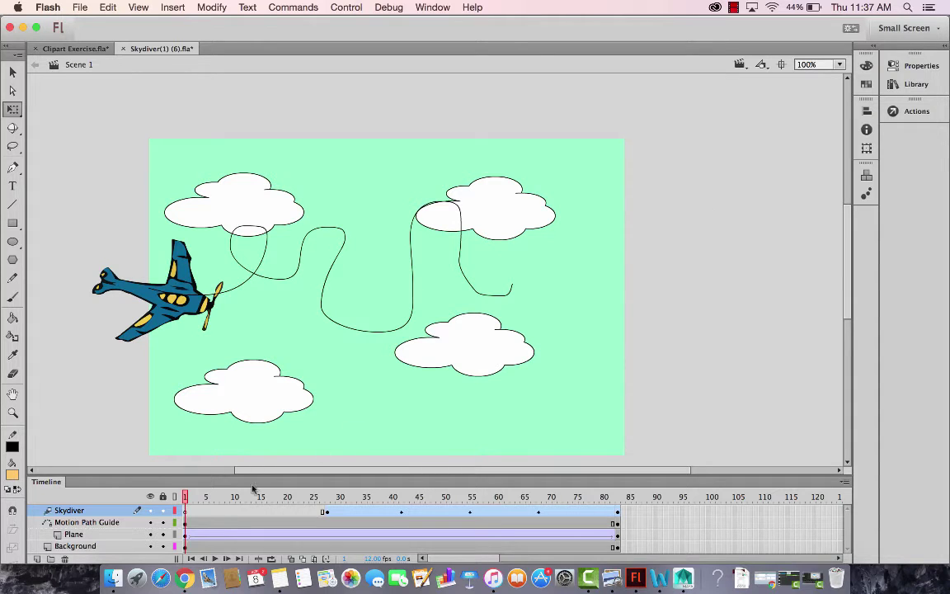
Scrub and test-play the existing plane and skydiver animation.
{"action": "left_click_drag", "start_coordinate": [186, 497], "coordinate": [167, 494]}
{"action": "key", "text": "super+Return"}
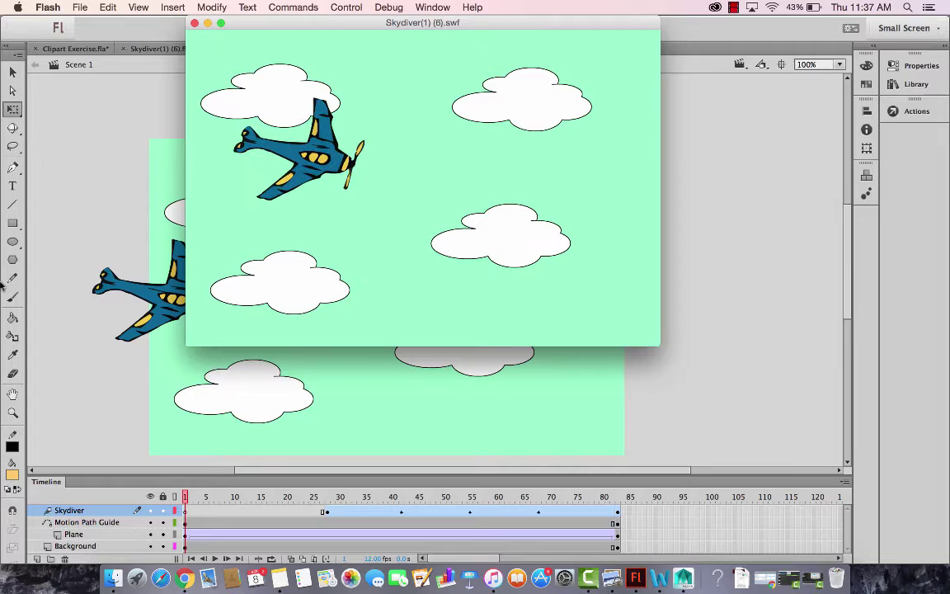
{"action": "left_click", "coordinate": [194, 22]}
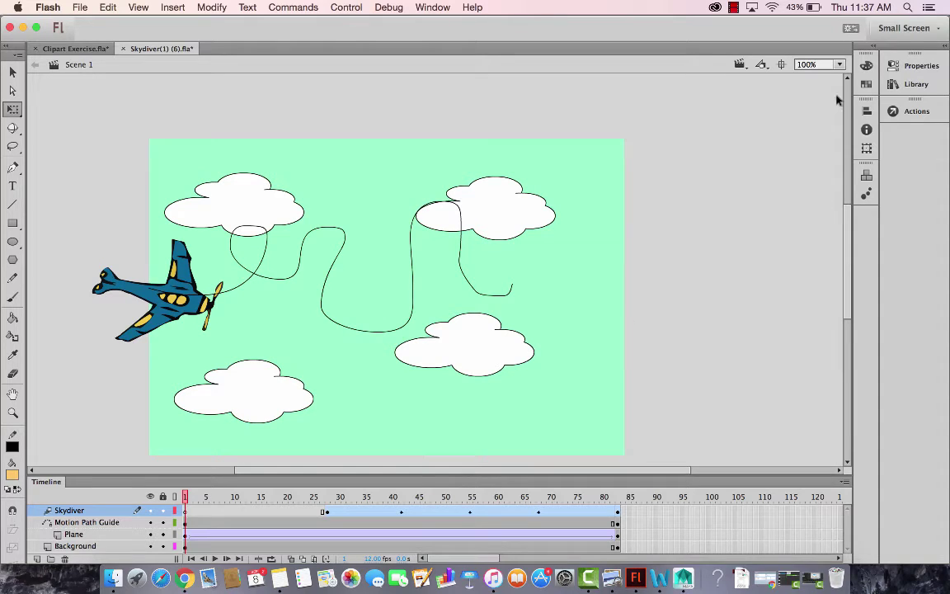
Inspect the Eyes symbol's timeline from the Library, then return to Scene 1.
{"action": "key", "text": "super+l"}
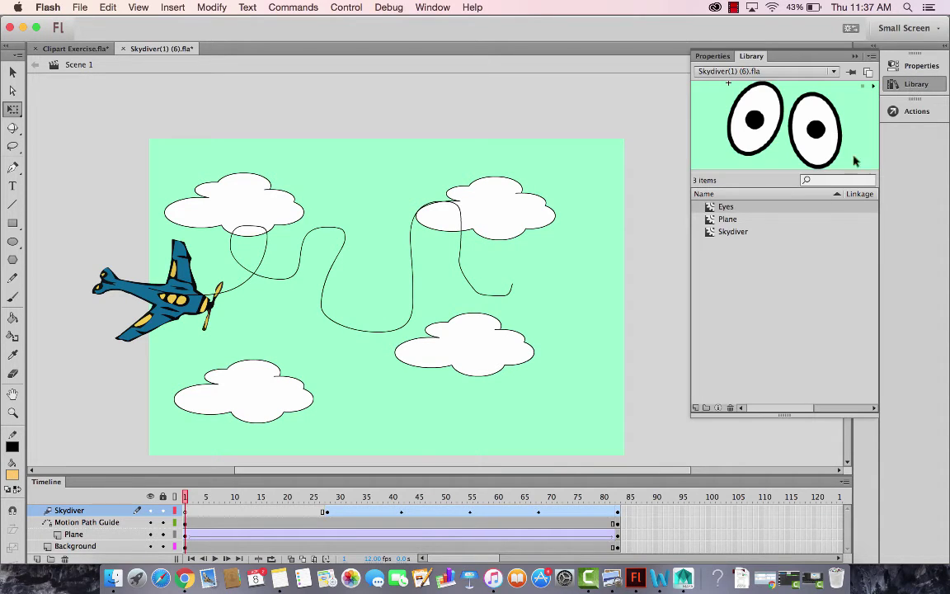
{"action": "double_click", "coordinate": [711, 208]}
{"action": "key", "text": "super+l"}
{"action": "left_click_drag", "start_coordinate": [233, 516], "coordinate": [192, 513]}
{"action": "left_click", "coordinate": [191, 513]}
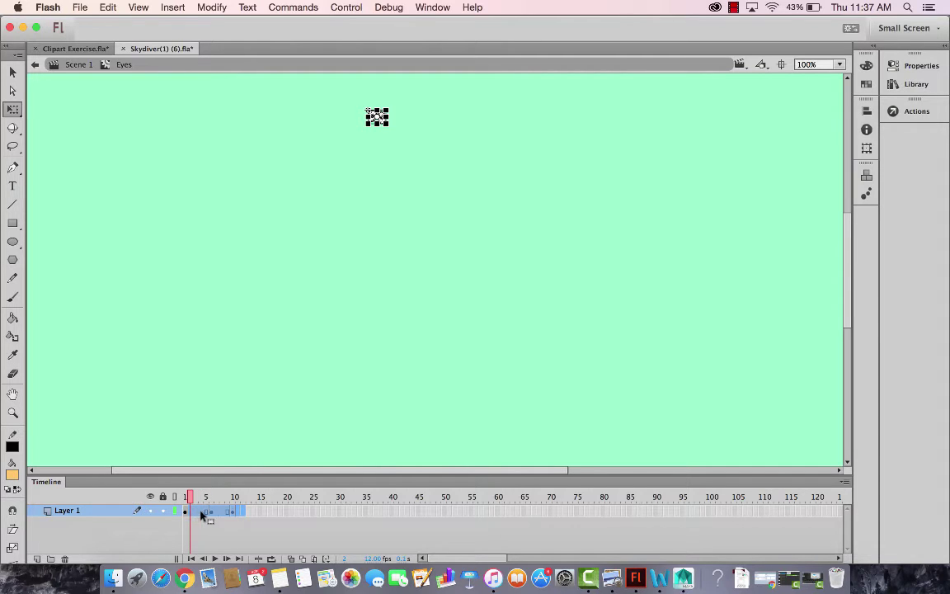
{"action": "right_click", "coordinate": [201, 513]}
{"action": "key", "text": "Escape"}
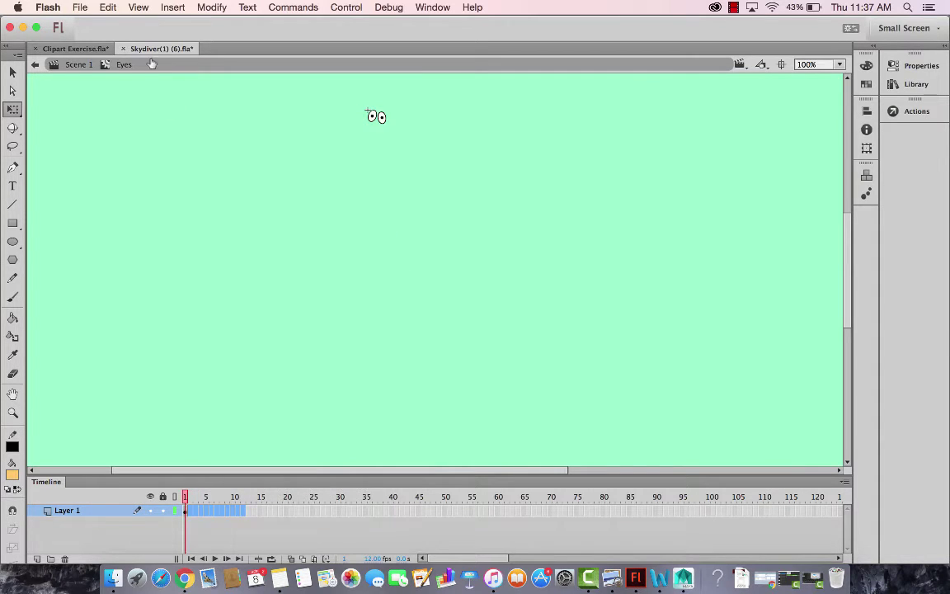
{"action": "left_click", "coordinate": [79, 64]}
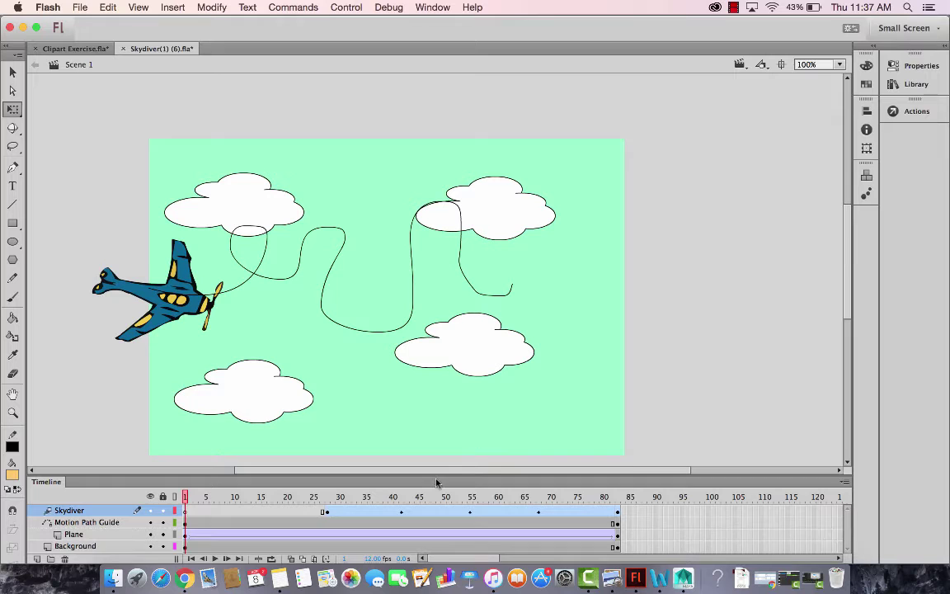
Enlarge the timeline and remove frames 2 through 88 on all layers.
{"action": "left_click_drag", "start_coordinate": [436, 478], "coordinate": [437, 385]}
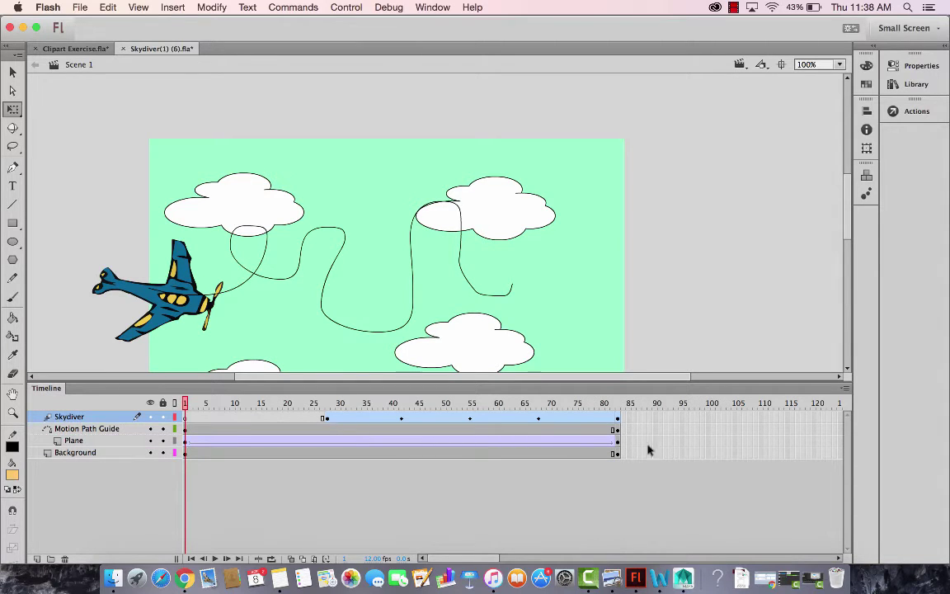
{"action": "left_click_drag", "start_coordinate": [652, 455], "coordinate": [192, 406]}
{"action": "right_click", "coordinate": [216, 430]}
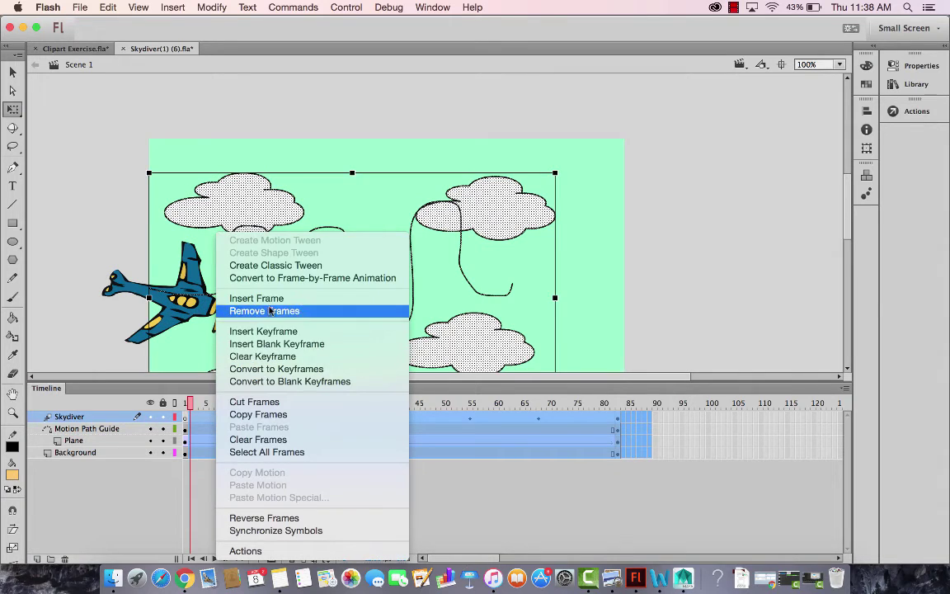
{"action": "left_click", "coordinate": [242, 310]}
Turn Motion Path Guide into a normal layer and delete the Skydiver layer.
{"action": "right_click", "coordinate": [52, 430]}
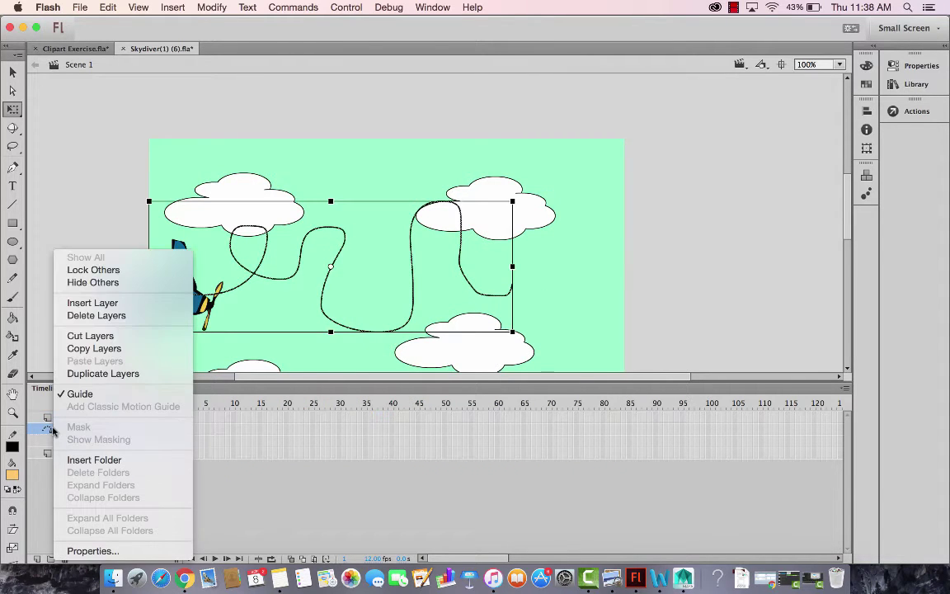
{"action": "left_click", "coordinate": [73, 356]}
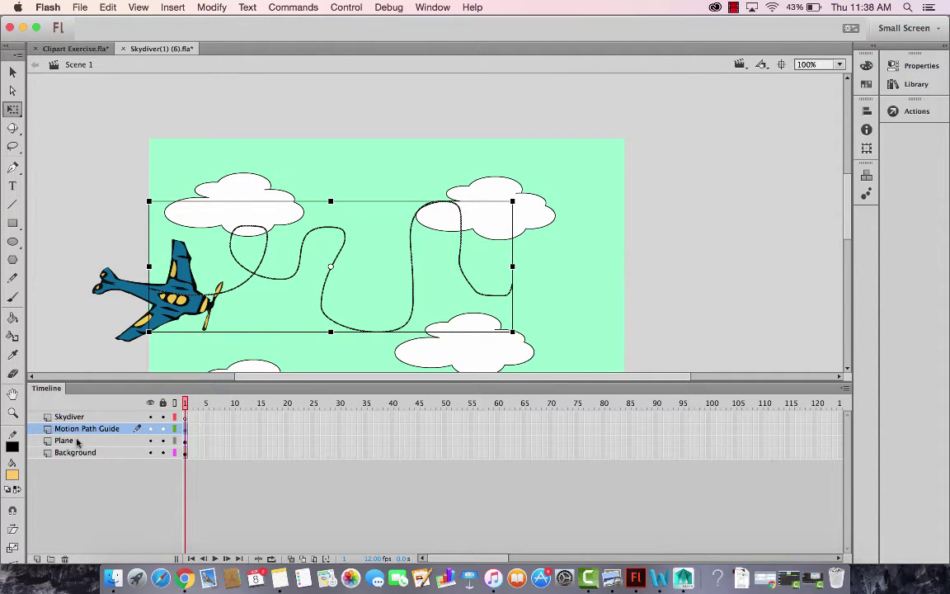
{"action": "left_click", "coordinate": [82, 418]}
{"action": "left_click", "coordinate": [66, 558]}
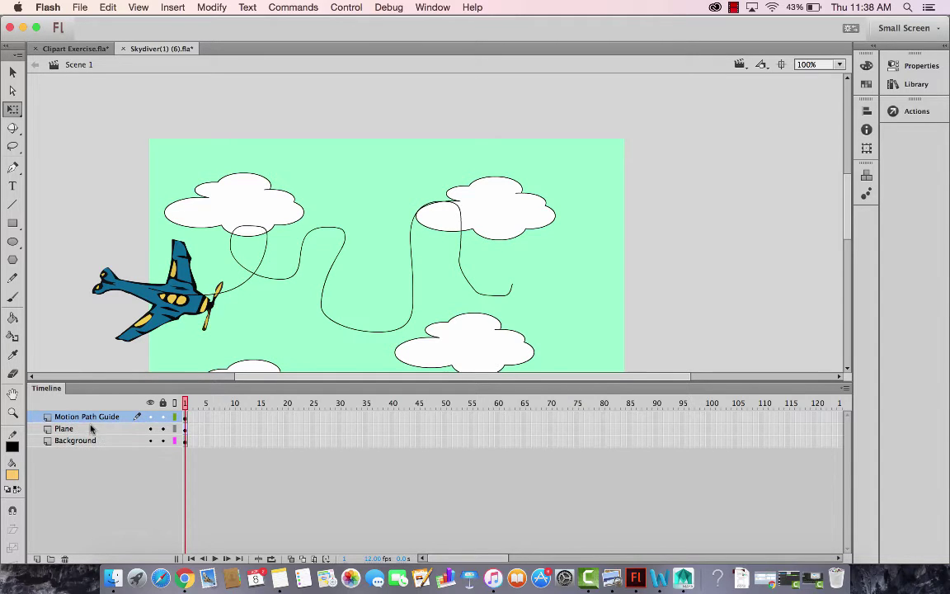
Delete the Motion Path Guide layer along with its flight path.
{"action": "left_click", "coordinate": [251, 275]}
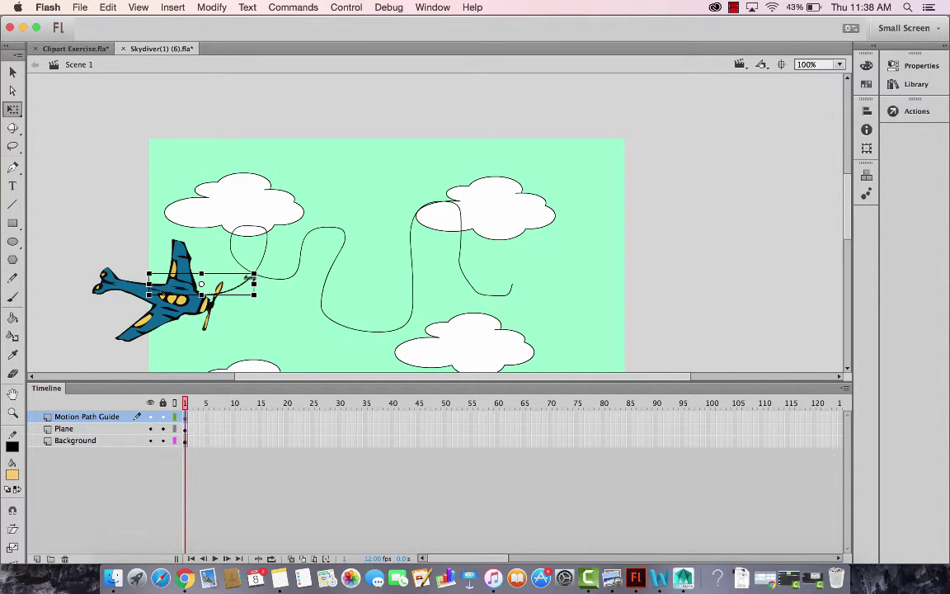
{"action": "left_click", "coordinate": [114, 466]}
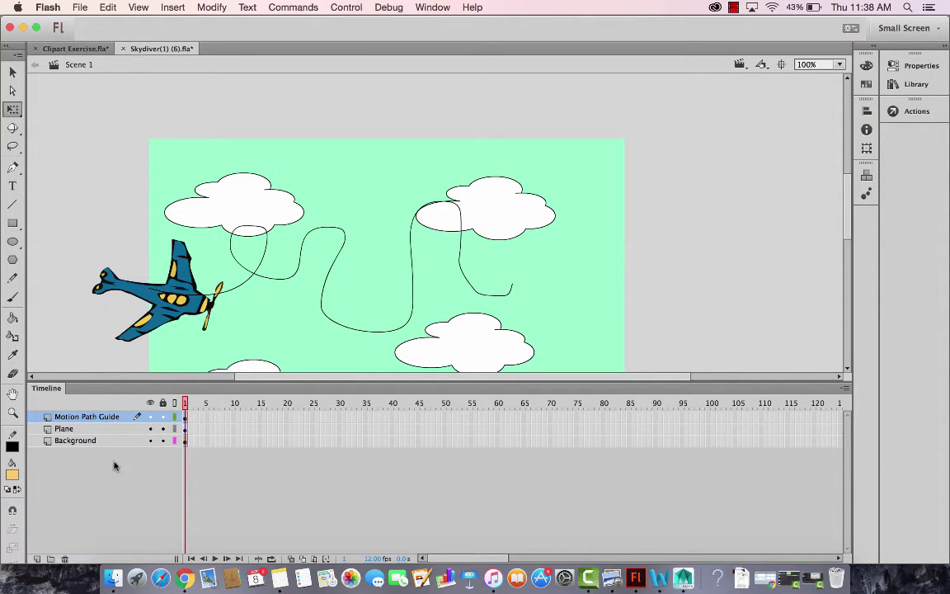
{"action": "right_click", "coordinate": [98, 422]}
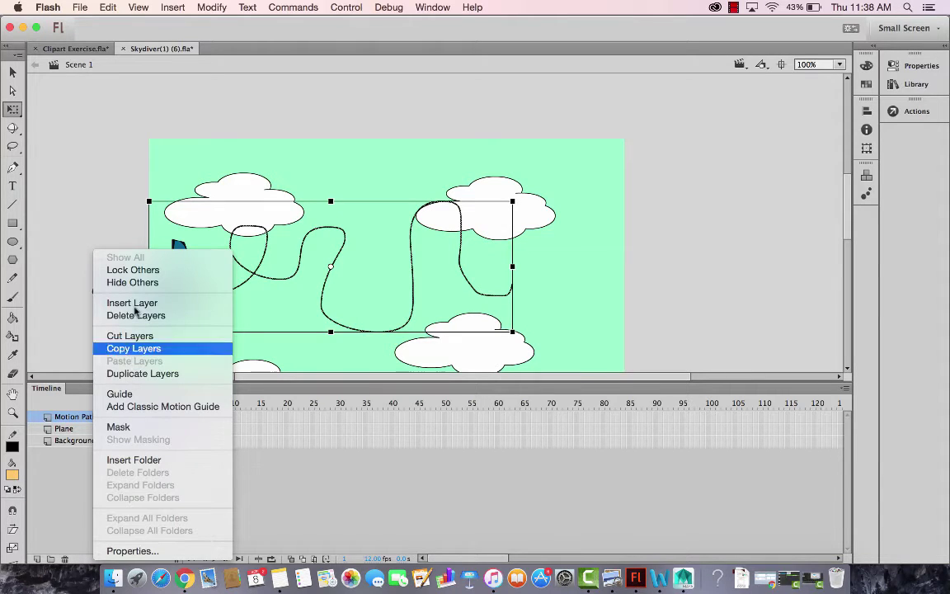
{"action": "left_click", "coordinate": [86, 442]}
{"action": "left_click", "coordinate": [96, 495]}
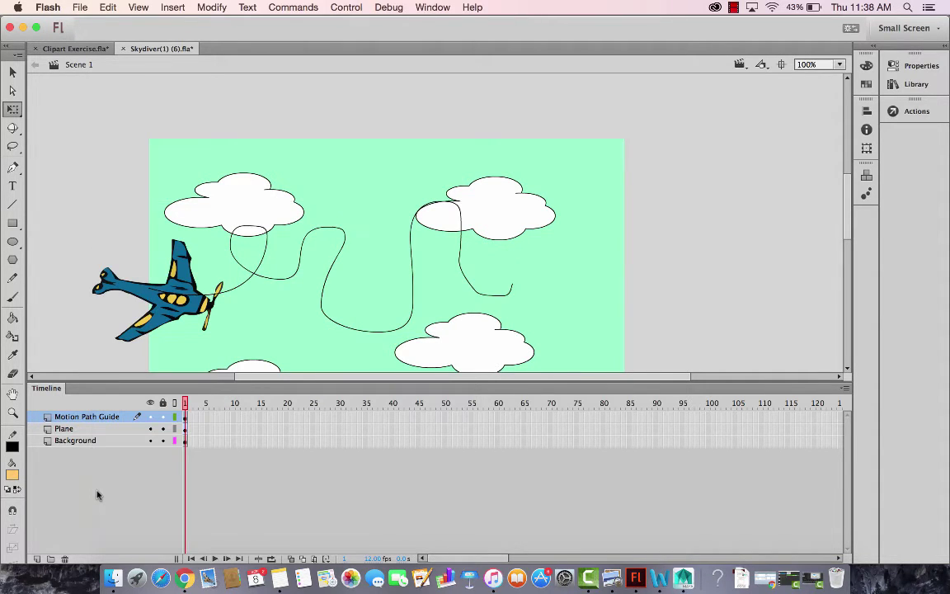
{"action": "right_click", "coordinate": [97, 418]}
{"action": "left_click", "coordinate": [142, 314]}
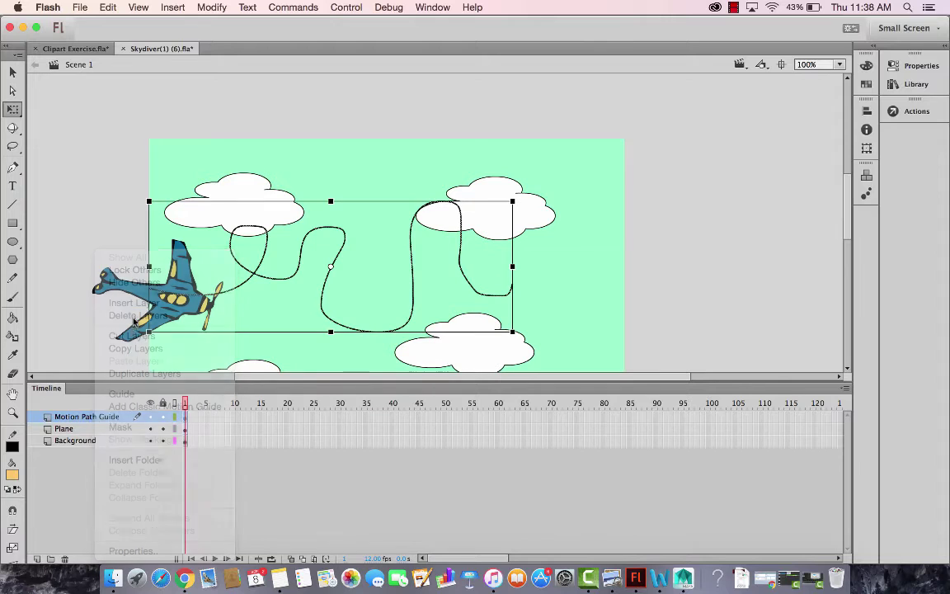
Delete the plane from the stage and remove the Plane layer.
{"action": "left_click", "coordinate": [98, 420]}
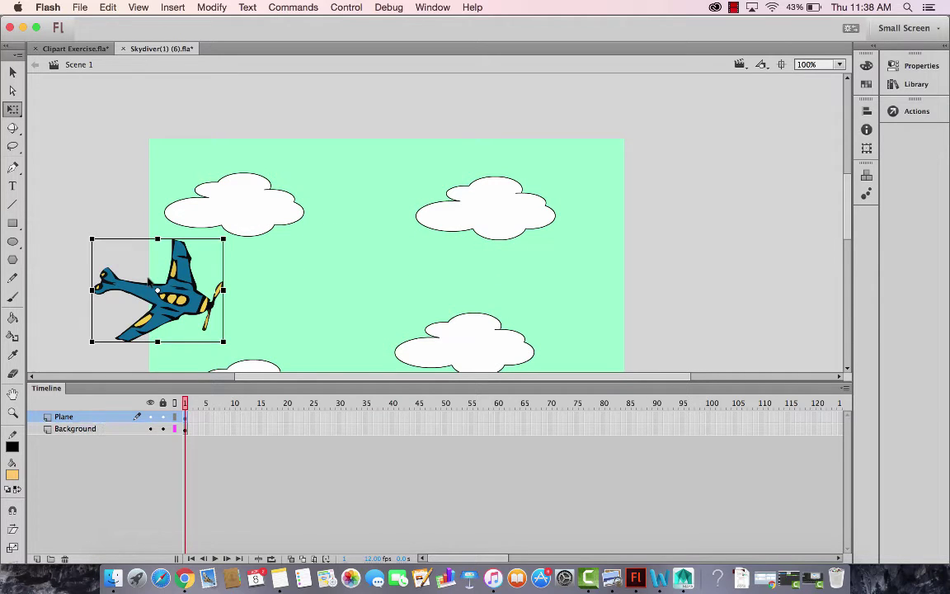
{"action": "key", "text": "Delete"}
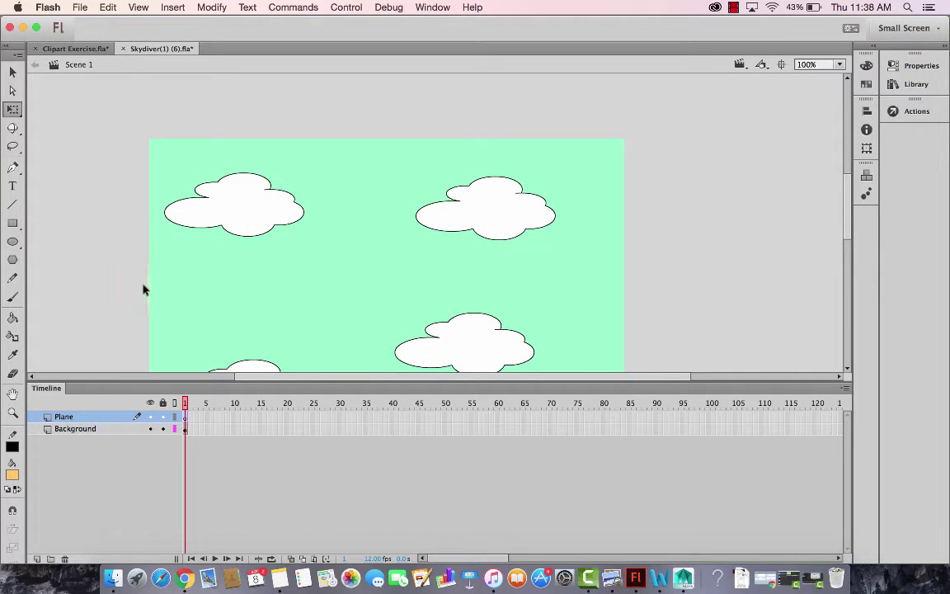
{"action": "right_click", "coordinate": [83, 419]}
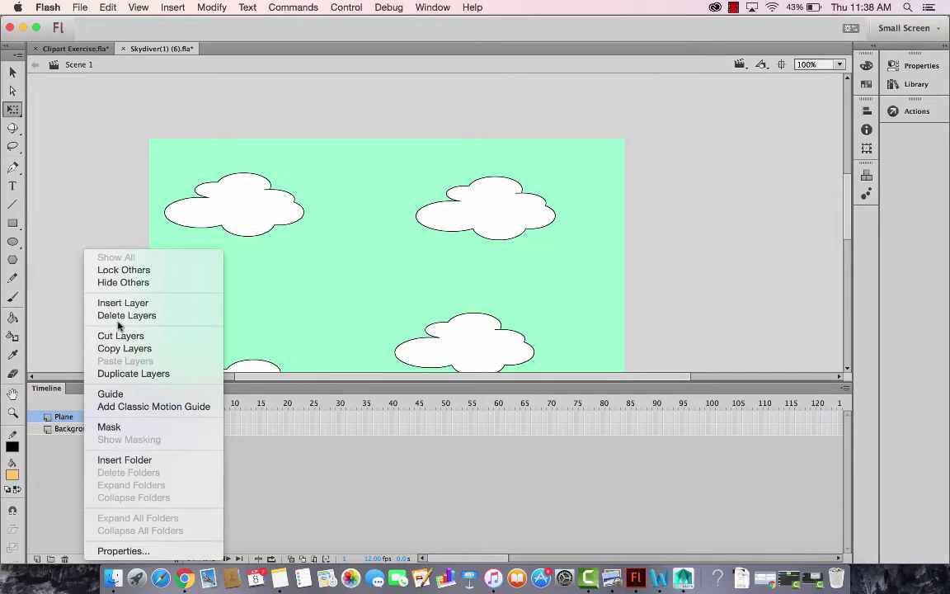
{"action": "left_click", "coordinate": [92, 316]}
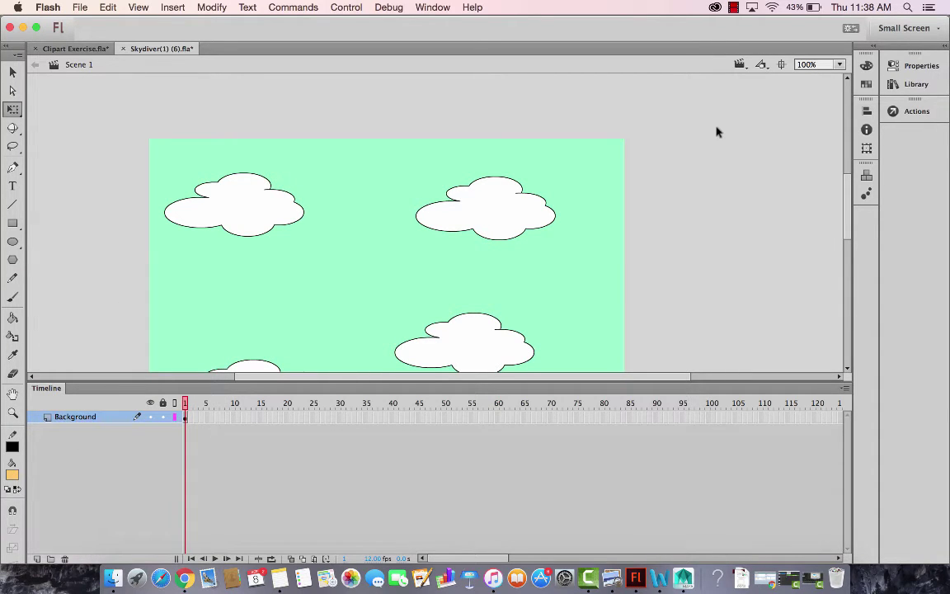
Change the stage colour to white in Document Settings.
{"action": "left_click_drag", "start_coordinate": [849, 213], "coordinate": [848, 231]}
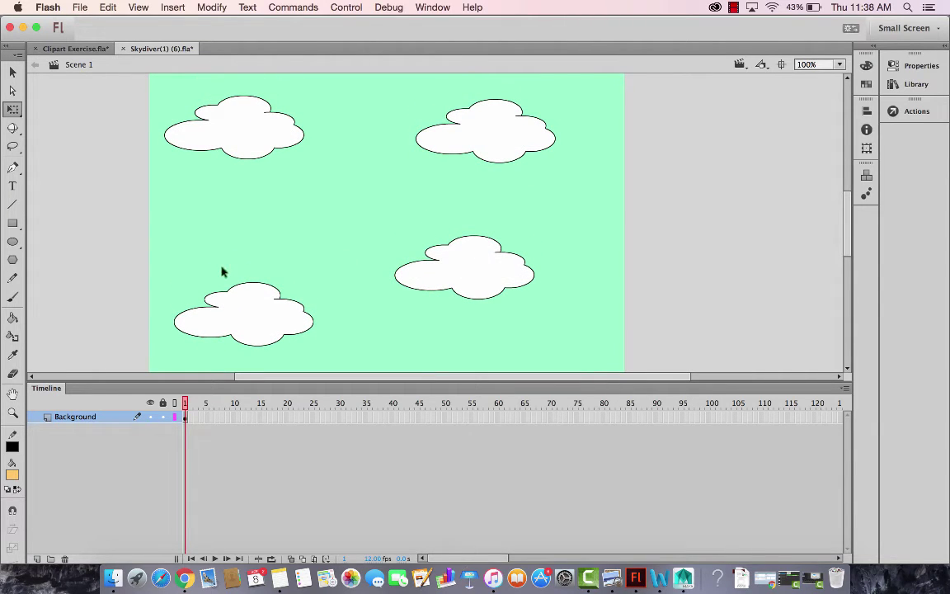
{"action": "left_click", "coordinate": [91, 417]}
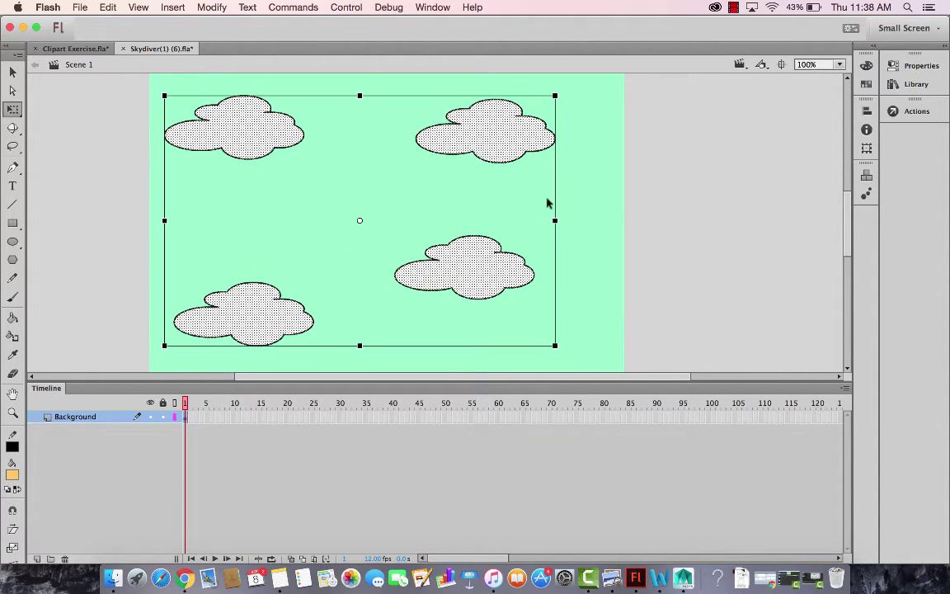
{"action": "left_click", "coordinate": [592, 212]}
{"action": "right_click", "coordinate": [595, 238]}
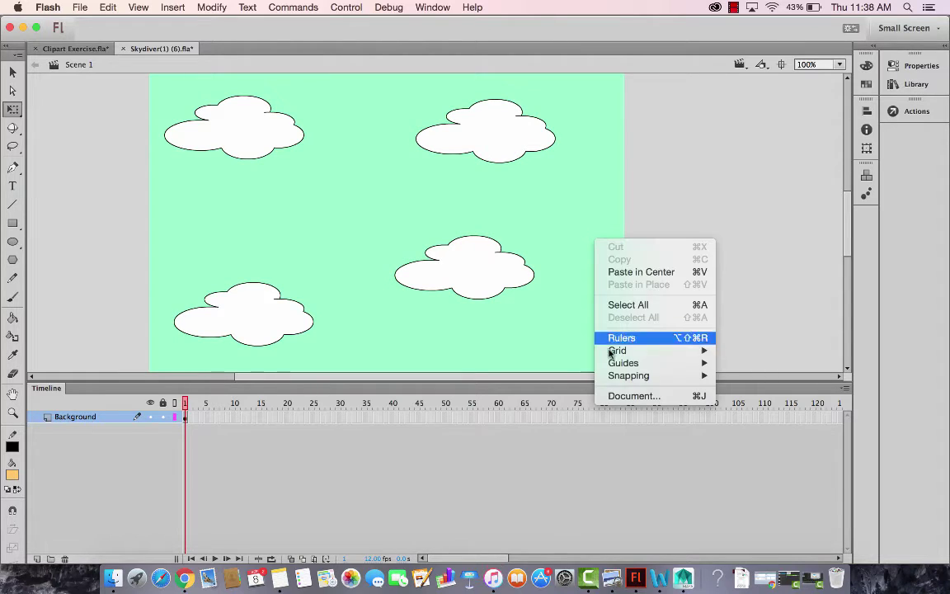
{"action": "left_click", "coordinate": [614, 395]}
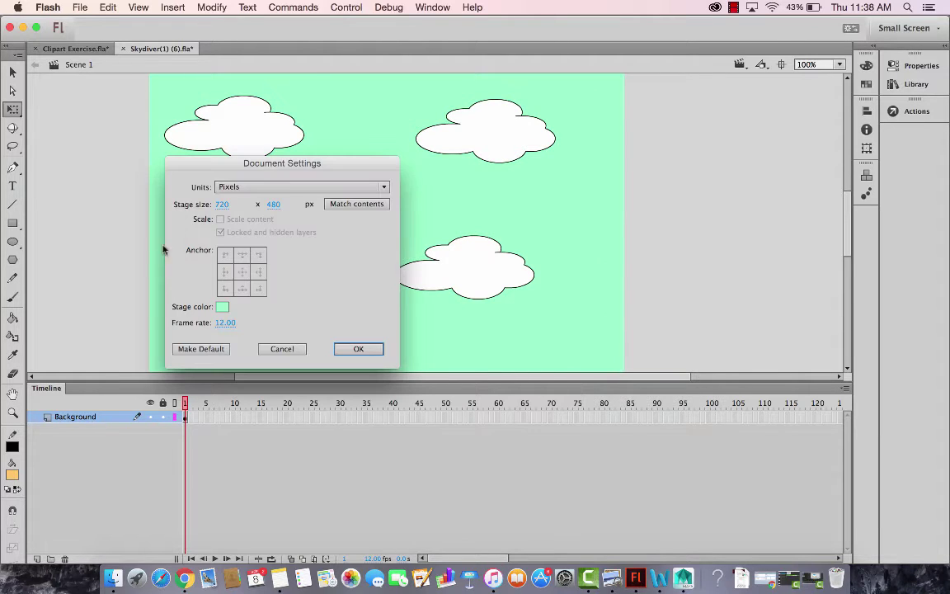
{"action": "left_click", "coordinate": [221, 307]}
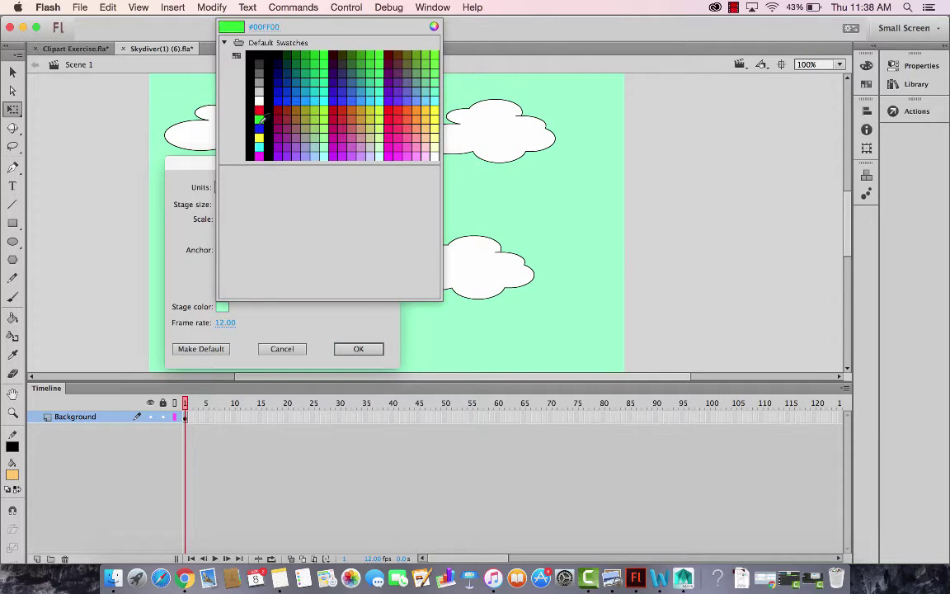
{"action": "left_click", "coordinate": [237, 94]}
{"action": "left_click", "coordinate": [359, 349]}
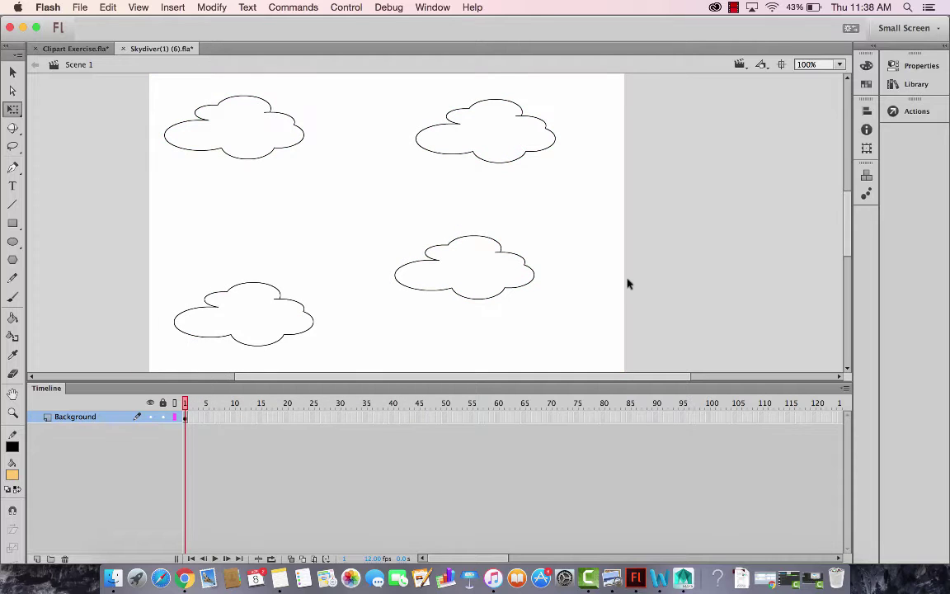
Restore the stage colour to mint #66FFCC in Document Settings.
{"action": "right_click", "coordinate": [608, 311]}
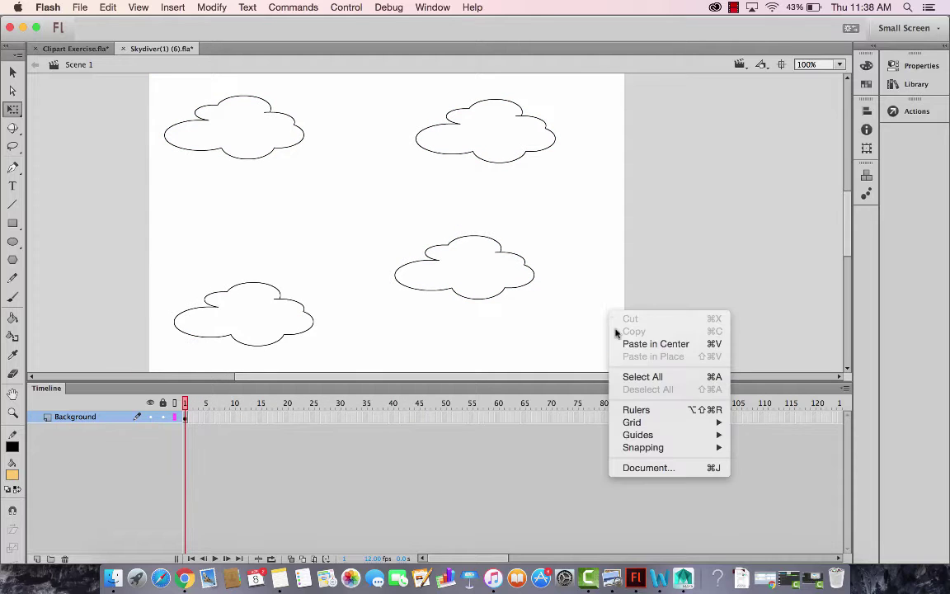
{"action": "left_click", "coordinate": [657, 468]}
{"action": "left_click", "coordinate": [223, 308]}
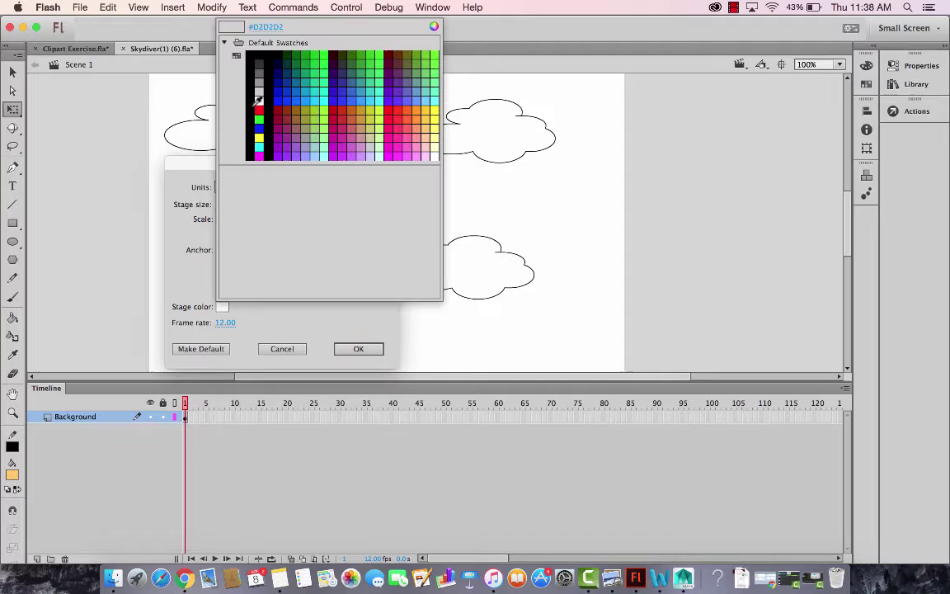
{"action": "left_click", "coordinate": [236, 93]}
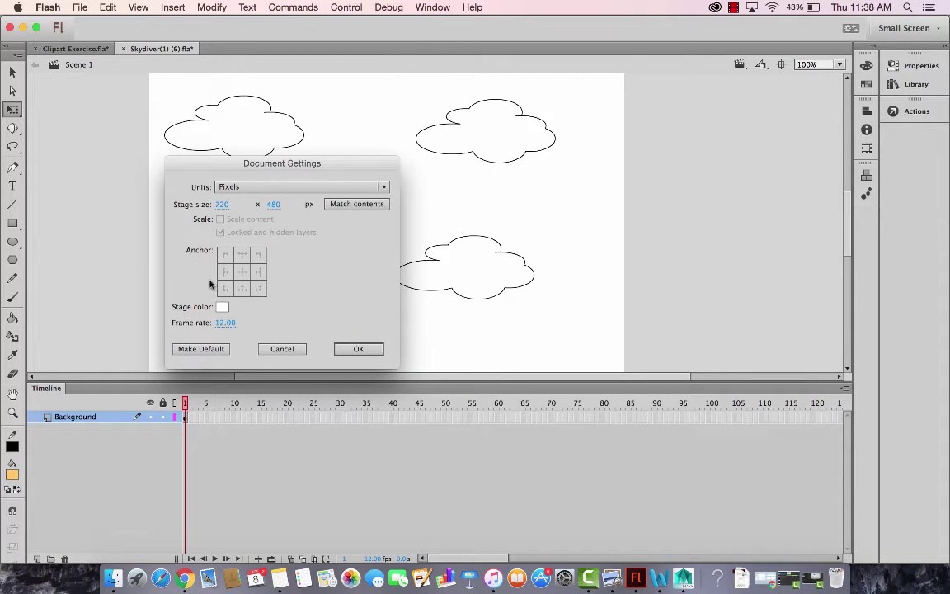
{"action": "left_click", "coordinate": [223, 307]}
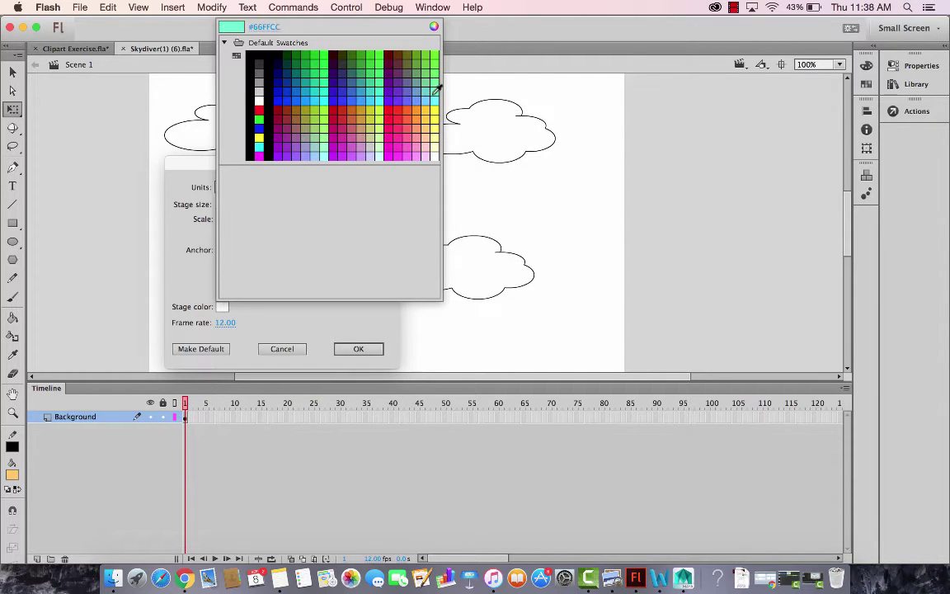
{"action": "left_click", "coordinate": [437, 89]}
{"action": "left_click", "coordinate": [350, 349]}
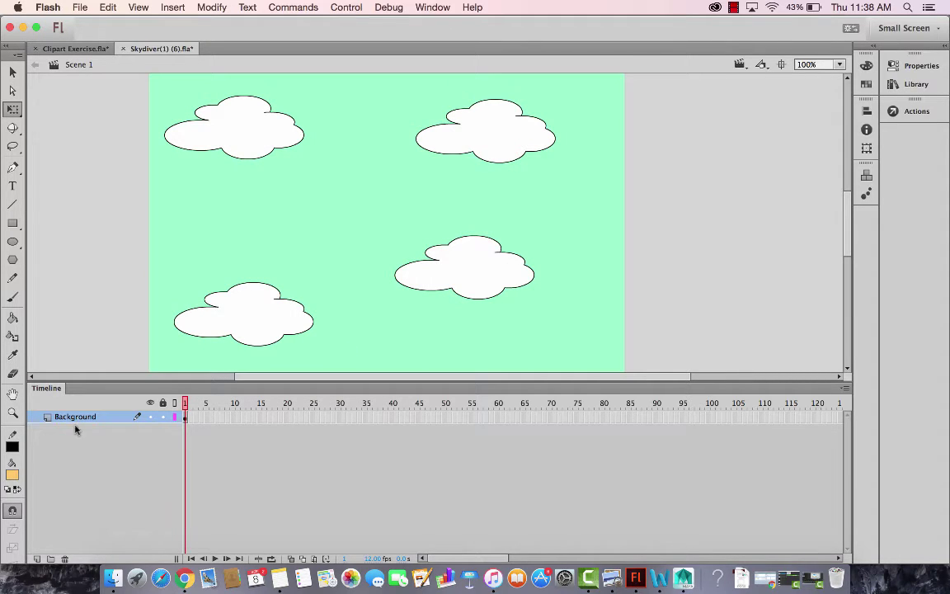
Add two new layers and name the top one Motion Path.
{"action": "left_click", "coordinate": [37, 559]}
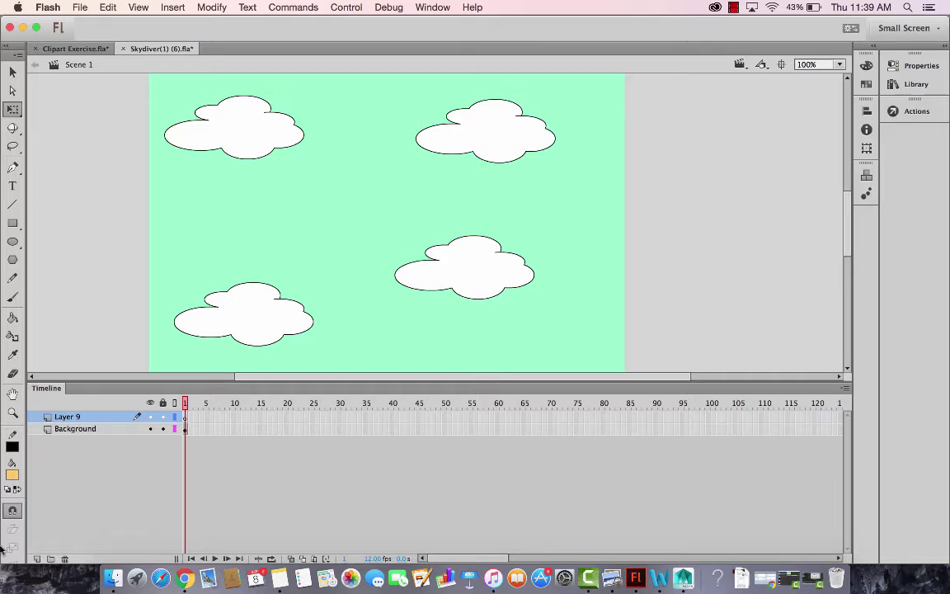
{"action": "left_click", "coordinate": [38, 558]}
{"action": "double_click", "coordinate": [74, 417]}
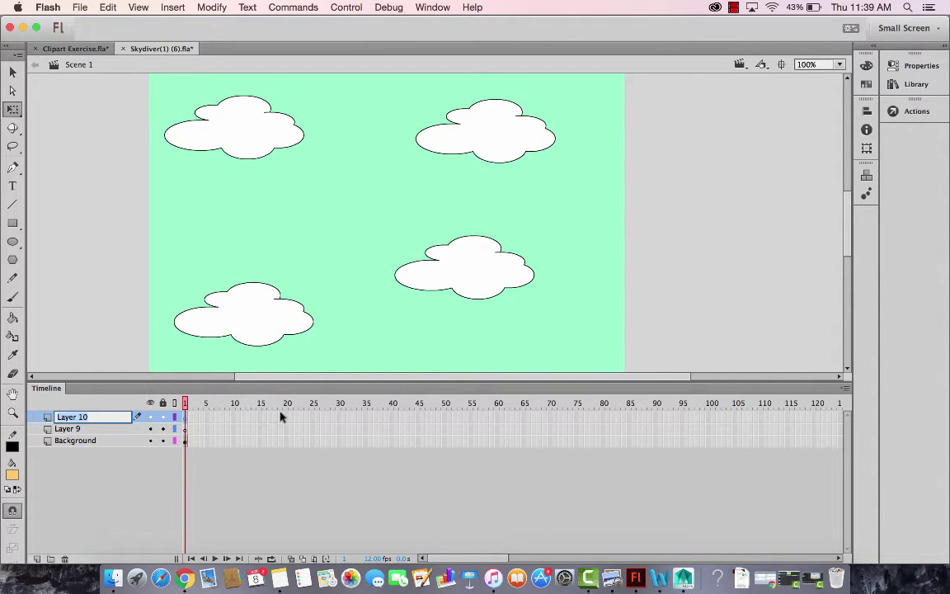
{"action": "type", "text": "P"}
{"action": "type", "text": "otion Path"}
{"action": "key", "text": "Return"}
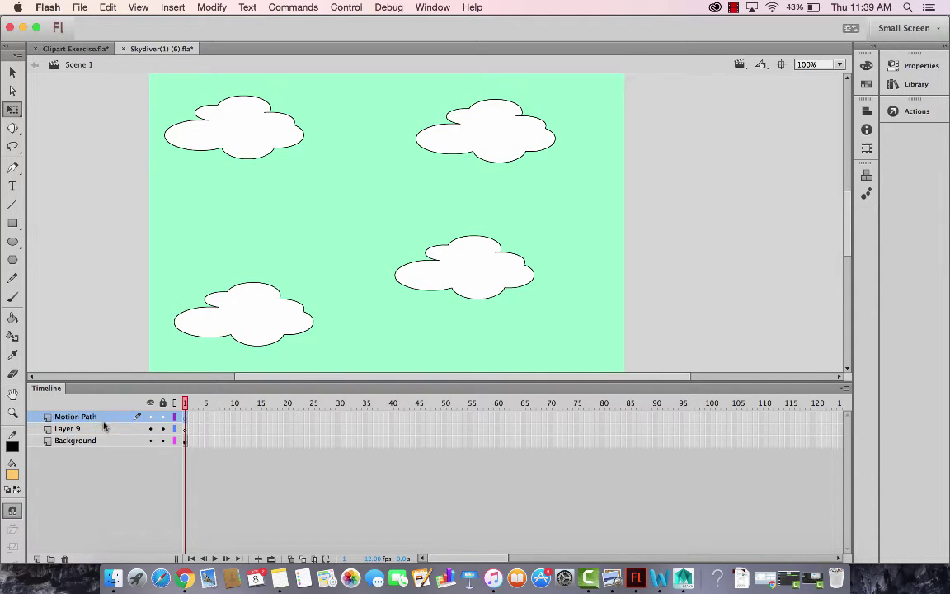
Rename Layer 9 to Plane and reselect the Motion Path layer.
{"action": "left_click", "coordinate": [104, 428]}
{"action": "double_click", "coordinate": [104, 428]}
{"action": "type", "text": "Plane"}
{"action": "key", "text": "Return"}
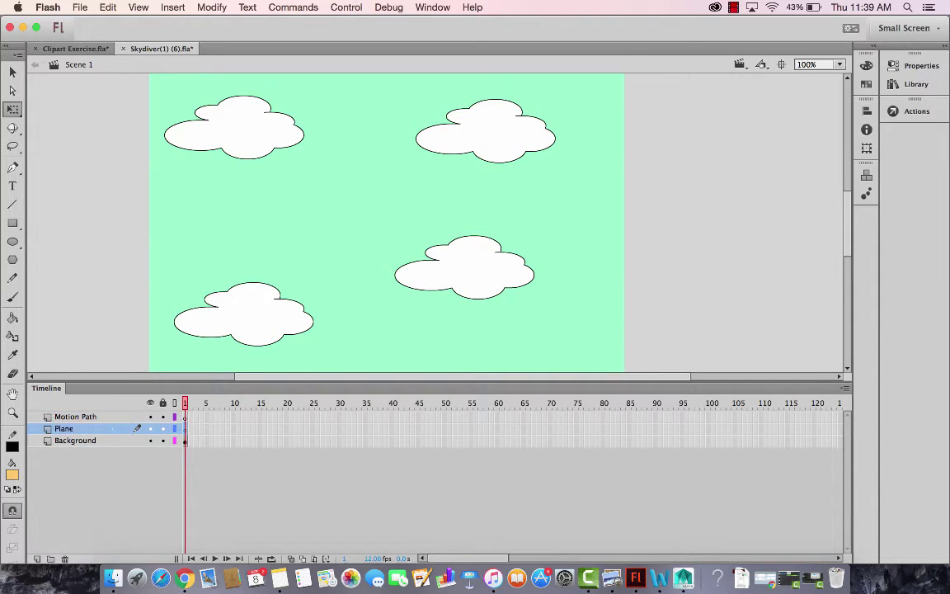
{"action": "left_click", "coordinate": [94, 418]}
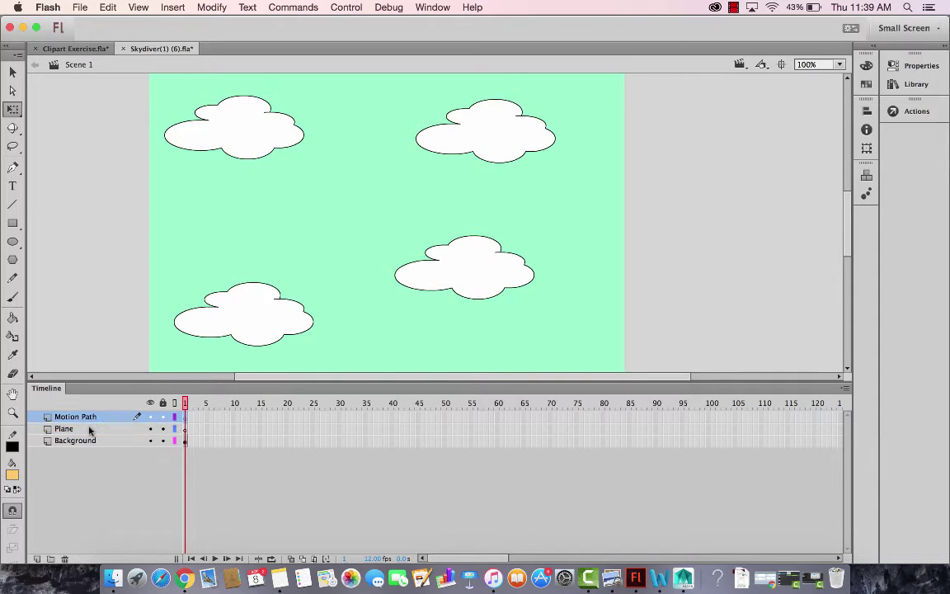
{"action": "left_click", "coordinate": [89, 429]}
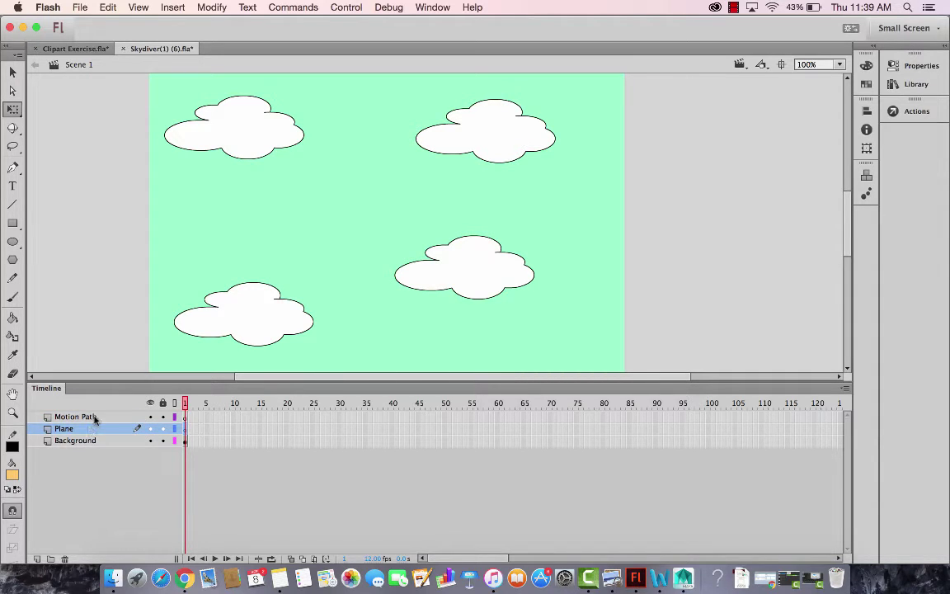
{"action": "left_click", "coordinate": [94, 418]}
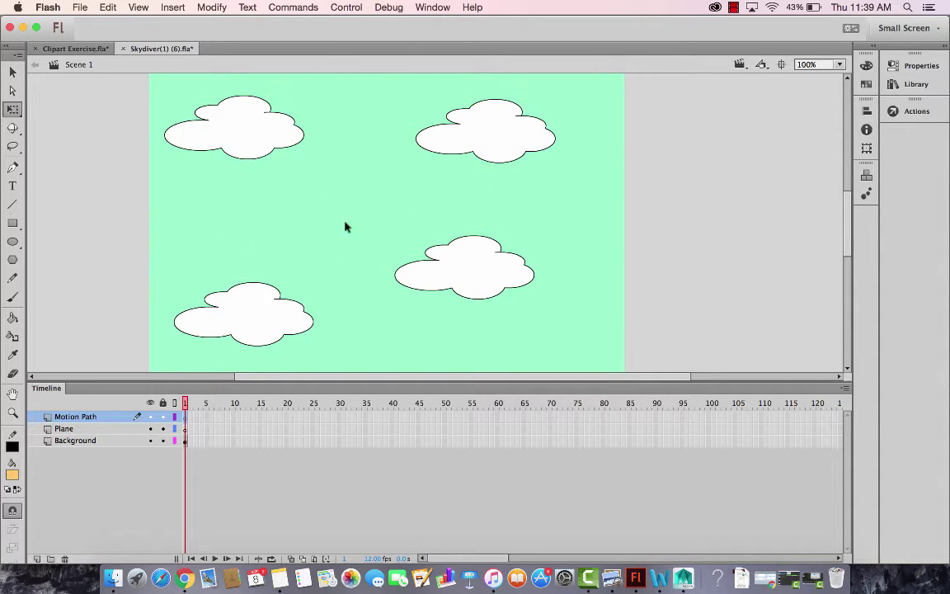
Draw a looping flight path from the left edge to the upper right with the Smooth-mode Pencil.
{"action": "left_click", "coordinate": [12, 279]}
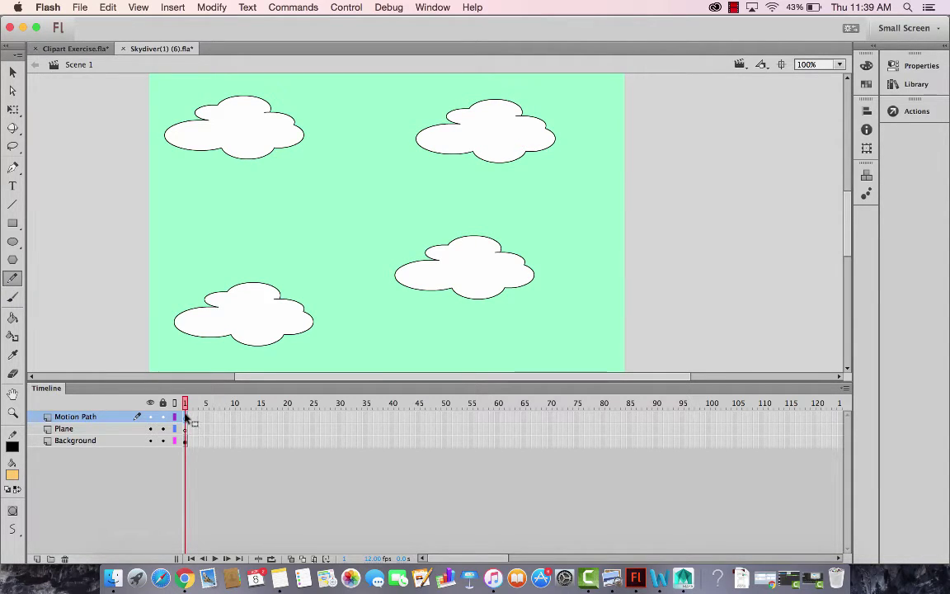
{"action": "left_click", "coordinate": [11, 530]}
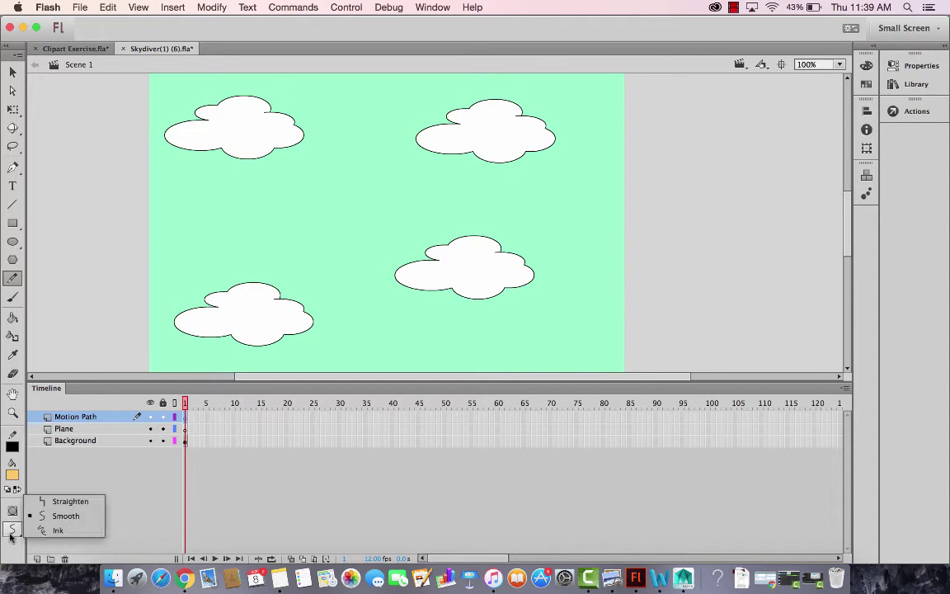
{"action": "left_click", "coordinate": [61, 515]}
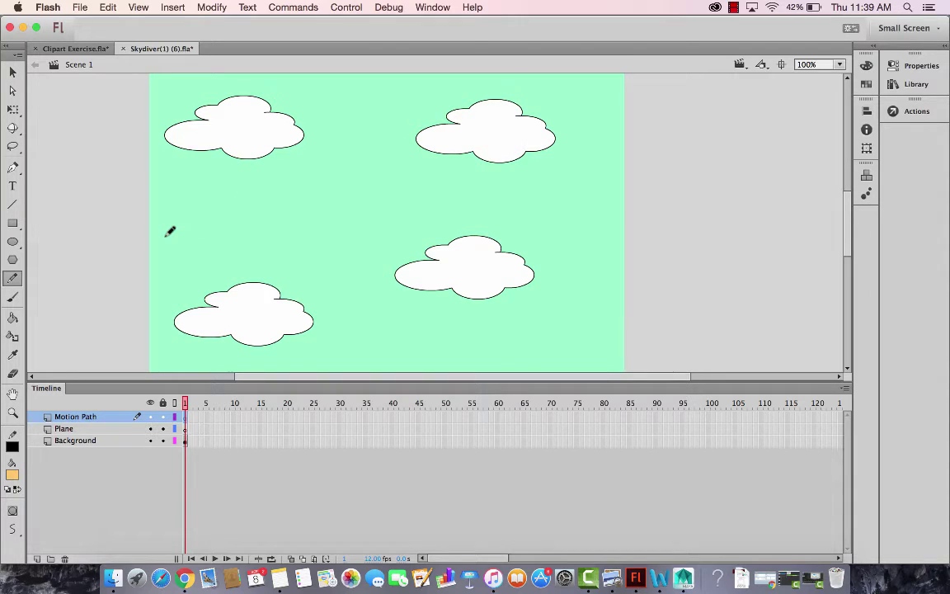
{"action": "mouse_move", "coordinate": [157, 236]}
{"action": "left_mouse_down"}
{"action": "mouse_move", "coordinate": [209, 222]}
{"action": "mouse_move", "coordinate": [246, 142]}
{"action": "left_mouse_up"}
{"action": "key", "text": "super+z"}
{"action": "mouse_move", "coordinate": [158, 236]}
{"action": "left_mouse_down"}
{"action": "mouse_move", "coordinate": [220, 246]}
{"action": "mouse_move", "coordinate": [298, 185]}
{"action": "mouse_move", "coordinate": [335, 108]}
{"action": "mouse_move", "coordinate": [404, 134]}
{"action": "mouse_move", "coordinate": [411, 186]}
{"action": "mouse_move", "coordinate": [381, 227]}
{"action": "mouse_move", "coordinate": [346, 224]}
{"action": "mouse_move", "coordinate": [375, 188]}
{"action": "mouse_move", "coordinate": [404, 182]}
{"action": "mouse_move", "coordinate": [453, 224]}
{"action": "mouse_move", "coordinate": [529, 228]}
{"action": "mouse_move", "coordinate": [588, 121]}
{"action": "left_mouse_up"}
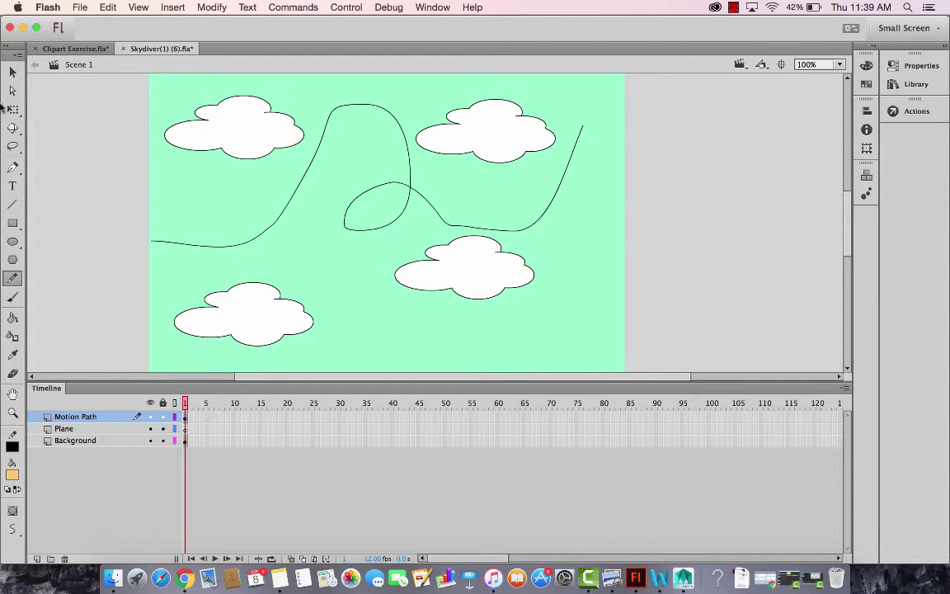
{"action": "left_click", "coordinate": [12, 74]}
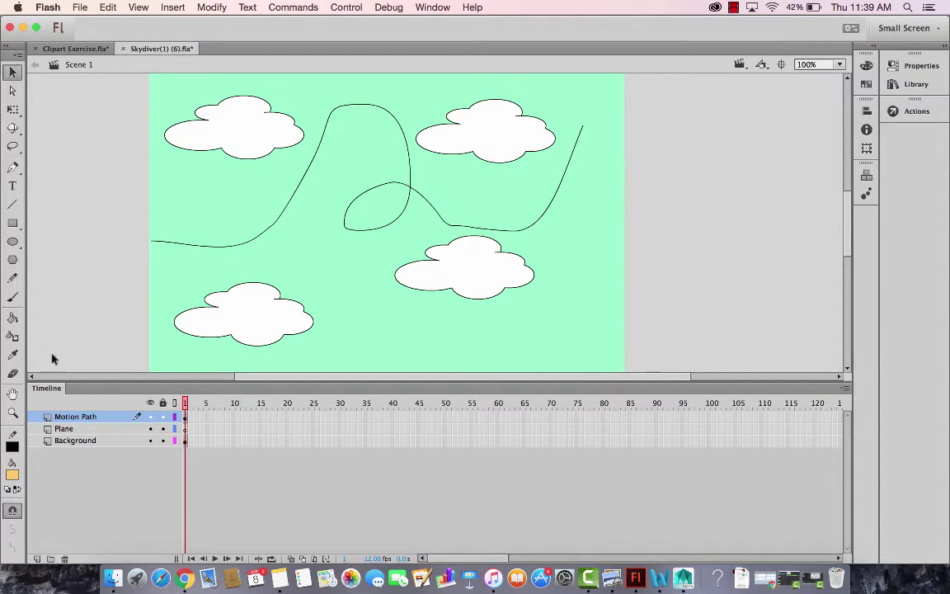
Preview the Plane symbol in the Library and open it for editing.
{"action": "left_click", "coordinate": [186, 430]}
{"action": "left_click", "coordinate": [915, 84]}
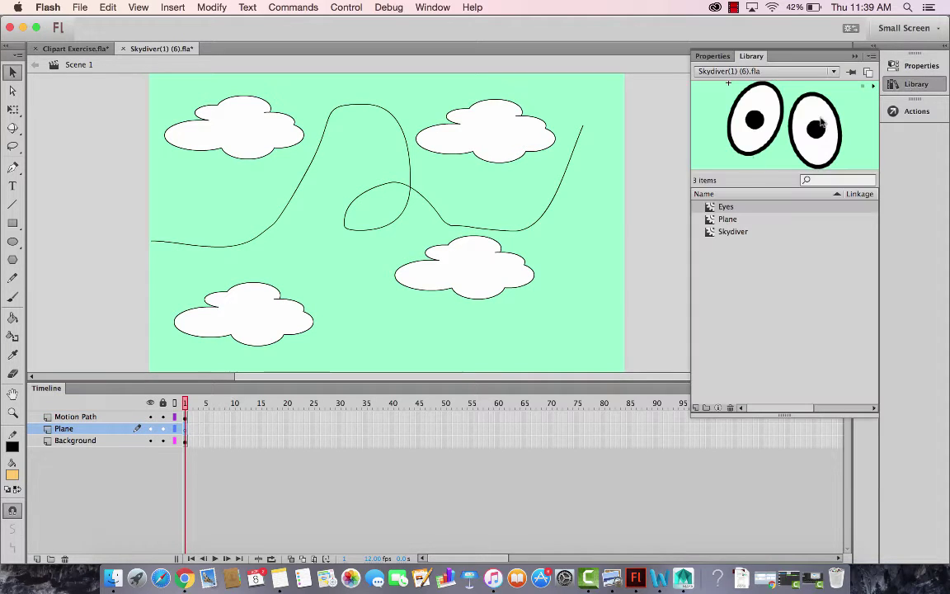
{"action": "left_click", "coordinate": [712, 221]}
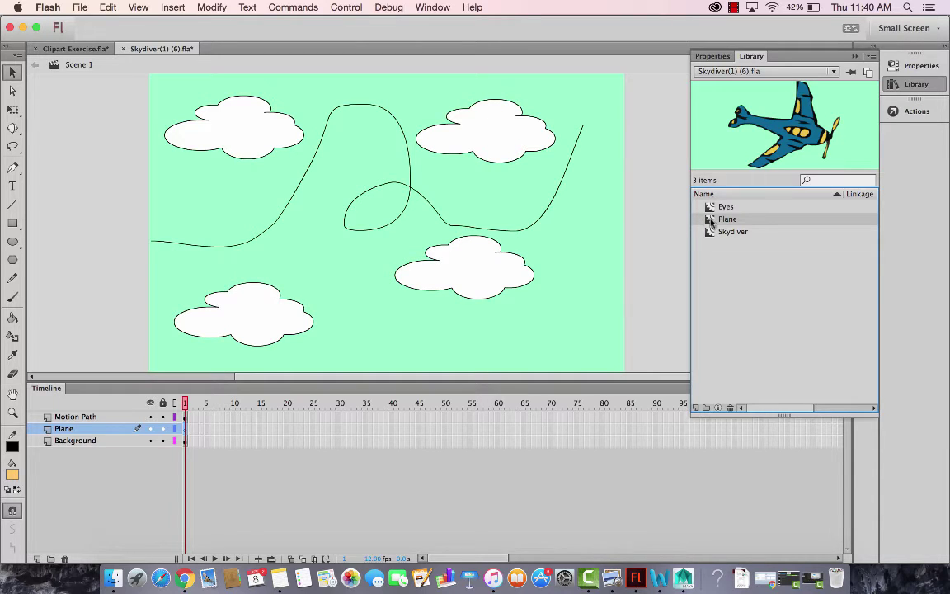
{"action": "double_click", "coordinate": [711, 221]}
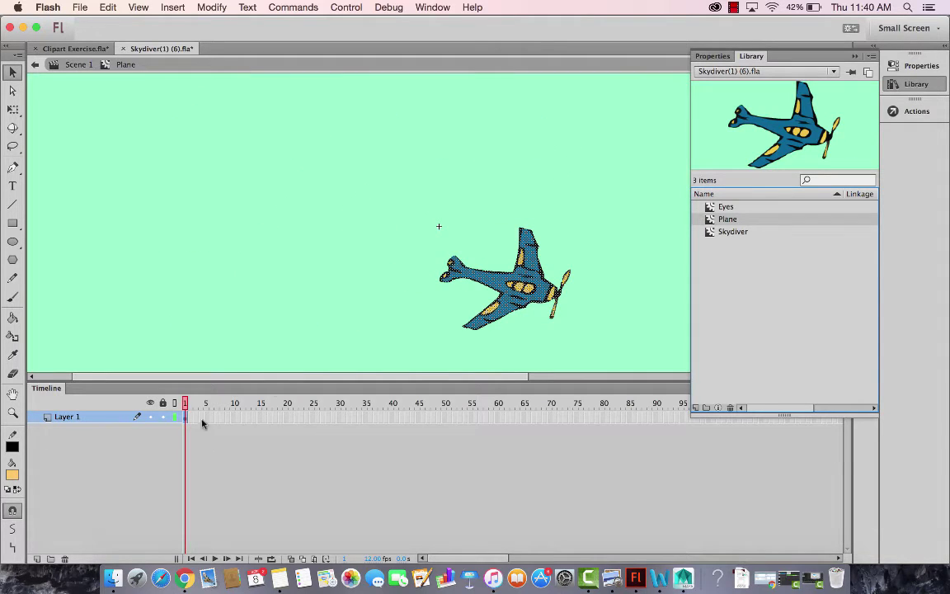
{"action": "left_click", "coordinate": [237, 416]}
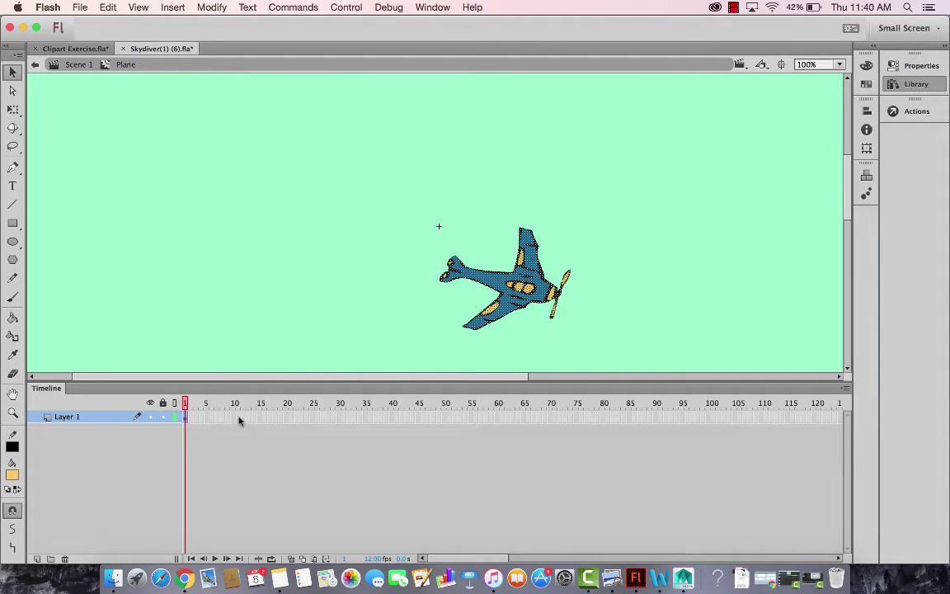
Drag a Plane instance from the Library onto the path's left starting point.
{"action": "left_click", "coordinate": [64, 68]}
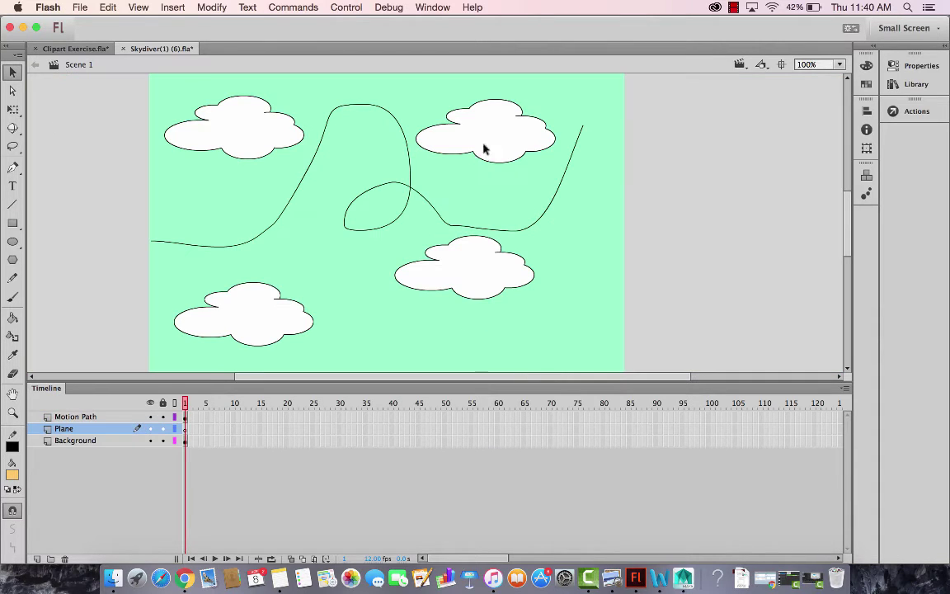
{"action": "key", "text": "super+l"}
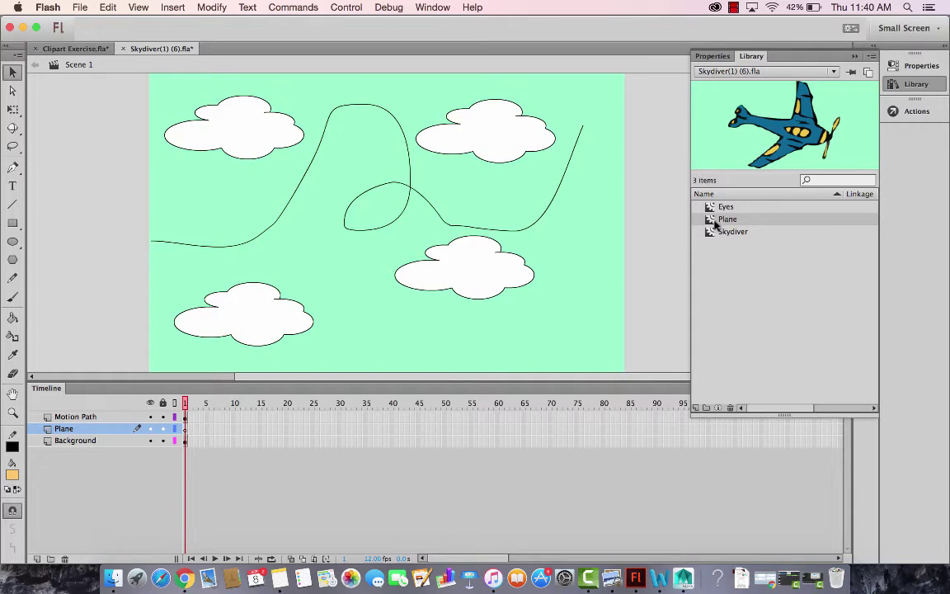
{"action": "left_click_drag", "start_coordinate": [713, 222], "coordinate": [198, 235]}
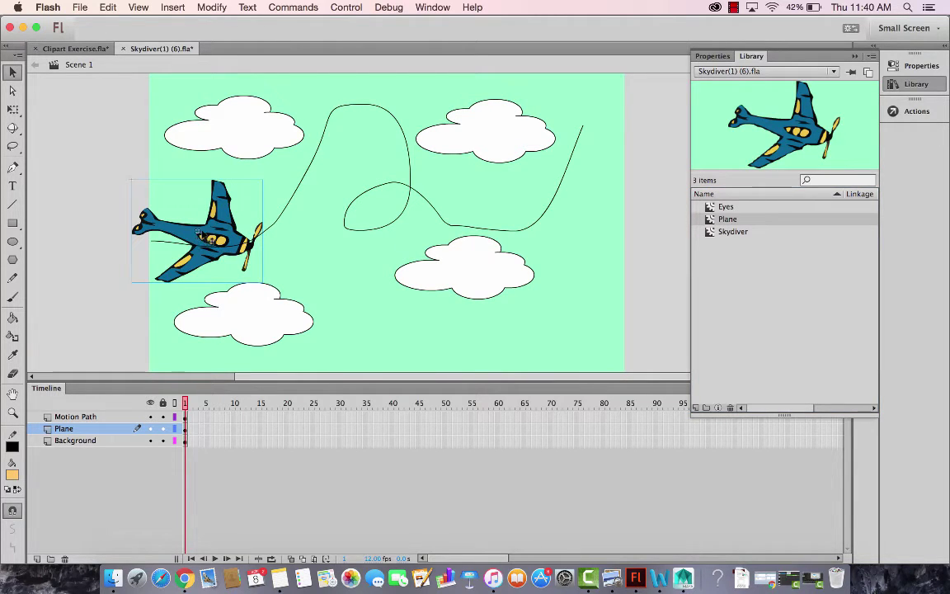
{"action": "left_click", "coordinate": [198, 235]}
{"action": "left_click_drag", "start_coordinate": [198, 234], "coordinate": [157, 244]}
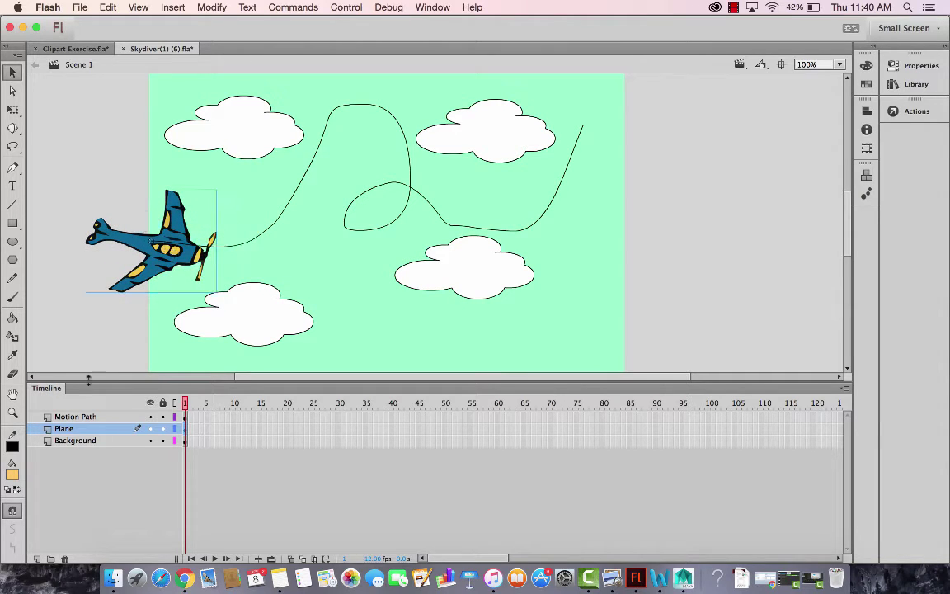
Make Motion Path a guide layer and nest the Plane layer beneath it.
{"action": "left_click", "coordinate": [74, 417]}
{"action": "right_click", "coordinate": [75, 416]}
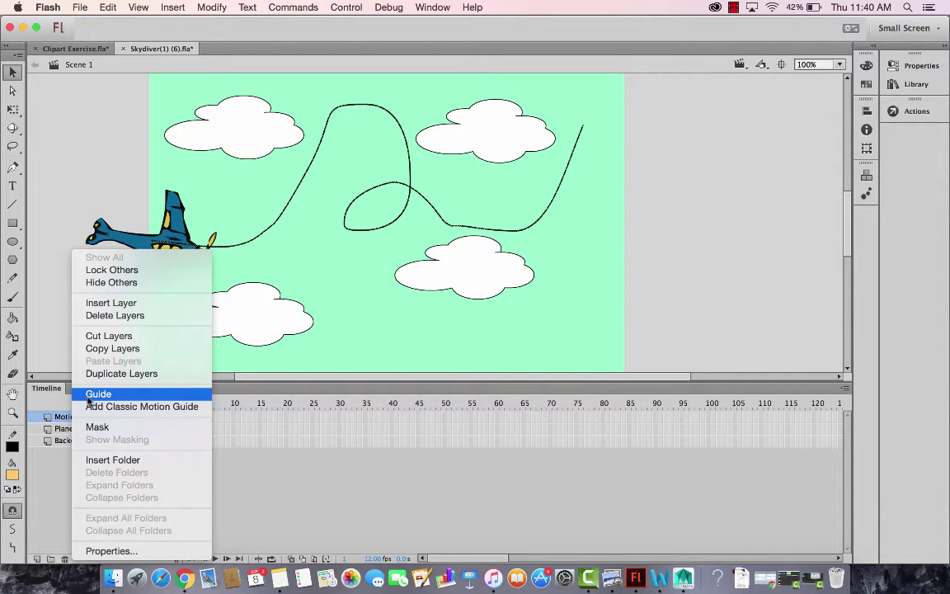
{"action": "left_click", "coordinate": [88, 396]}
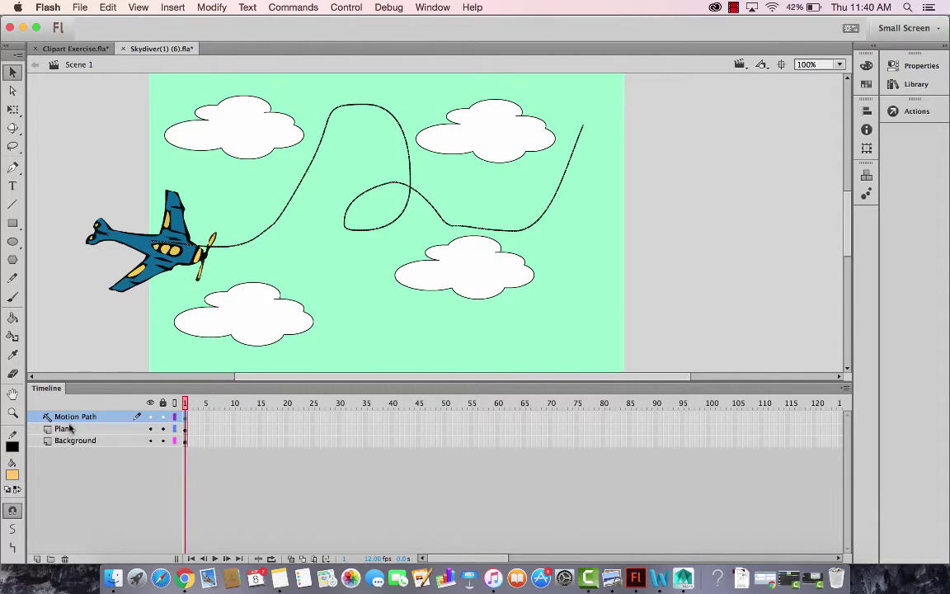
{"action": "left_click", "coordinate": [47, 430]}
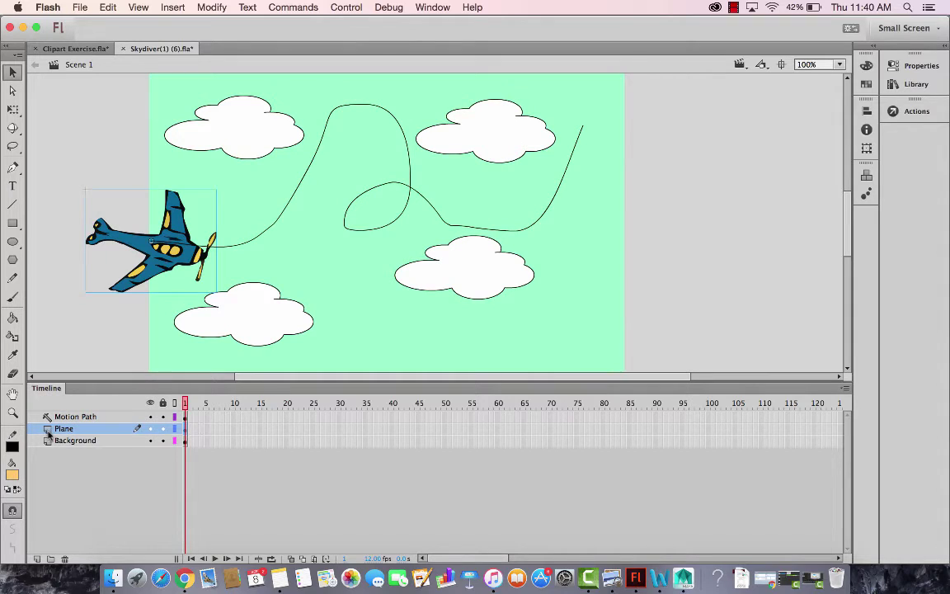
{"action": "left_click_drag", "start_coordinate": [52, 434], "coordinate": [70, 434]}
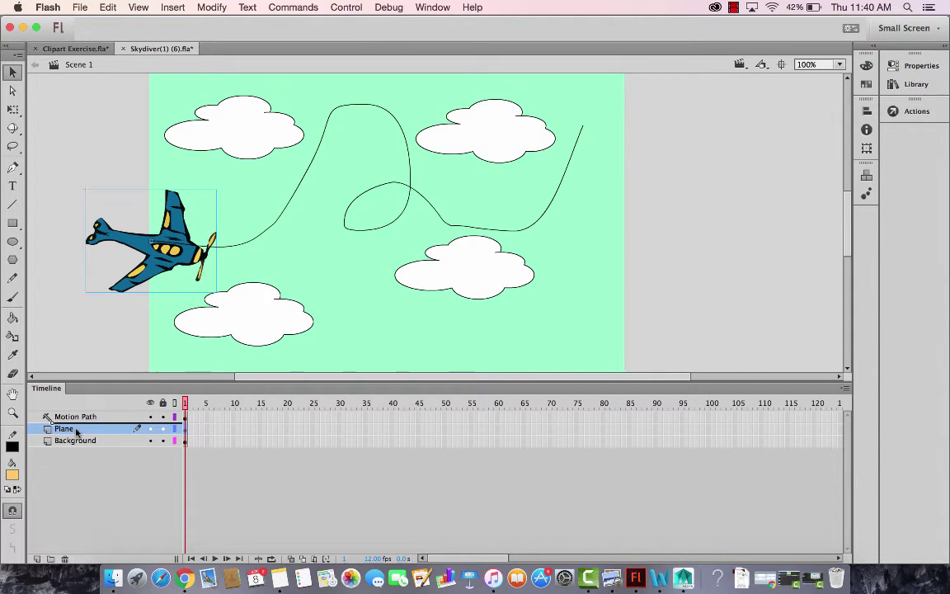
{"action": "mouse_move", "coordinate": [76, 431]}
{"action": "left_mouse_down"}
{"action": "mouse_move", "coordinate": [47, 434]}
{"action": "mouse_move", "coordinate": [69, 433]}
{"action": "left_mouse_up"}
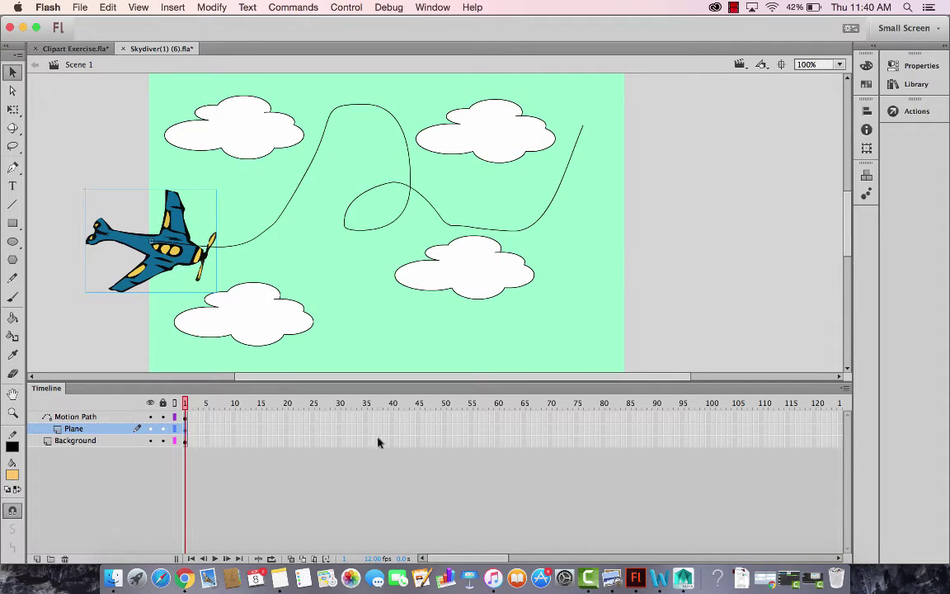
Add frame-60 keyframes on Motion Path and Plane, and extend Background to frame 60.
{"action": "left_click", "coordinate": [498, 418]}
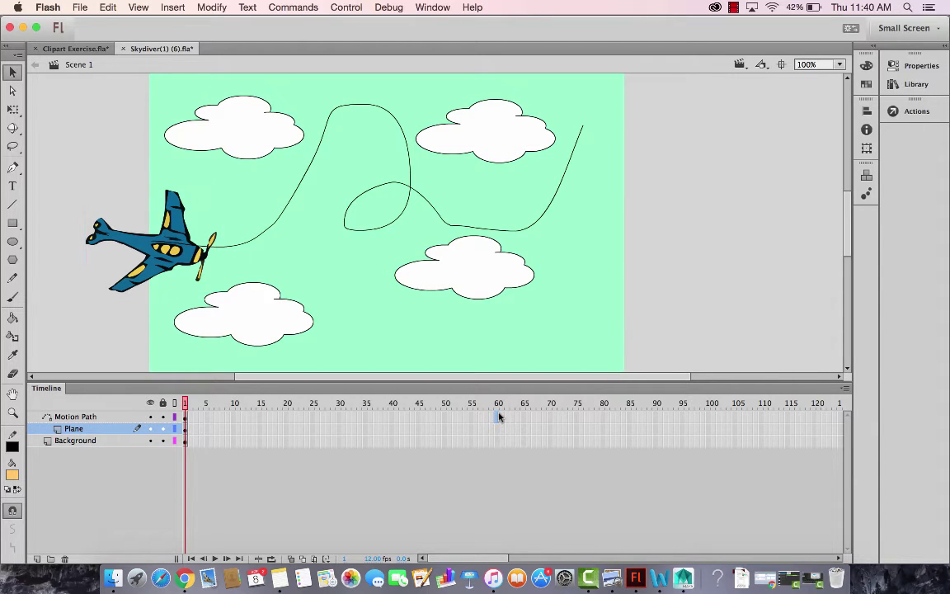
{"action": "left_click_drag", "start_coordinate": [500, 423], "coordinate": [500, 429]}
{"action": "right_click", "coordinate": [499, 428]}
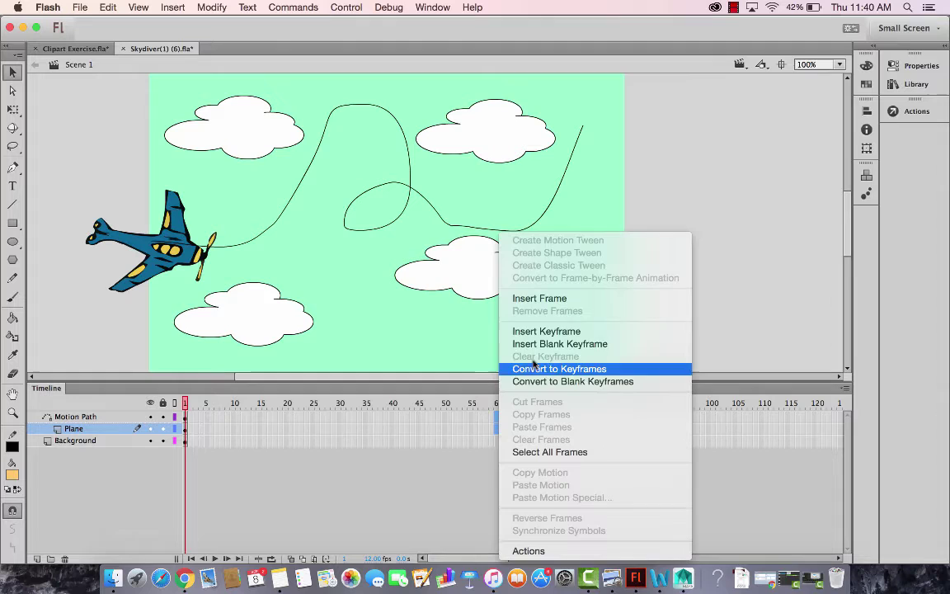
{"action": "left_click", "coordinate": [542, 330]}
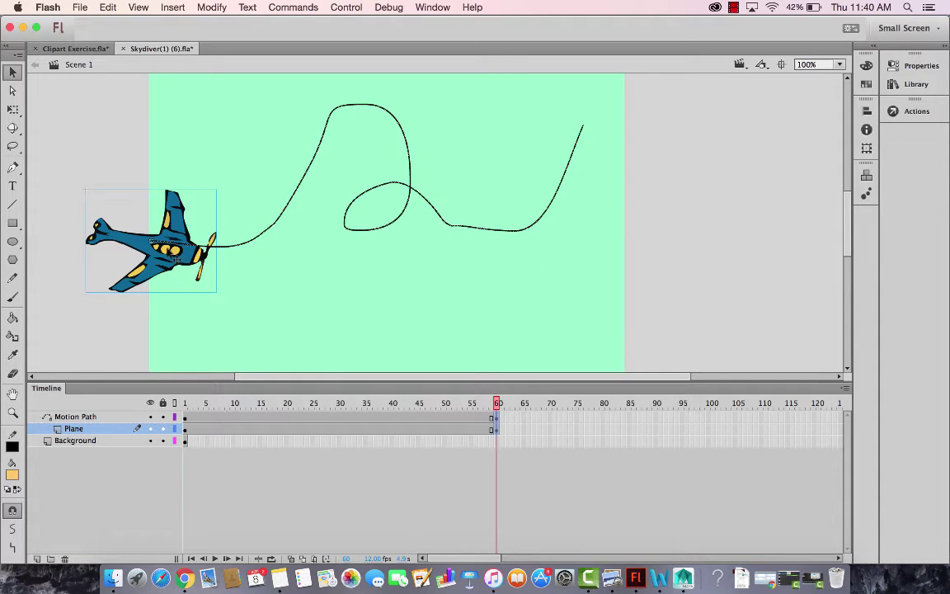
{"action": "left_click", "coordinate": [496, 442]}
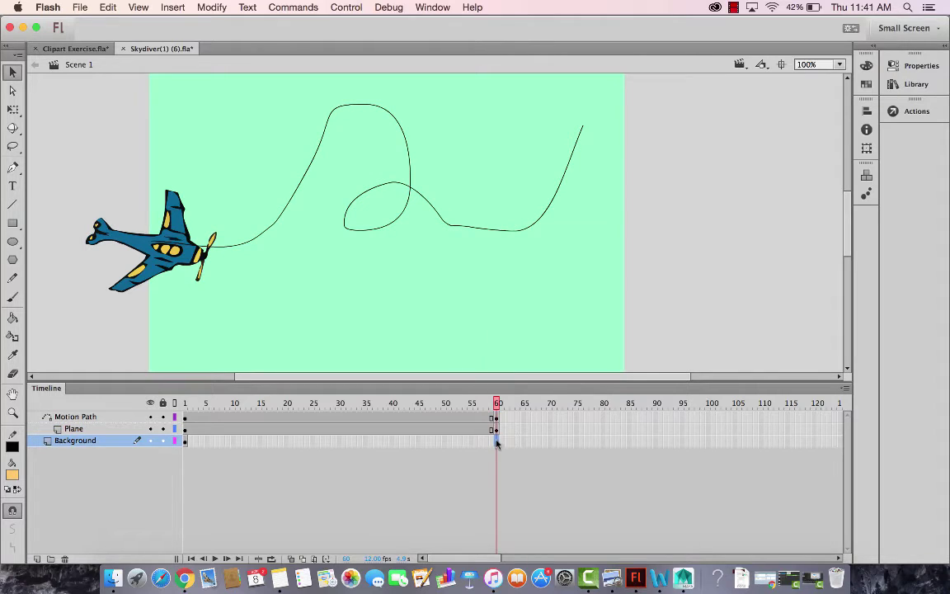
{"action": "right_click", "coordinate": [497, 442]}
{"action": "left_click", "coordinate": [564, 301]}
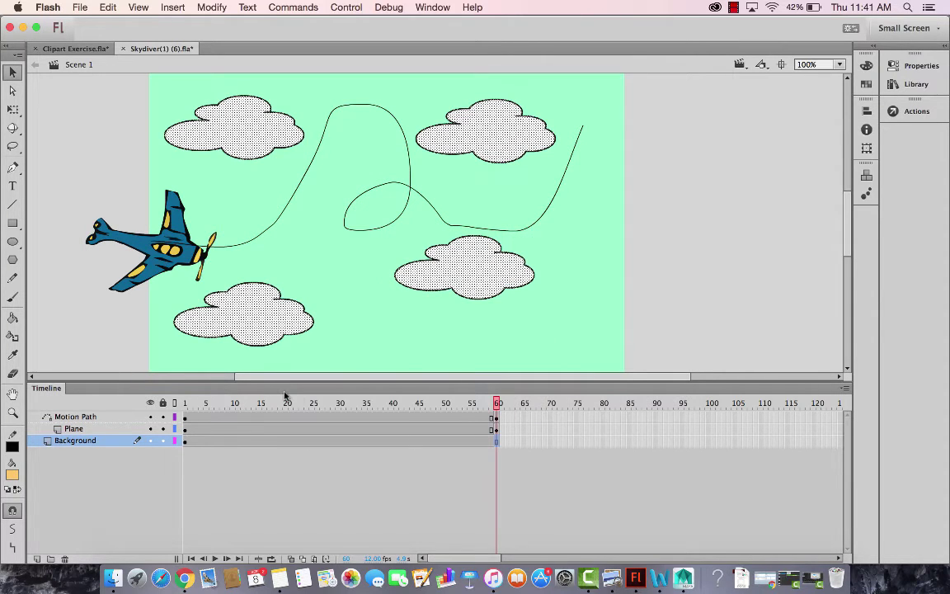
Play the animation, then snap the plane to the path's upper-right end.
{"action": "key", "text": "Return"}
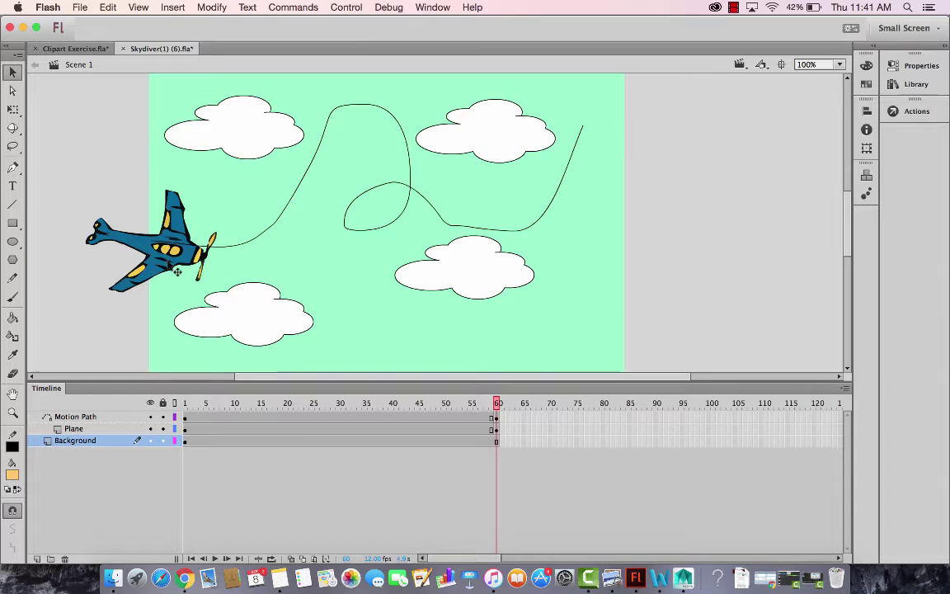
{"action": "left_click", "coordinate": [206, 269]}
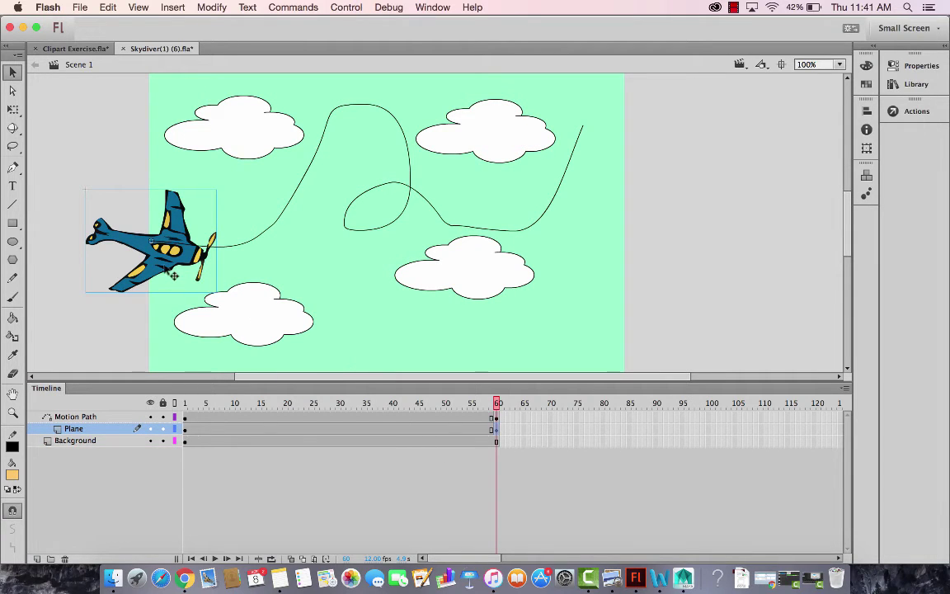
{"action": "left_click_drag", "start_coordinate": [173, 276], "coordinate": [591, 155]}
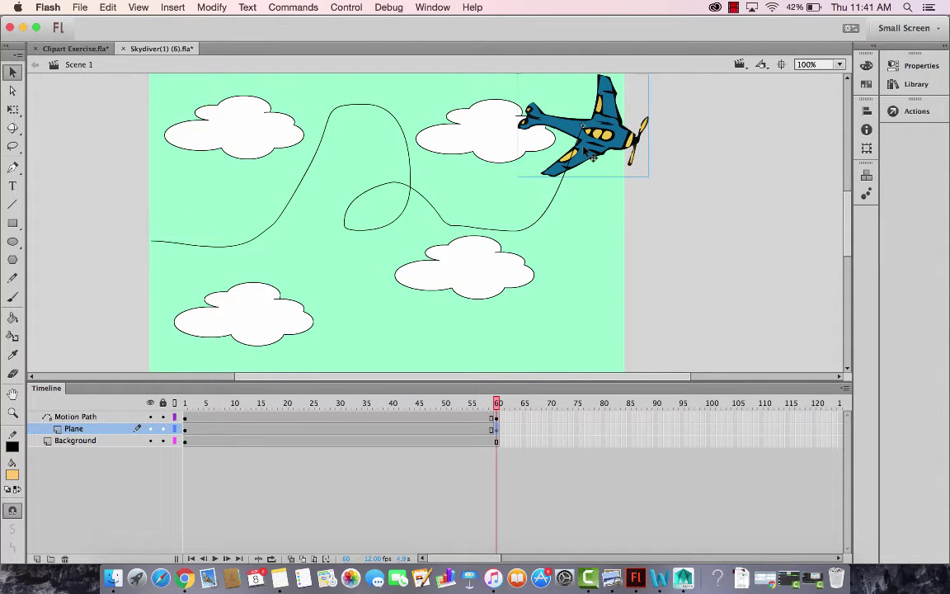
Create a classic tween on the Plane layer spanning frames 1 to 60.
{"action": "left_click", "coordinate": [292, 436]}
{"action": "right_click", "coordinate": [293, 436]}
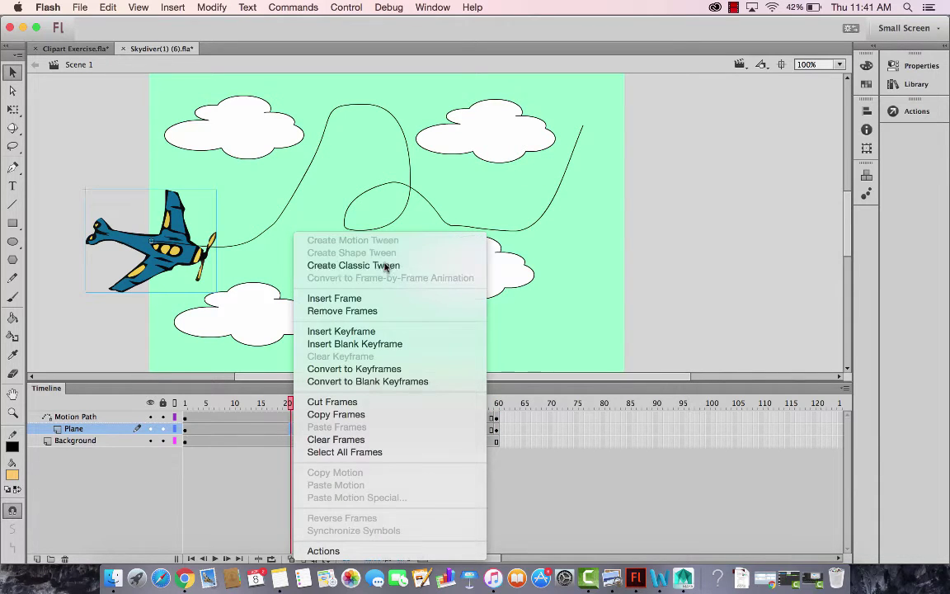
{"action": "left_click", "coordinate": [386, 264]}
{"action": "left_click_drag", "start_coordinate": [290, 403], "coordinate": [472, 403]}
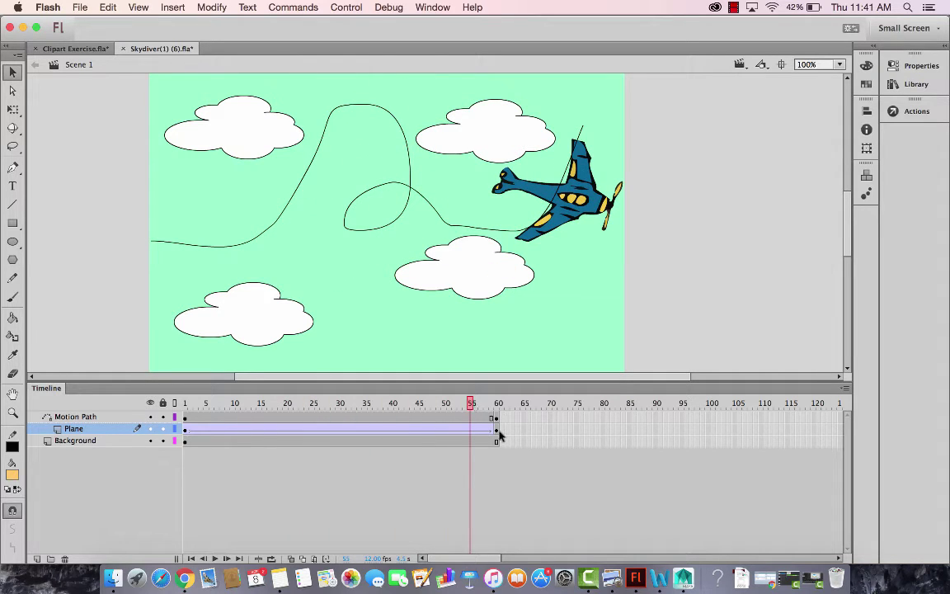
Adjust the plane's frame-60 position at the path end and scrub to check the flight.
{"action": "left_click", "coordinate": [498, 430]}
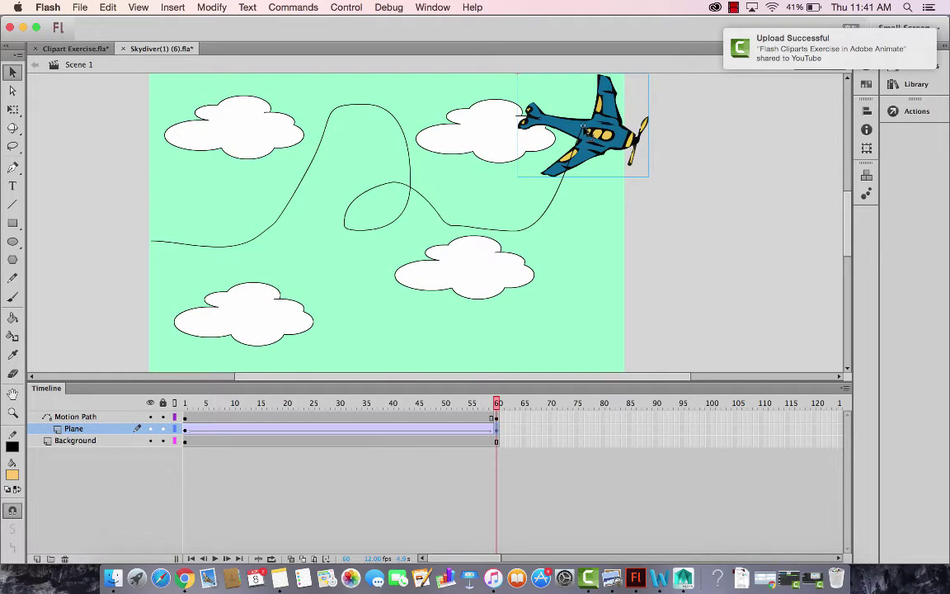
{"action": "left_click_drag", "start_coordinate": [583, 127], "coordinate": [597, 150]}
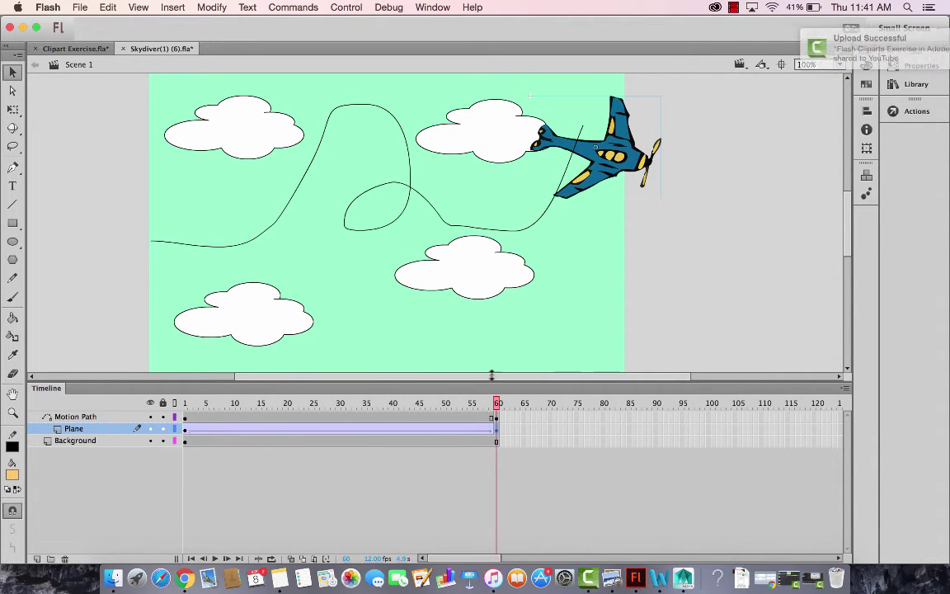
{"action": "left_click_drag", "start_coordinate": [450, 403], "coordinate": [360, 432]}
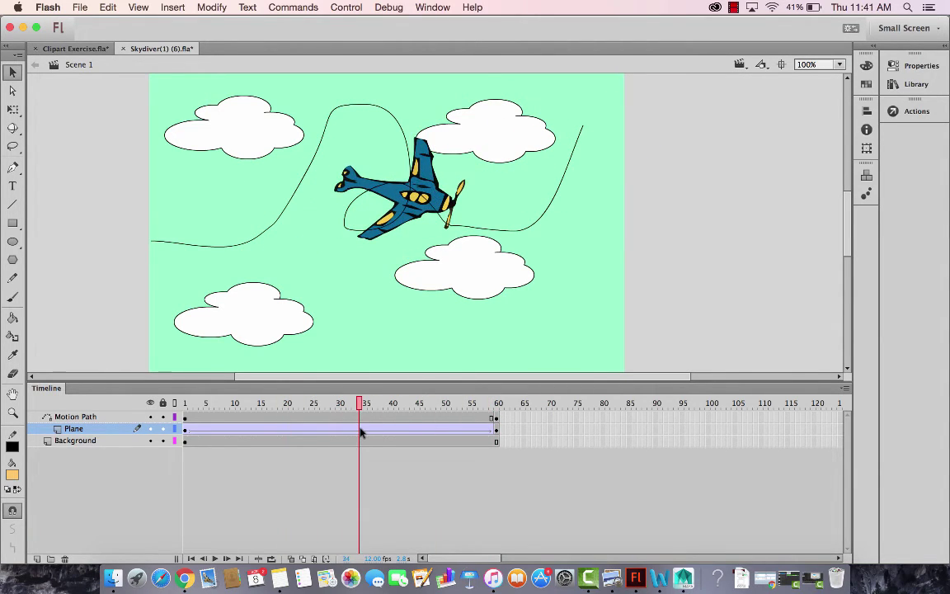
{"action": "key", "text": "shift+period"}
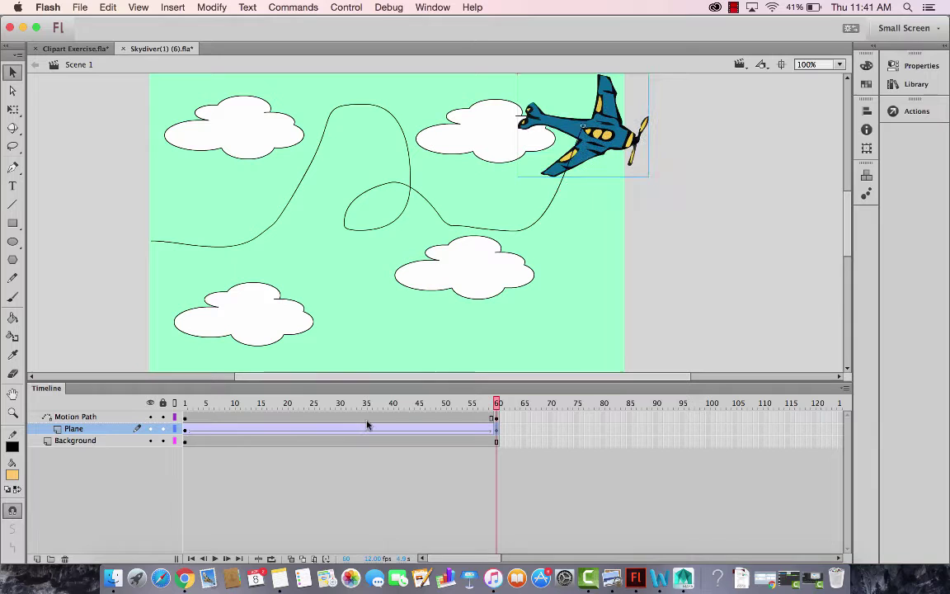
{"action": "left_click_drag", "start_coordinate": [449, 403], "coordinate": [505, 417]}
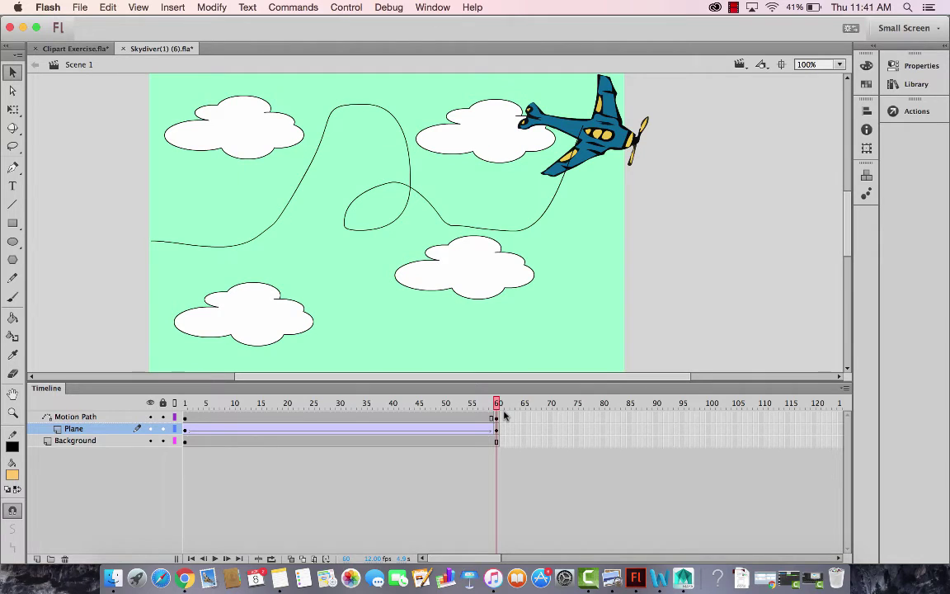
Preview the Skydiver symbol in the Library and select the Background layer.
{"action": "left_click", "coordinate": [909, 84]}
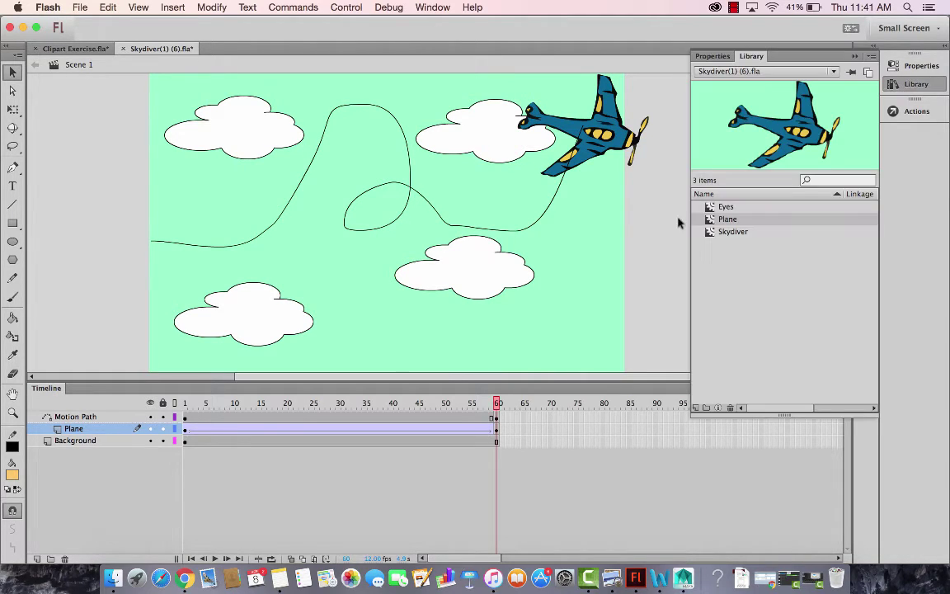
{"action": "left_click", "coordinate": [712, 232]}
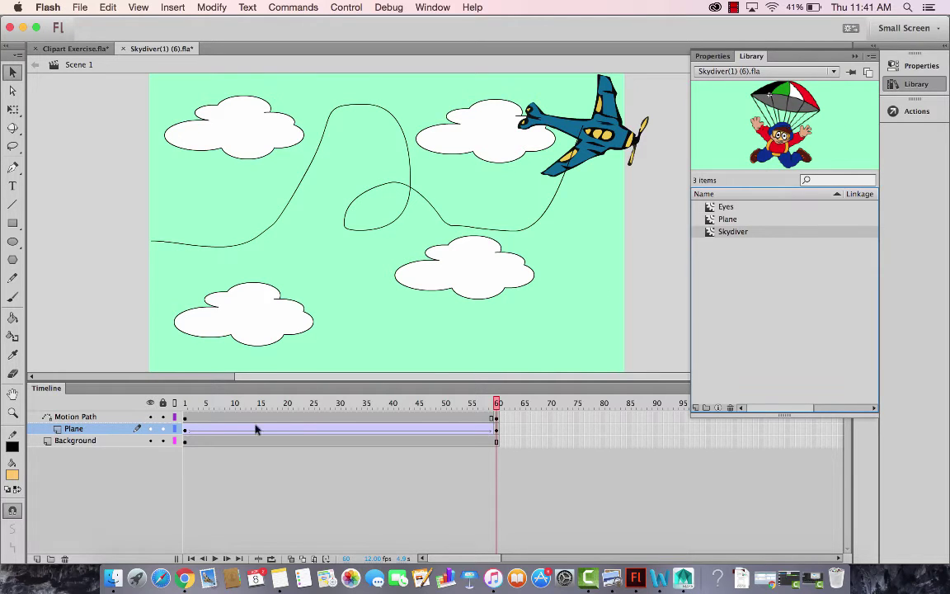
{"action": "left_click", "coordinate": [75, 439]}
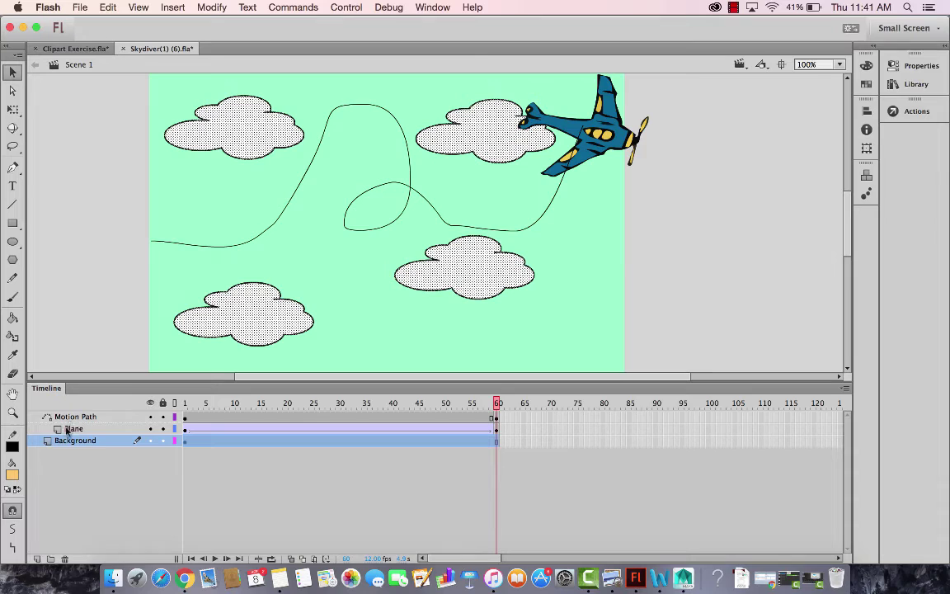
Add a layer named Skydiver and move it above Motion Path.
{"action": "left_click", "coordinate": [36, 559]}
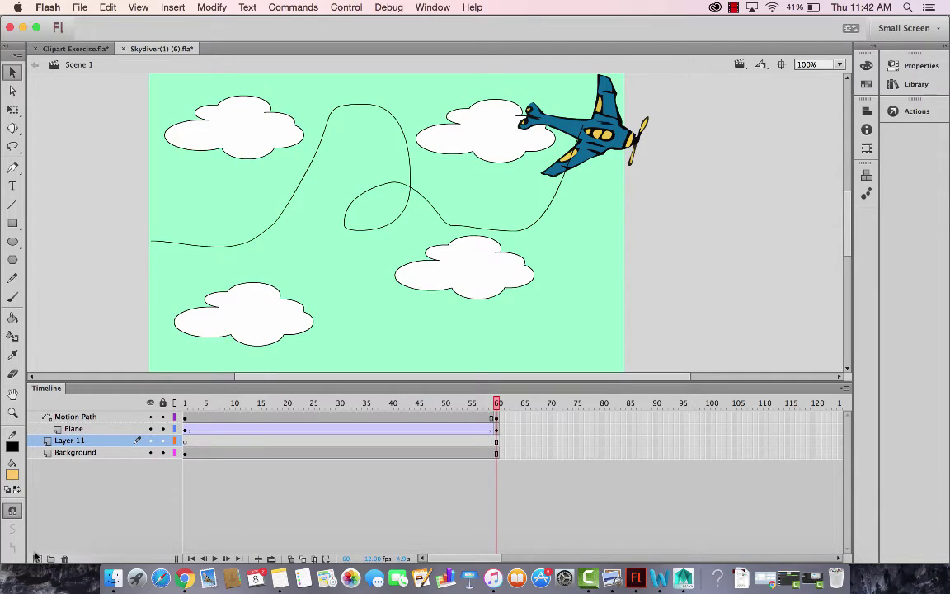
{"action": "double_click", "coordinate": [66, 440]}
{"action": "type", "text": "Sky"}
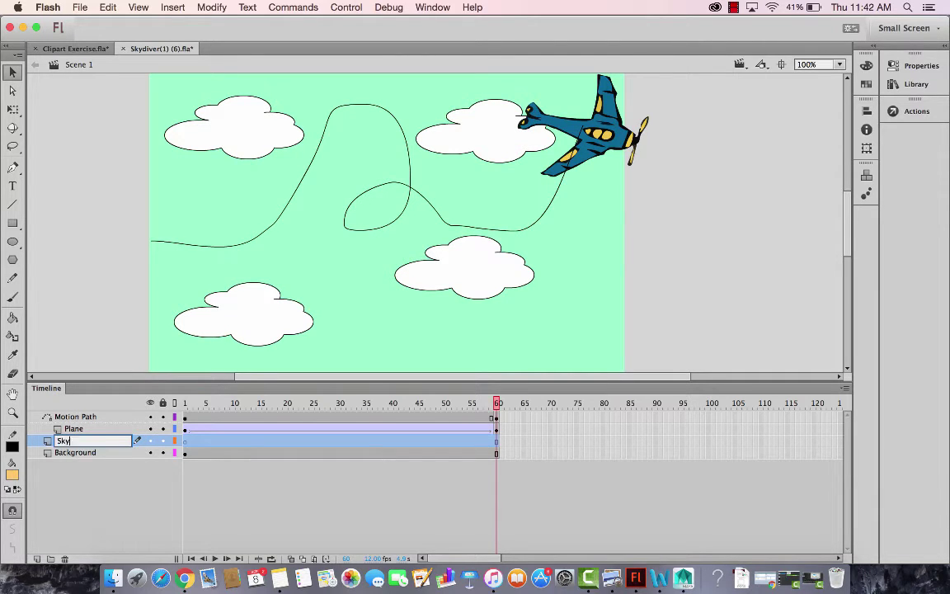
{"action": "type", "text": "diver"}
{"action": "key", "text": "Return"}
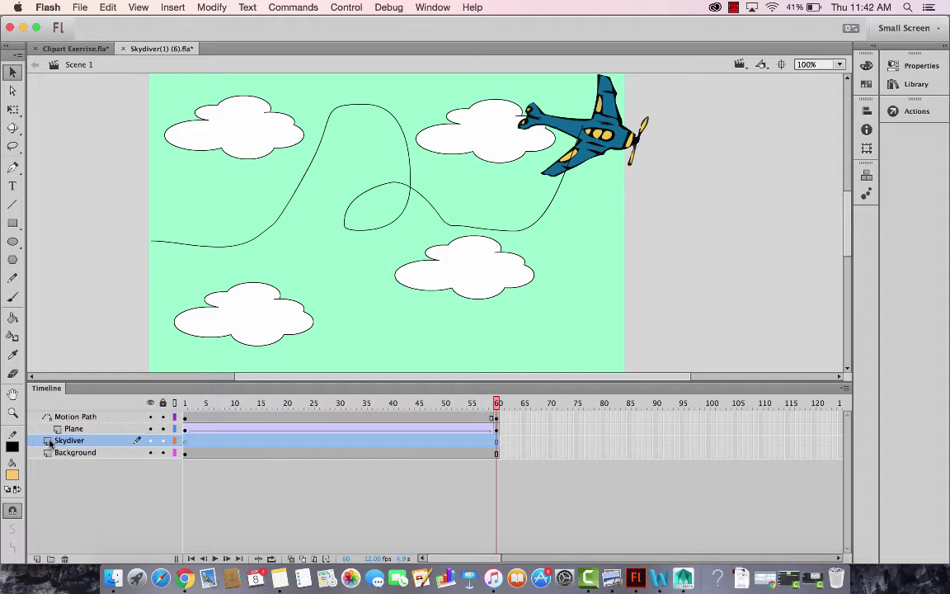
{"action": "left_click_drag", "start_coordinate": [50, 443], "coordinate": [51, 419]}
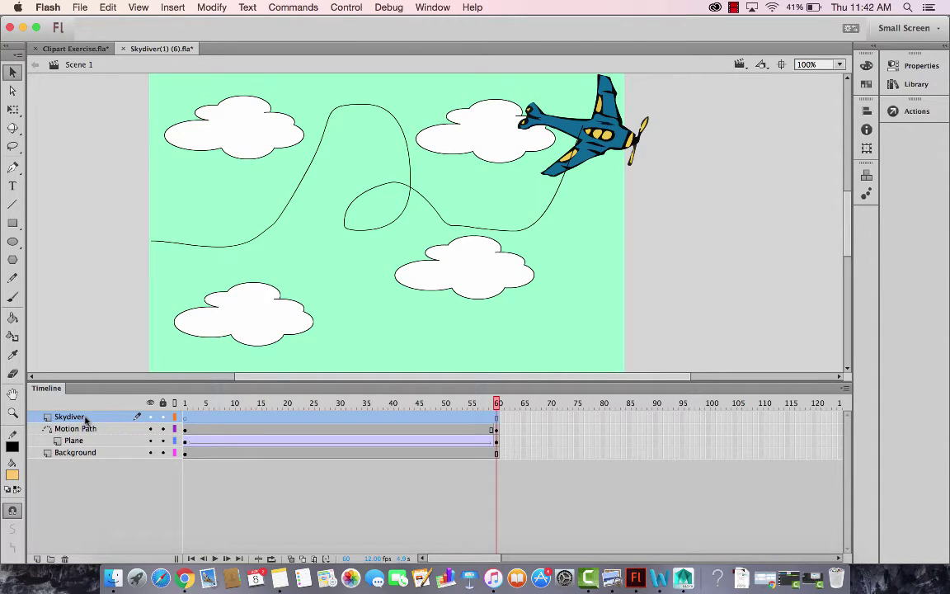
{"action": "left_click", "coordinate": [246, 479]}
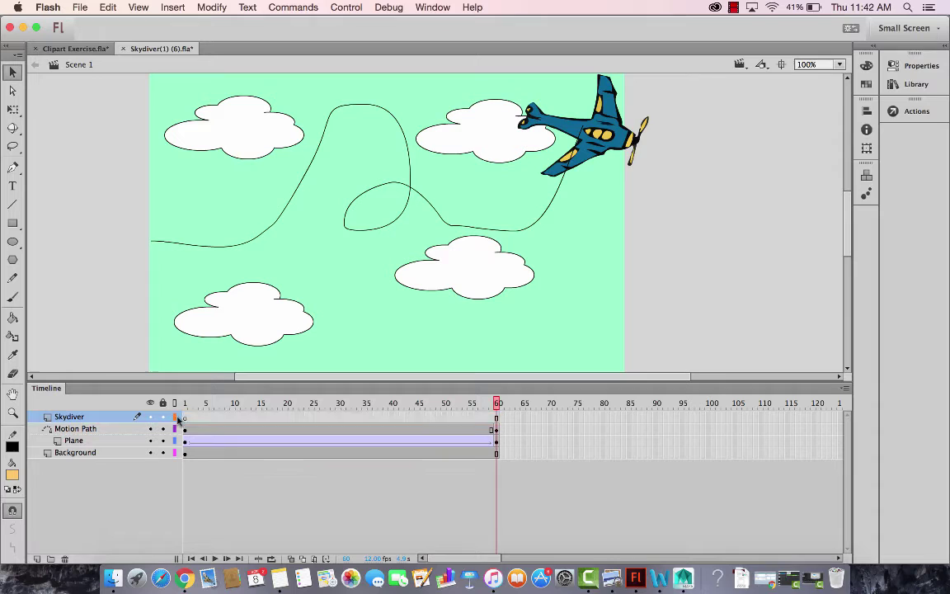
{"action": "left_click_drag", "start_coordinate": [185, 404], "coordinate": [276, 401]}
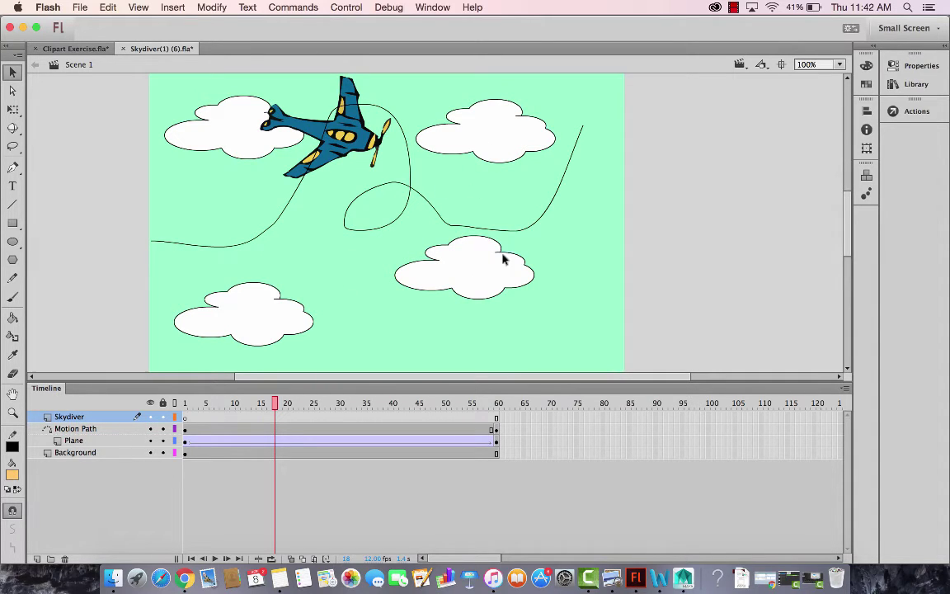
Insert a keyframe at frame 18 on the Skydiver layer.
{"action": "left_click", "coordinate": [278, 421]}
{"action": "left_click", "coordinate": [264, 529]}
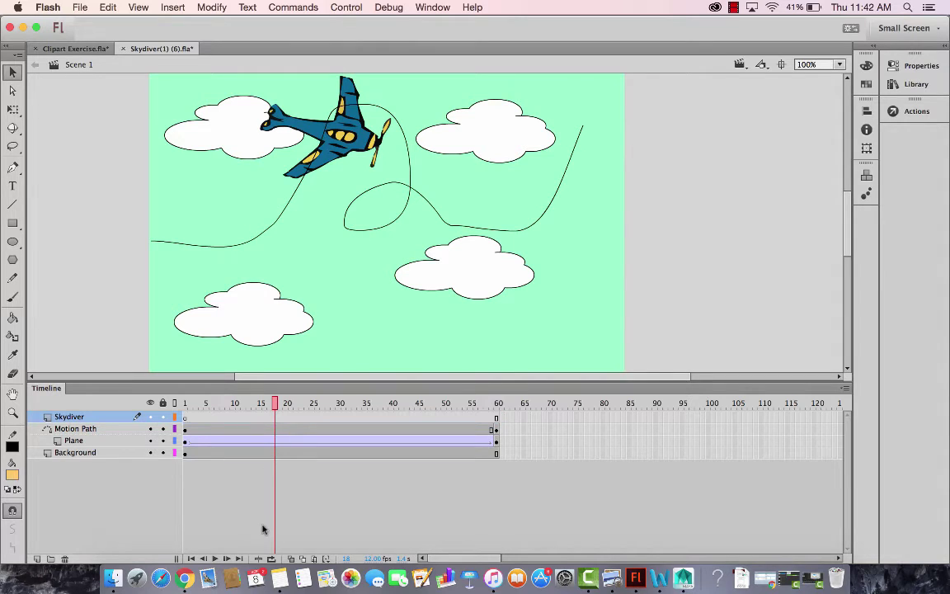
{"action": "right_click", "coordinate": [278, 422]}
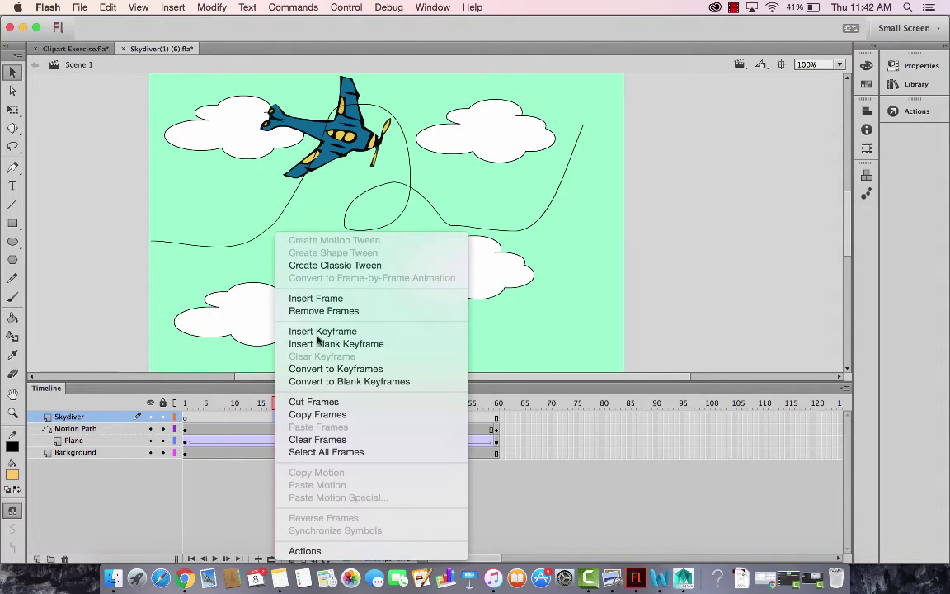
{"action": "left_click", "coordinate": [348, 330]}
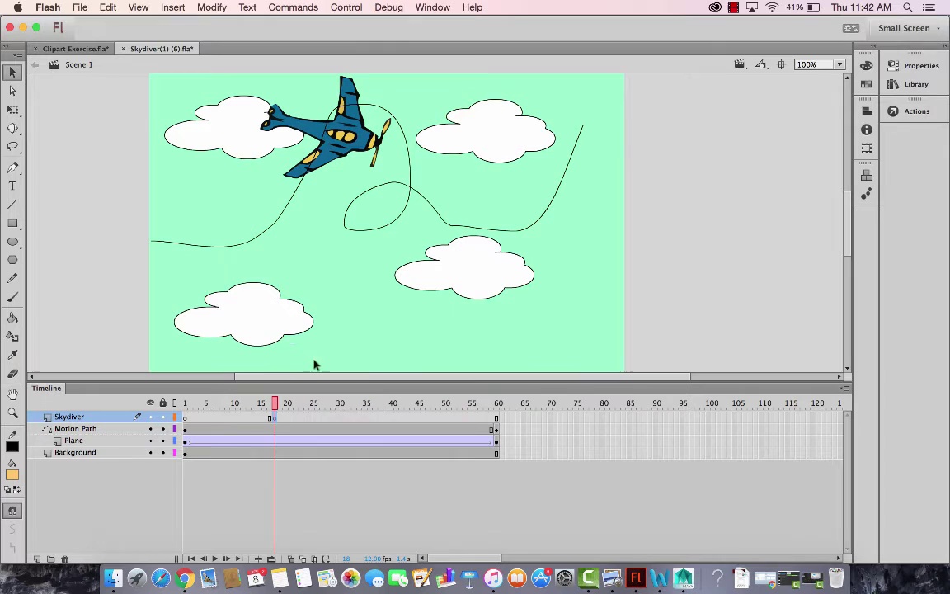
Drag a Skydiver instance from the Library over the plane and scale it down.
{"action": "left_click", "coordinate": [922, 88]}
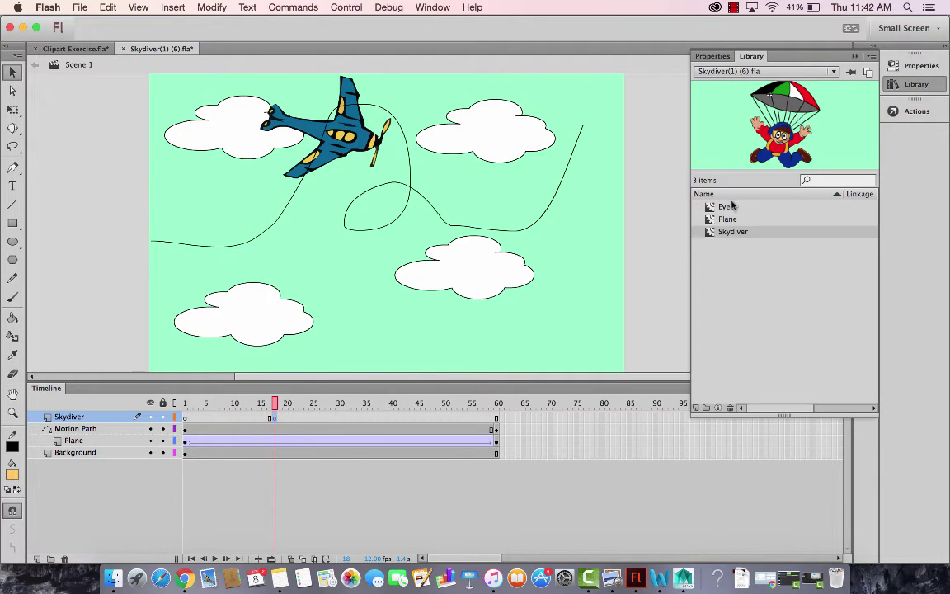
{"action": "left_click_drag", "start_coordinate": [730, 232], "coordinate": [302, 141]}
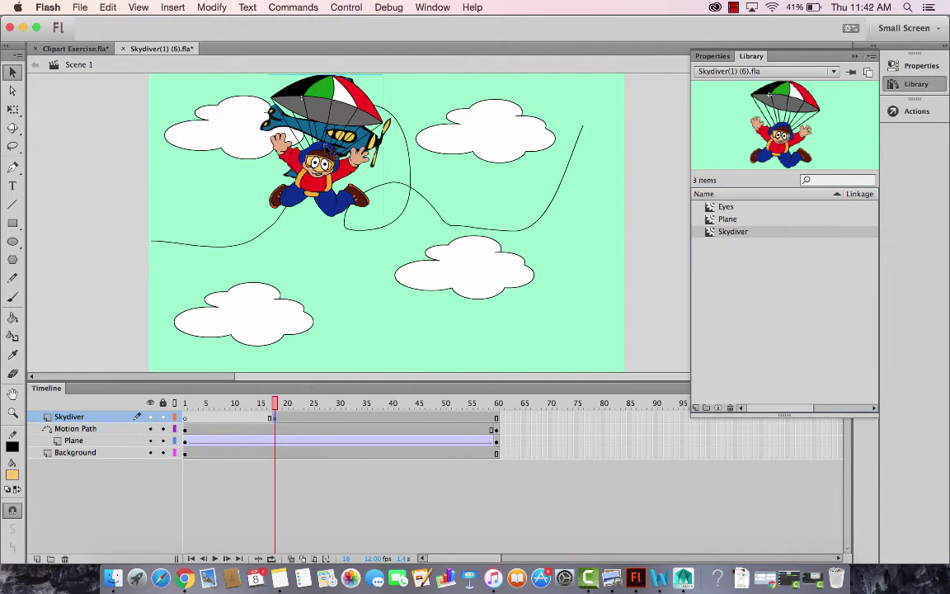
{"action": "left_click", "coordinate": [12, 109]}
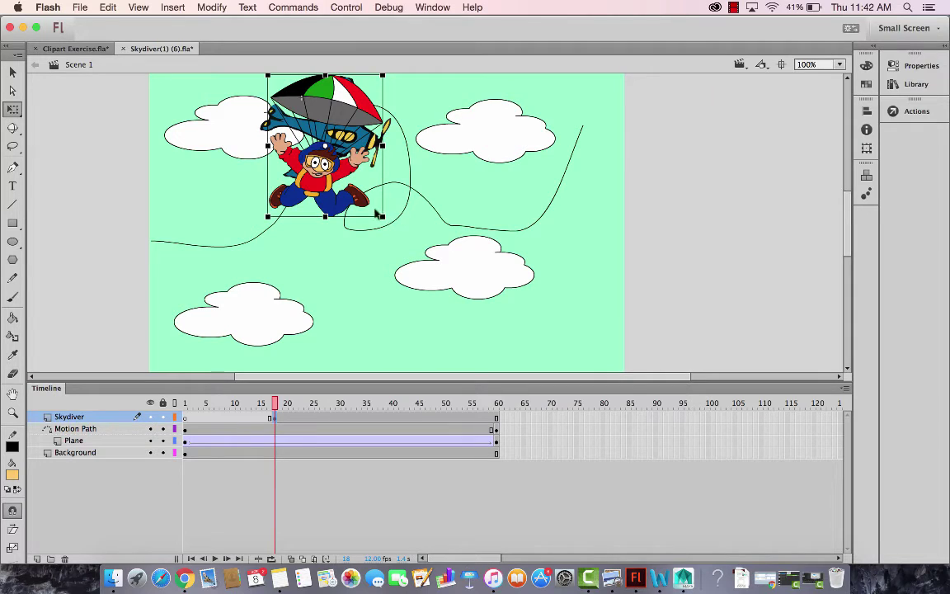
{"action": "left_click_drag", "start_coordinate": [381, 216], "coordinate": [321, 129]}
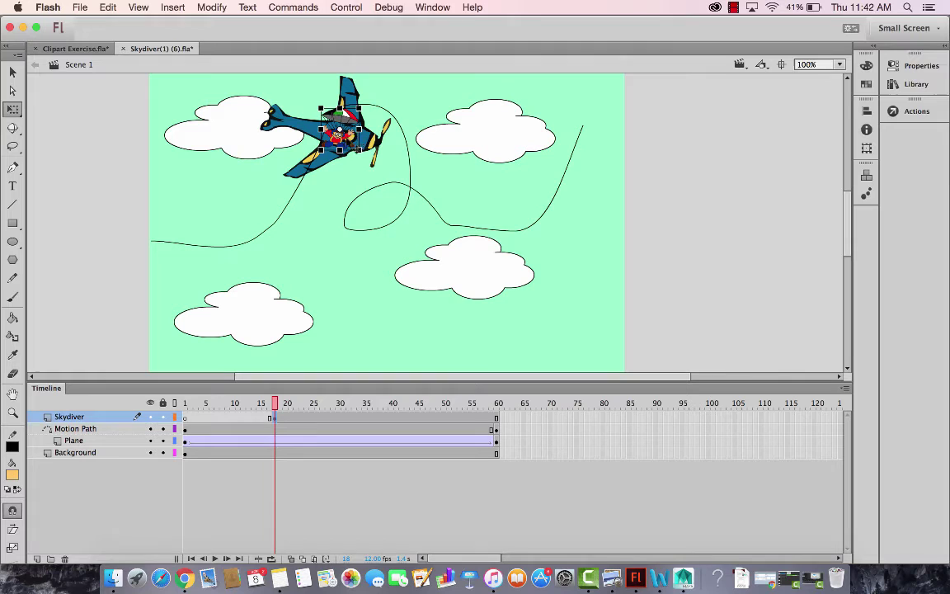
Create a motion tween on the Skydiver layer spanning frames 18 to 60.
{"action": "right_click", "coordinate": [349, 145]}
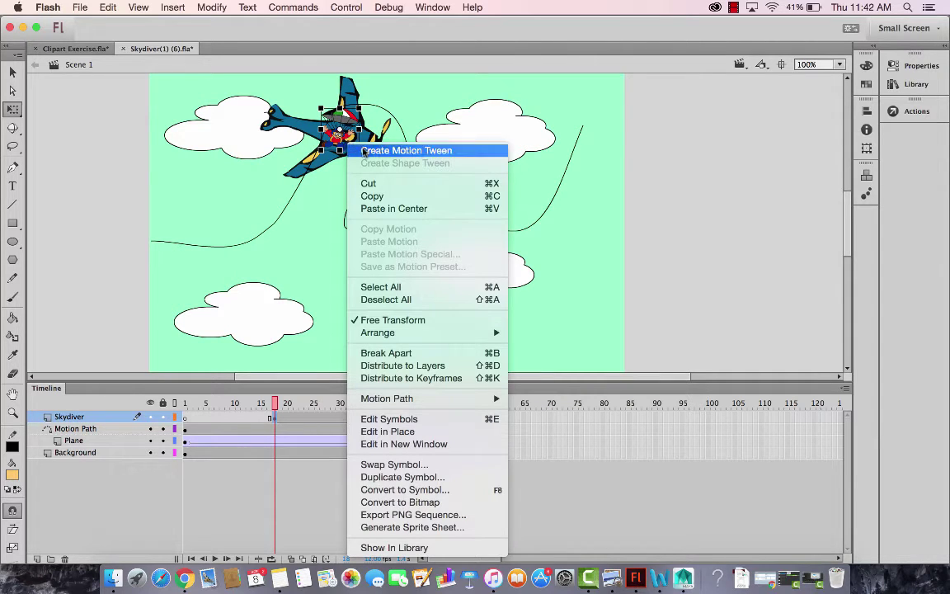
{"action": "right_click", "coordinate": [274, 419]}
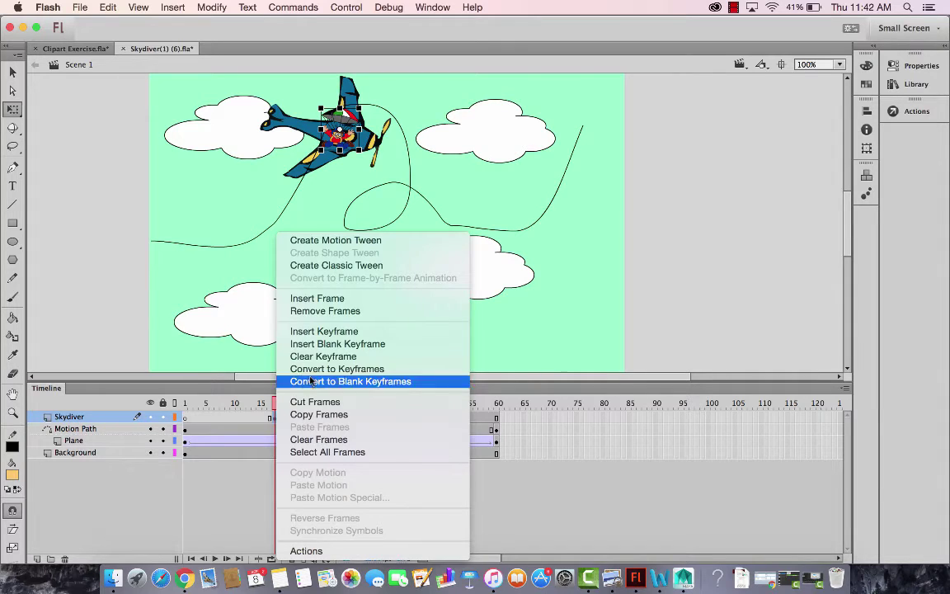
{"action": "left_click", "coordinate": [336, 241]}
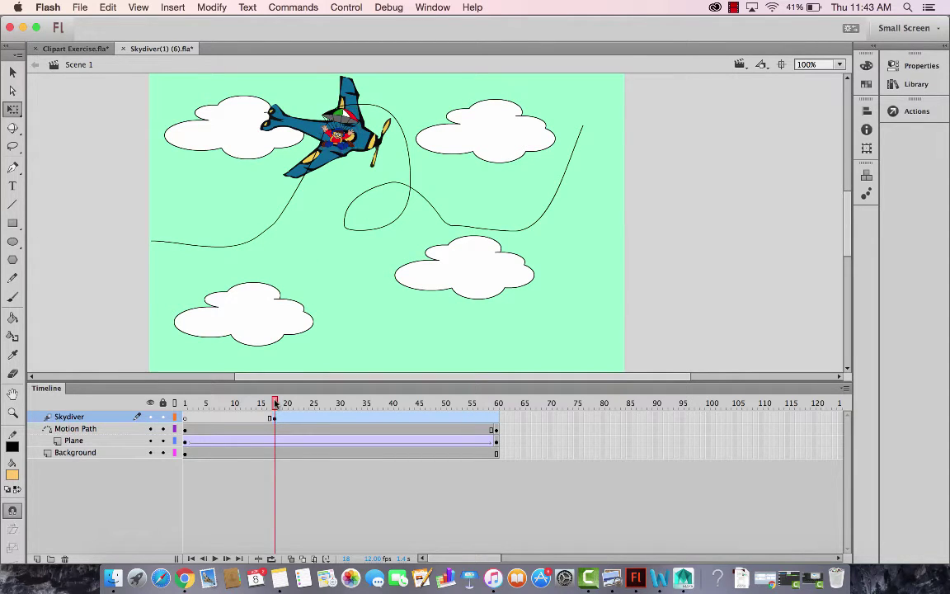
{"action": "left_click_drag", "start_coordinate": [275, 404], "coordinate": [365, 405]}
At frame 35, move the skydiver onto the upper-right cloud, enlarge it, and curve its path downward.
{"action": "left_click", "coordinate": [365, 417]}
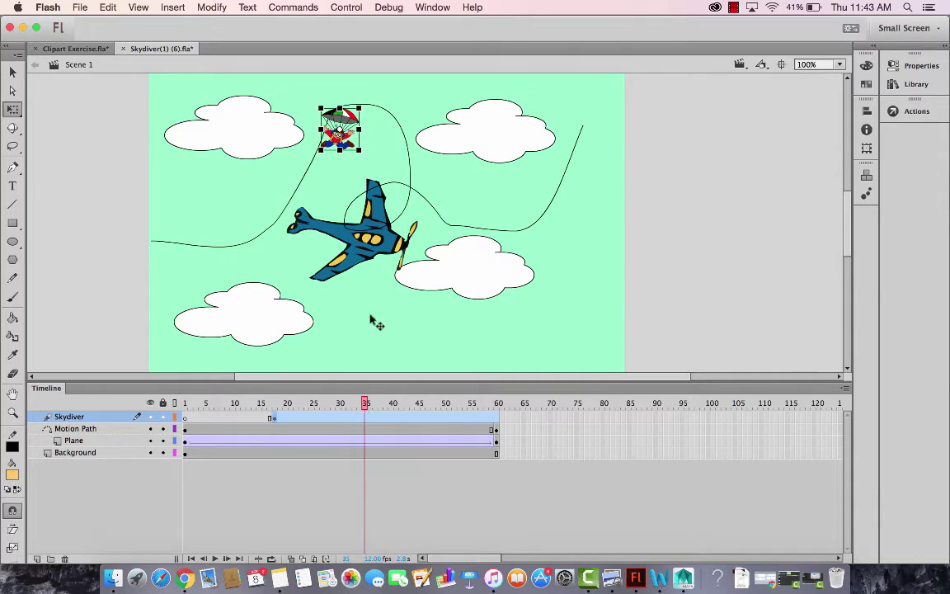
{"action": "left_click_drag", "start_coordinate": [339, 131], "coordinate": [480, 145]}
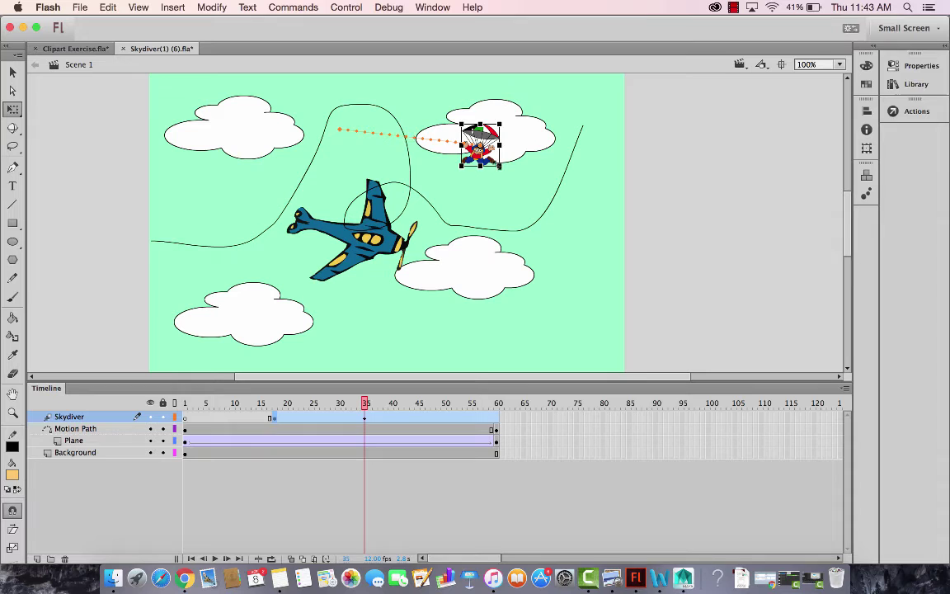
{"action": "left_click_drag", "start_coordinate": [500, 166], "coordinate": [520, 182]}
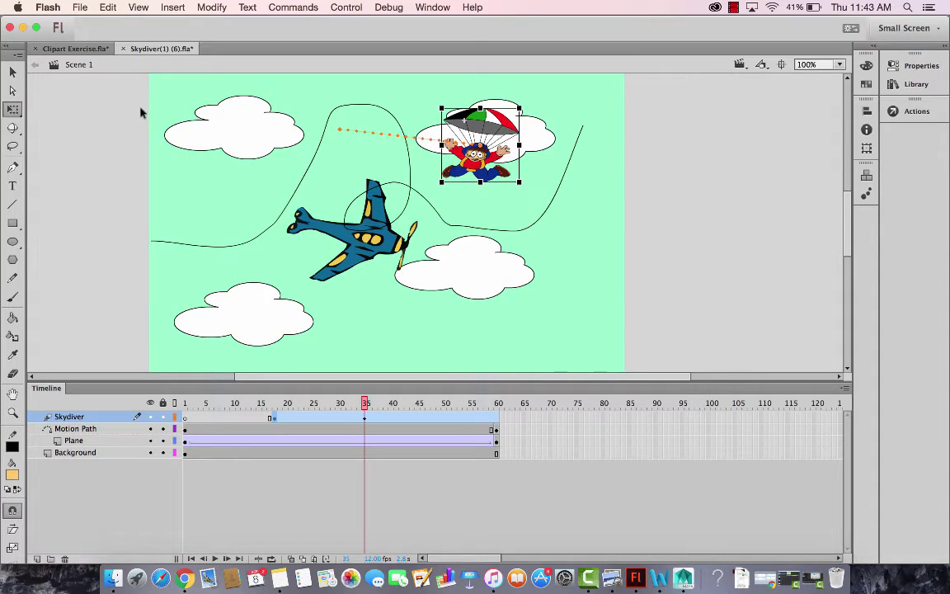
{"action": "left_click", "coordinate": [37, 103]}
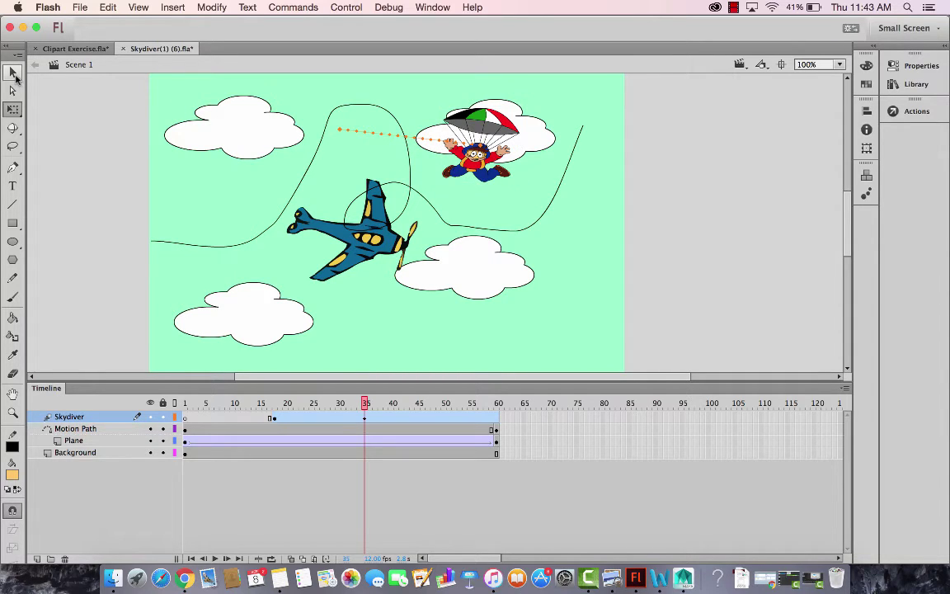
{"action": "left_click", "coordinate": [15, 75]}
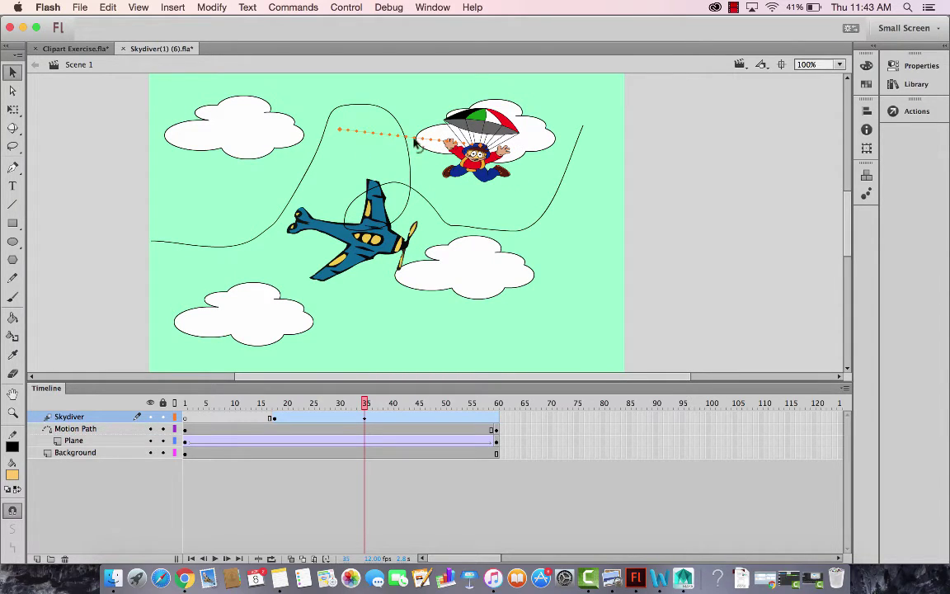
{"action": "left_click_drag", "start_coordinate": [415, 142], "coordinate": [381, 155]}
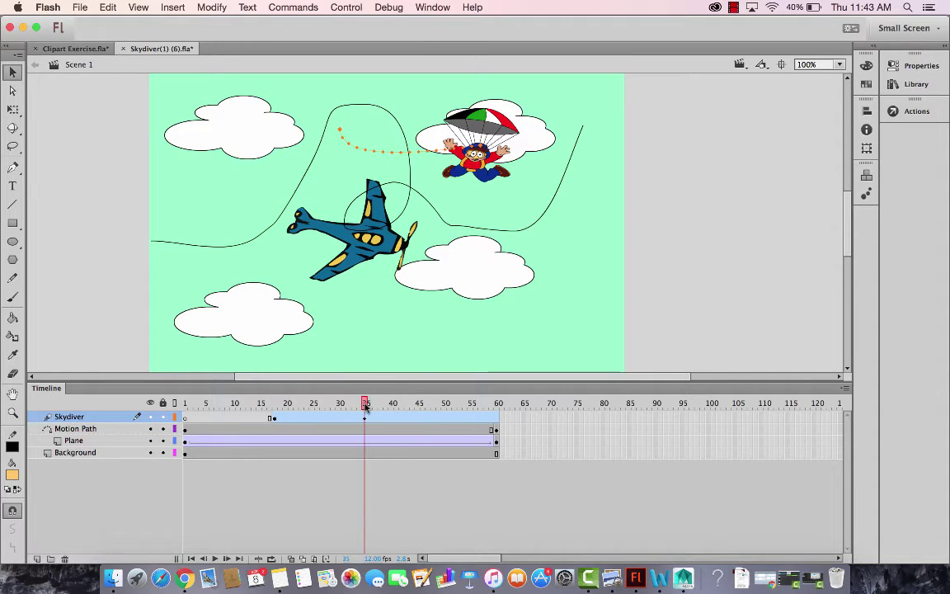
At frame 55, move the skydiver left of the loop, enlarge it, and bend its path toward the plane.
{"action": "left_click_drag", "start_coordinate": [366, 404], "coordinate": [471, 410]}
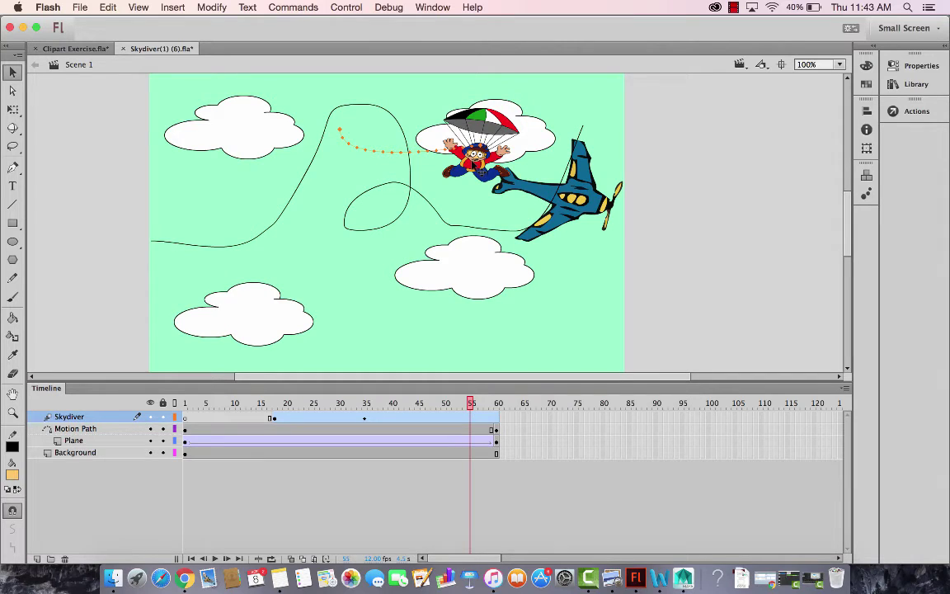
{"action": "left_click_drag", "start_coordinate": [476, 157], "coordinate": [295, 212]}
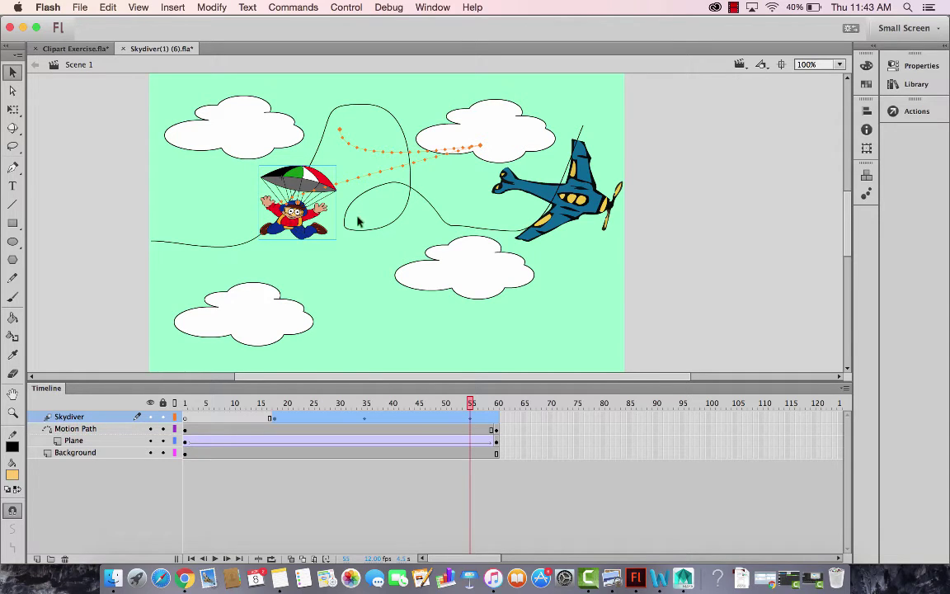
{"action": "left_click", "coordinate": [12, 109]}
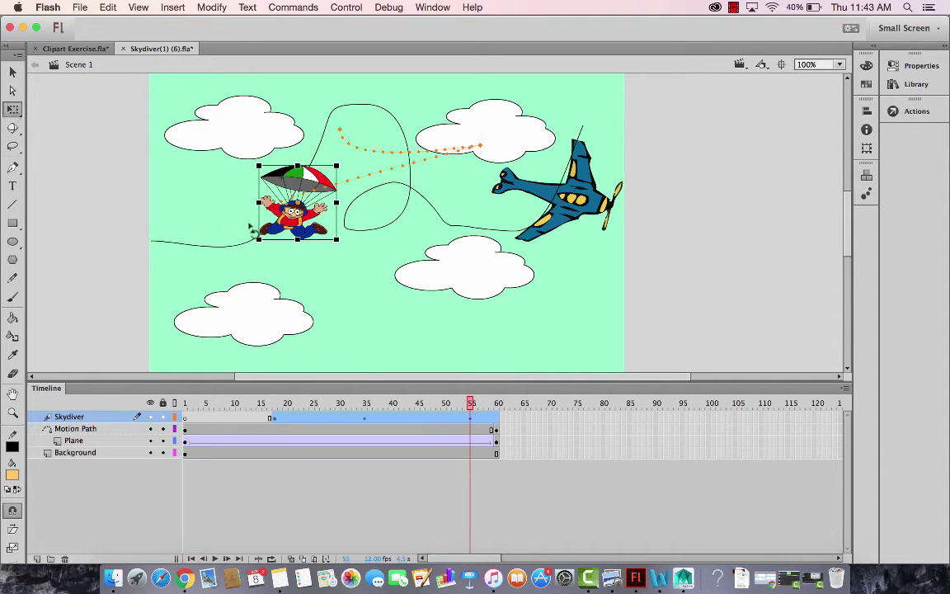
{"action": "left_click_drag", "start_coordinate": [259, 237], "coordinate": [256, 249]}
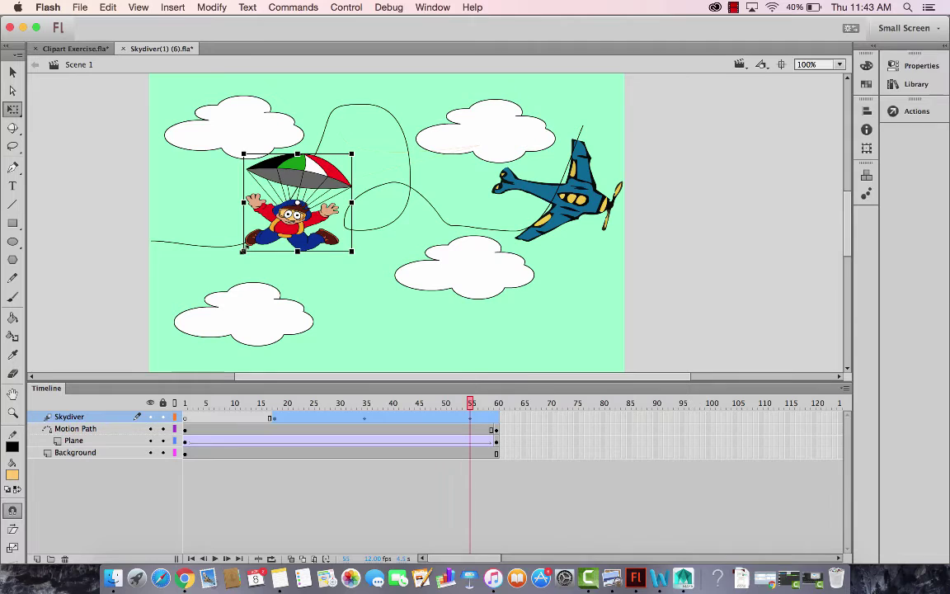
{"action": "left_click_drag", "start_coordinate": [243, 250], "coordinate": [236, 259]}
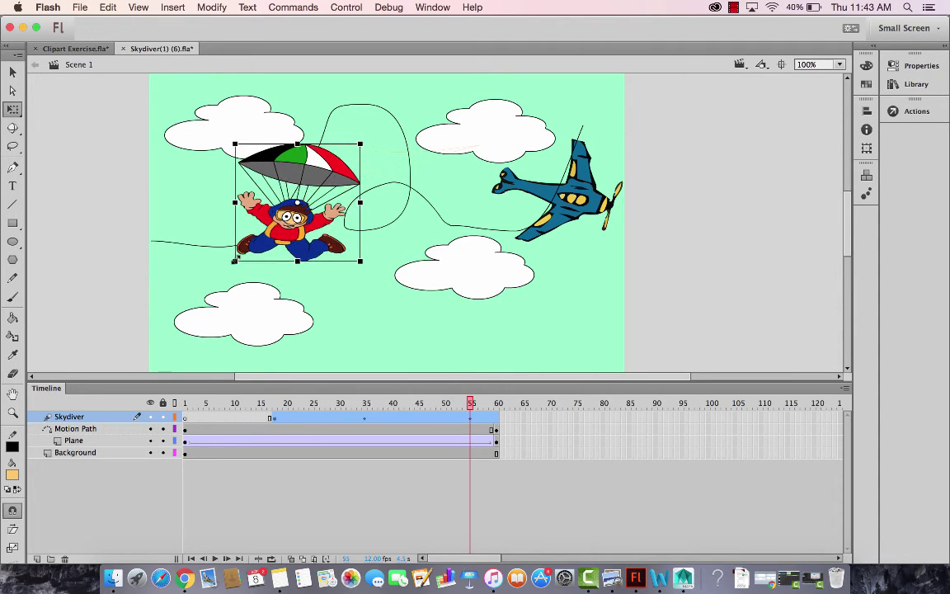
{"action": "left_click", "coordinate": [12, 71]}
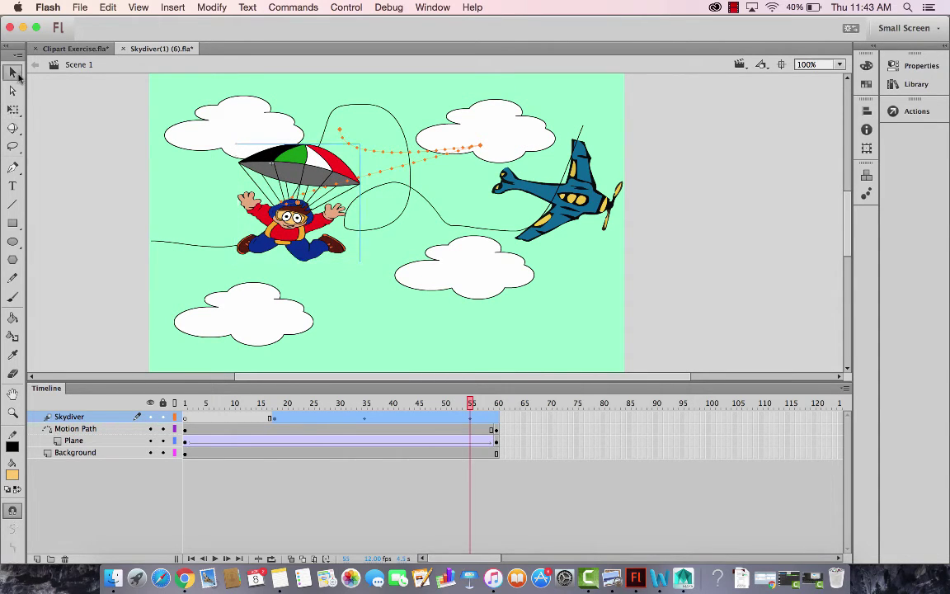
{"action": "left_click_drag", "start_coordinate": [370, 180], "coordinate": [472, 198]}
Extend the Background layer to frame 110 with Insert Frame.
{"action": "left_click", "coordinate": [498, 430]}
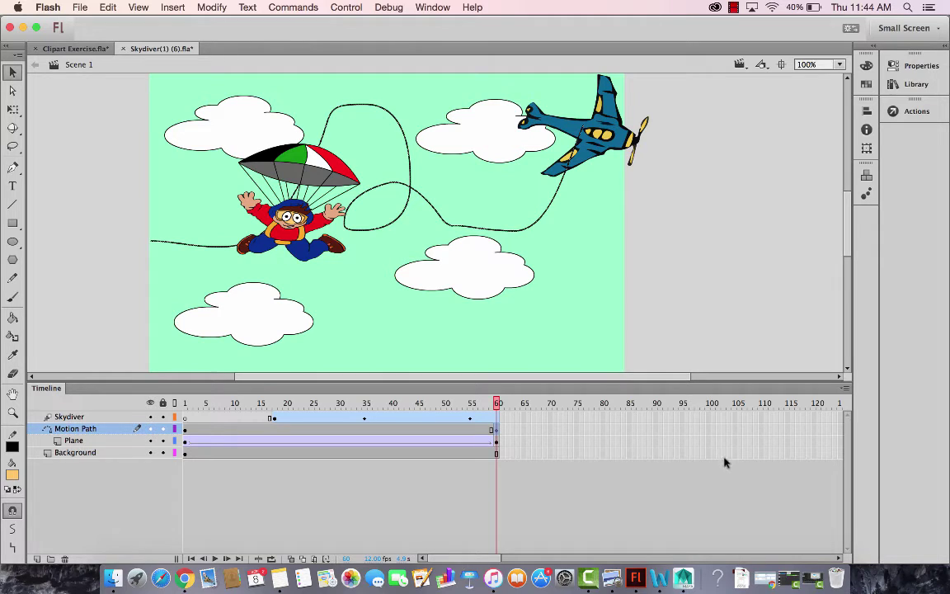
{"action": "right_click", "coordinate": [759, 456]}
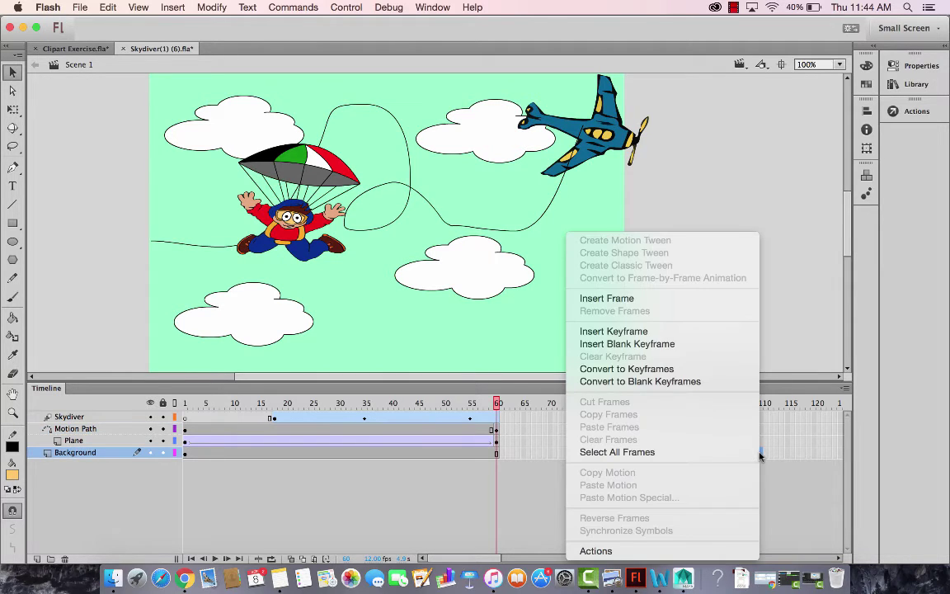
{"action": "left_click", "coordinate": [689, 297]}
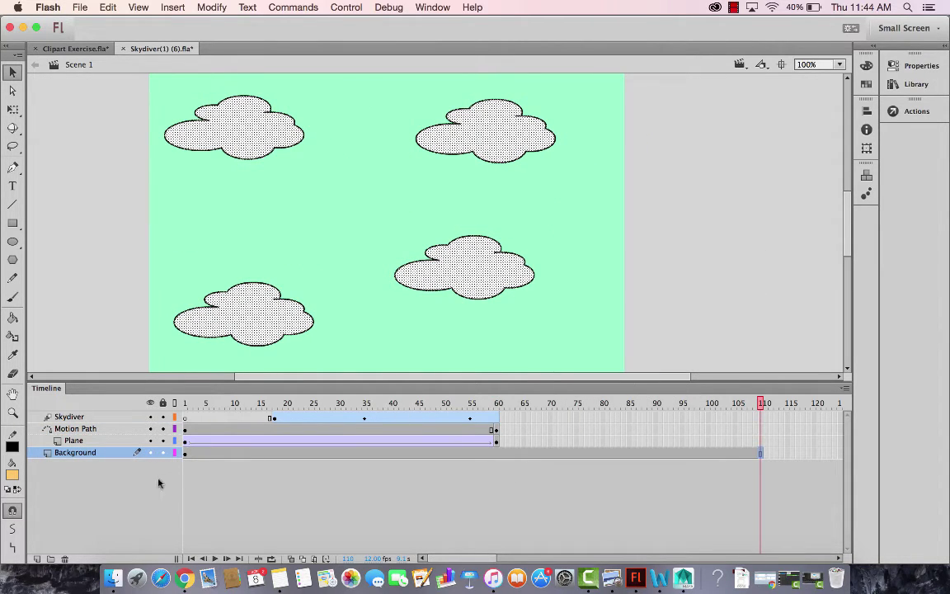
{"action": "left_click", "coordinate": [185, 454]}
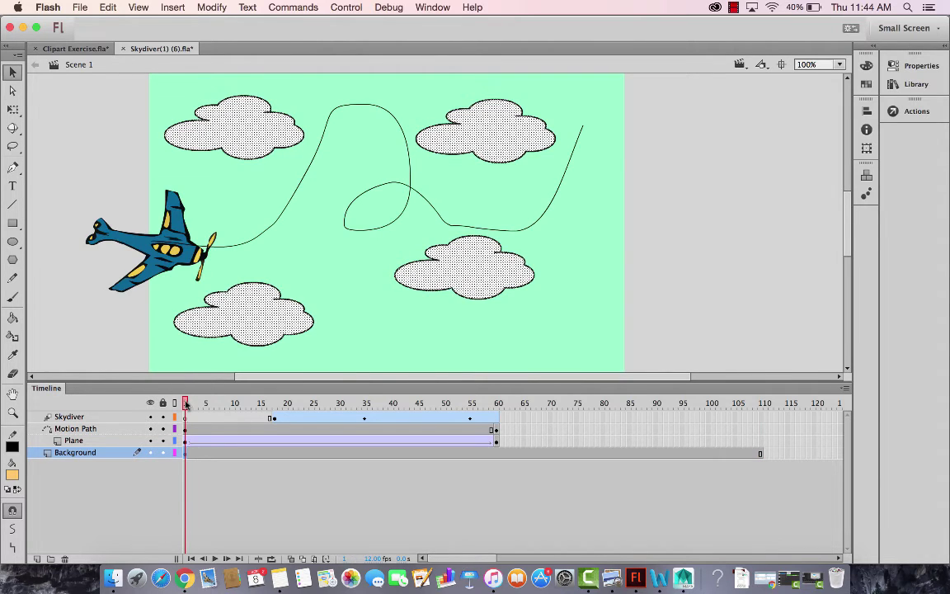
{"action": "left_click_drag", "start_coordinate": [184, 405], "coordinate": [697, 422]}
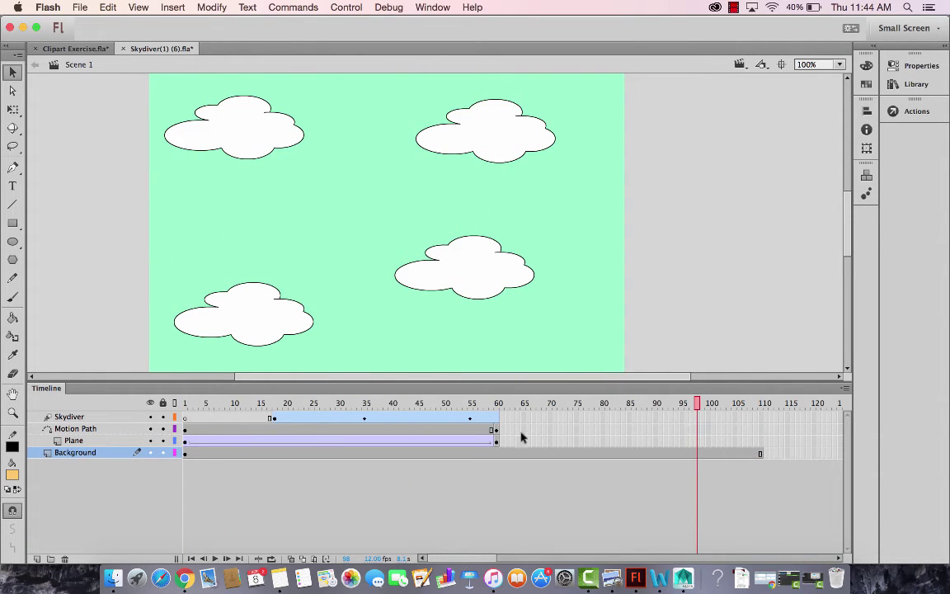
Stretch the Motion Path and Plane spans to frame 110 and preview the longer flight.
{"action": "left_click", "coordinate": [495, 431]}
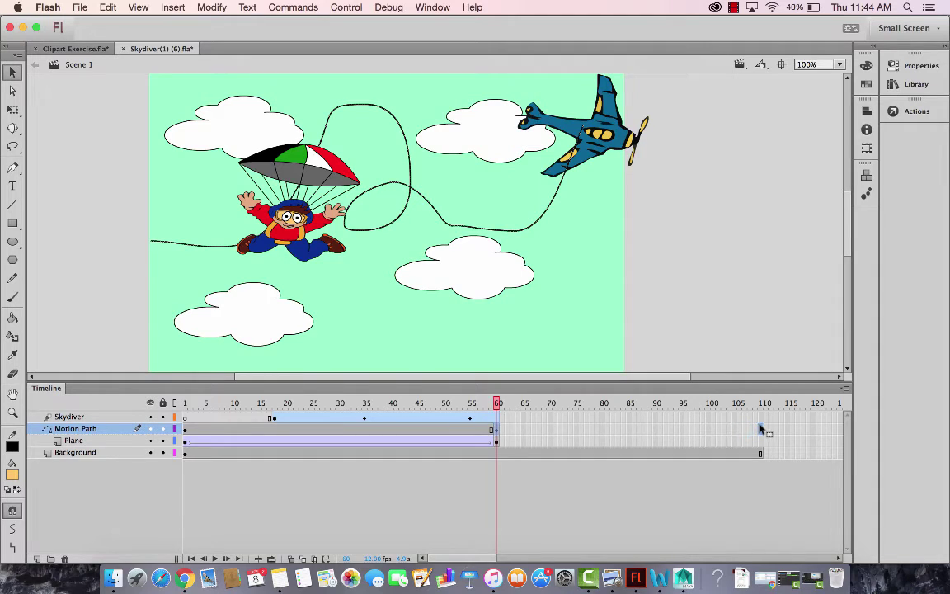
{"action": "left_click_drag", "start_coordinate": [761, 428], "coordinate": [761, 428]}
{"action": "left_click", "coordinate": [497, 442]}
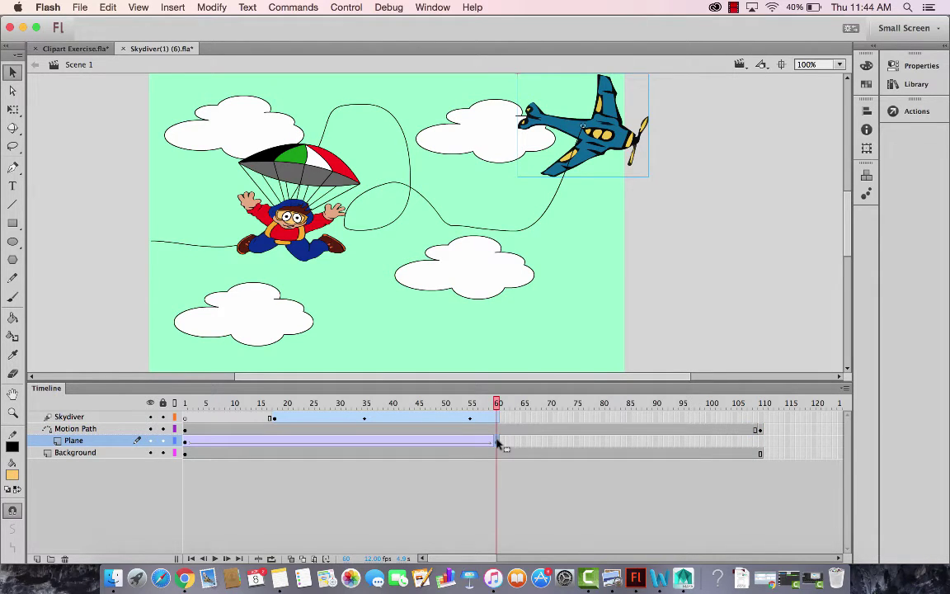
{"action": "left_click_drag", "start_coordinate": [497, 444], "coordinate": [760, 450]}
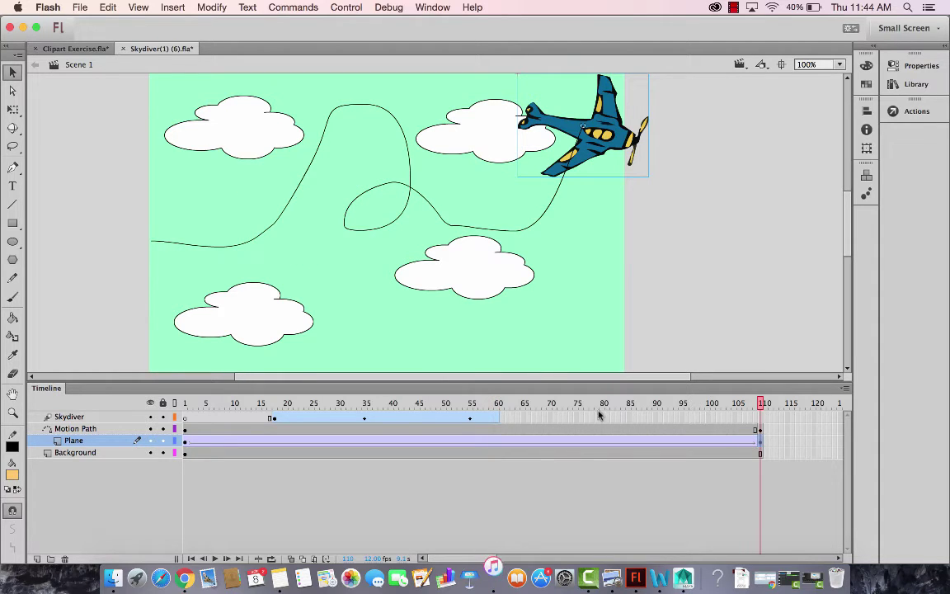
{"action": "left_click", "coordinate": [260, 403]}
{"action": "left_click_drag", "start_coordinate": [260, 404], "coordinate": [276, 379]}
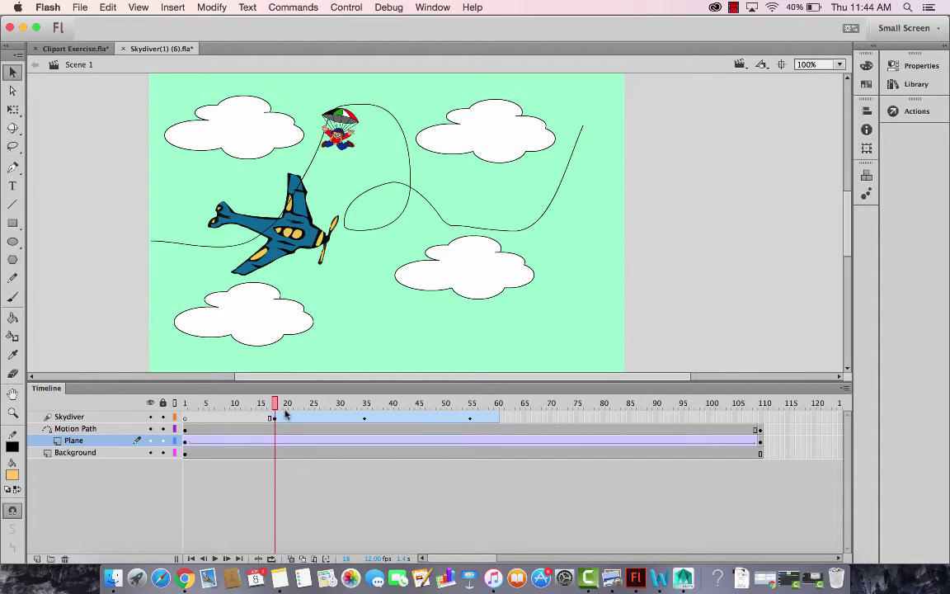
{"action": "left_click_drag", "start_coordinate": [273, 406], "coordinate": [470, 401]}
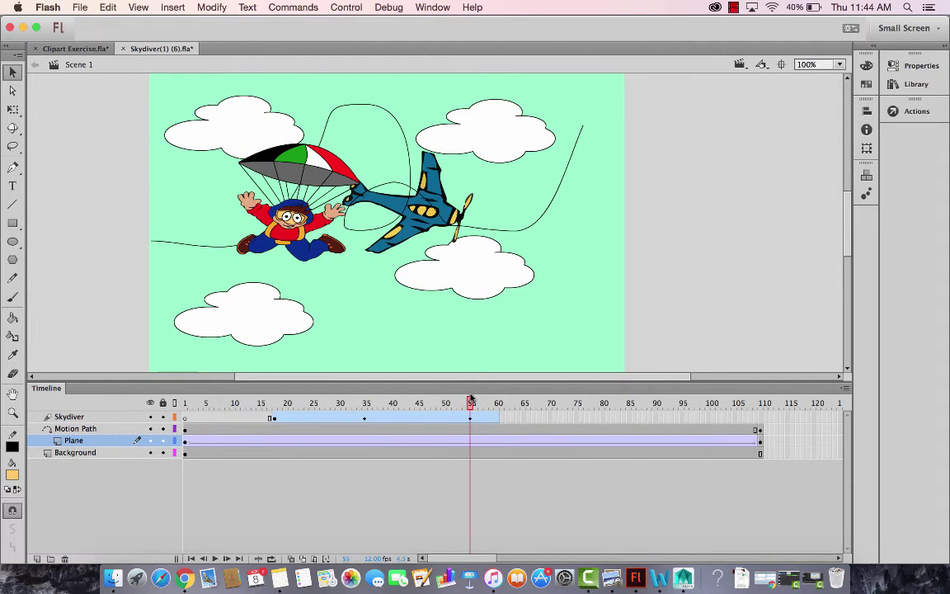
Extend the Skydiver tween to frame 75 and preview up to it.
{"action": "right_click", "coordinate": [578, 417]}
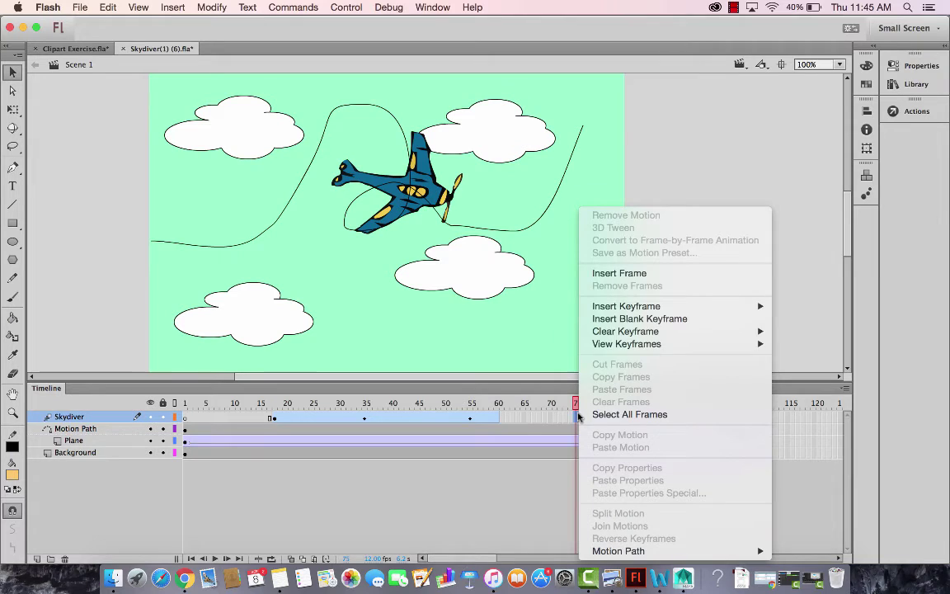
{"action": "left_click", "coordinate": [620, 273]}
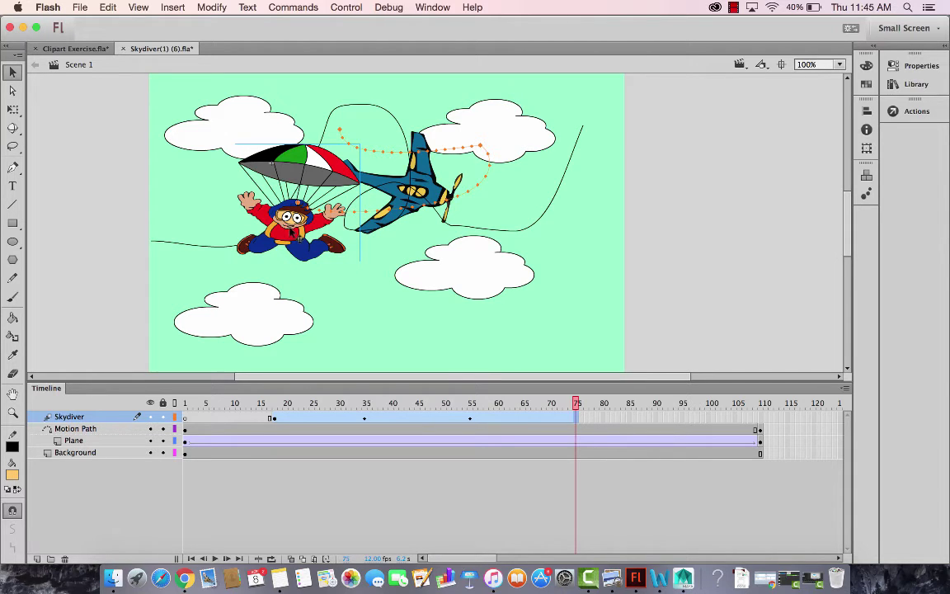
{"action": "right_click", "coordinate": [584, 421]}
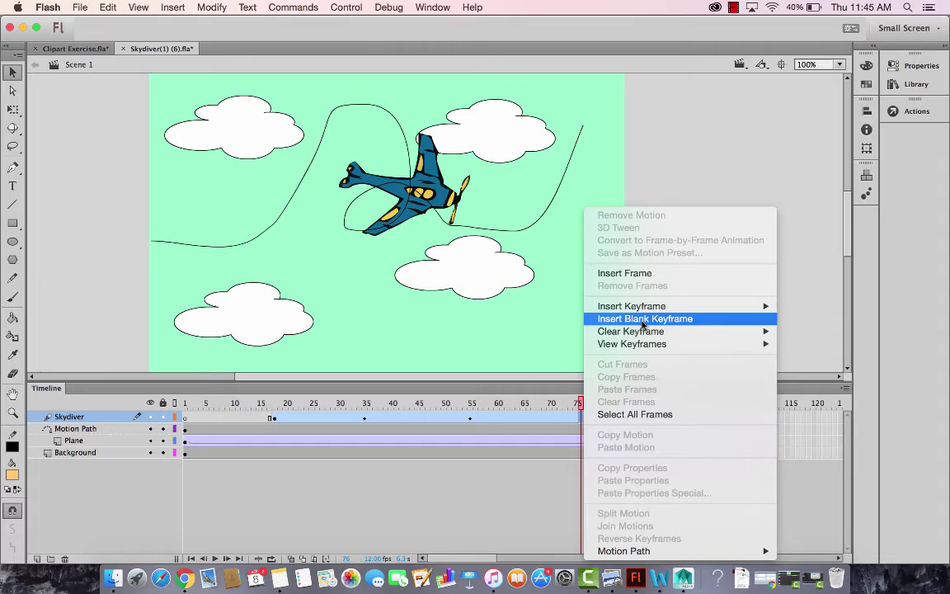
{"action": "left_click", "coordinate": [472, 411]}
{"action": "left_click", "coordinate": [474, 408]}
{"action": "left_click_drag", "start_coordinate": [475, 408], "coordinate": [577, 403]}
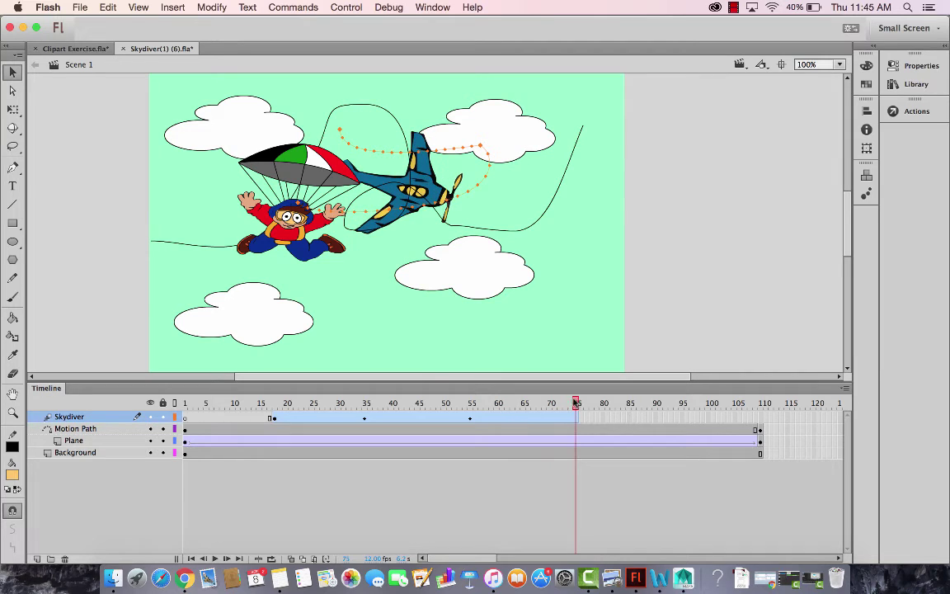
Move the skydiver to the lower right, bend its path leftward, and enlarge it greatly.
{"action": "left_click_drag", "start_coordinate": [291, 235], "coordinate": [478, 315]}
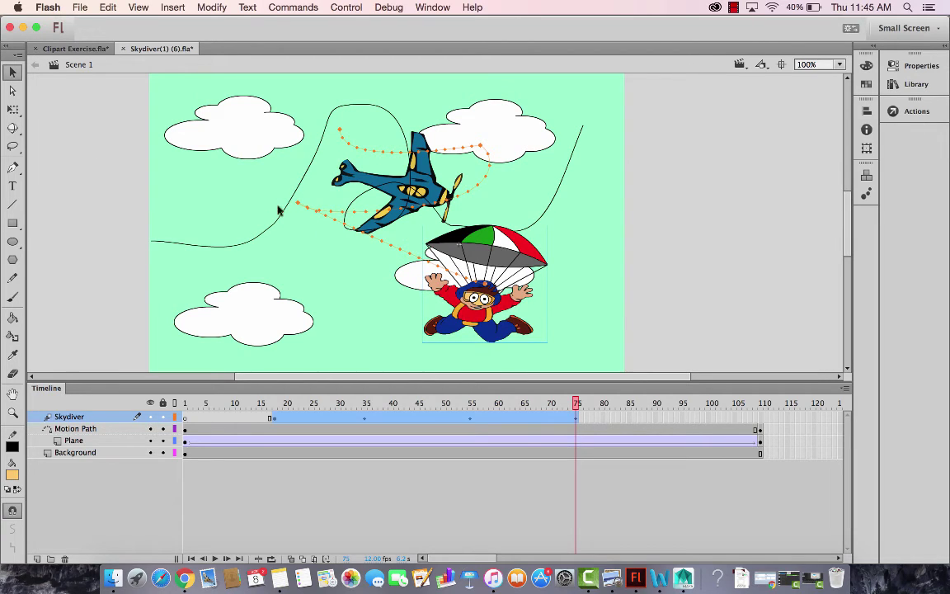
{"action": "left_click_drag", "start_coordinate": [354, 233], "coordinate": [300, 257]}
{"action": "left_click", "coordinate": [12, 109]}
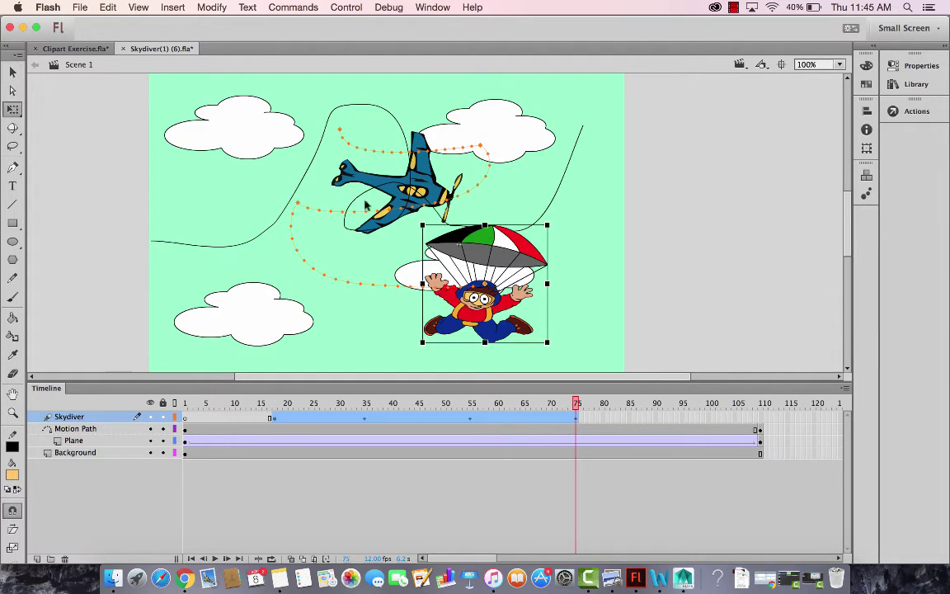
{"action": "left_click_drag", "start_coordinate": [418, 223], "coordinate": [292, 135]}
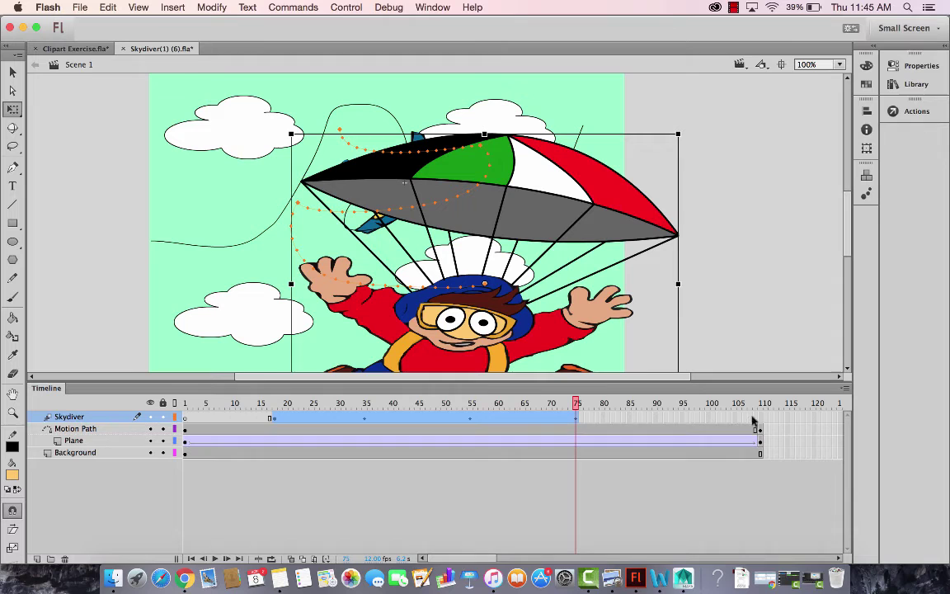
Insert frames on the Skydiver layer up to frame 110 and preview the whole animation.
{"action": "left_click", "coordinate": [756, 422]}
{"action": "right_click", "coordinate": [757, 423]}
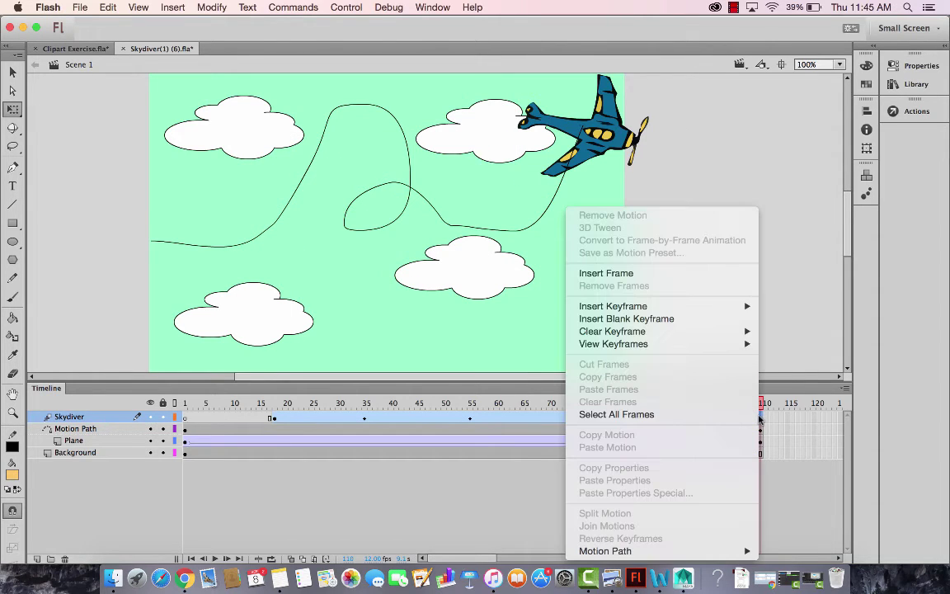
{"action": "left_click", "coordinate": [669, 276]}
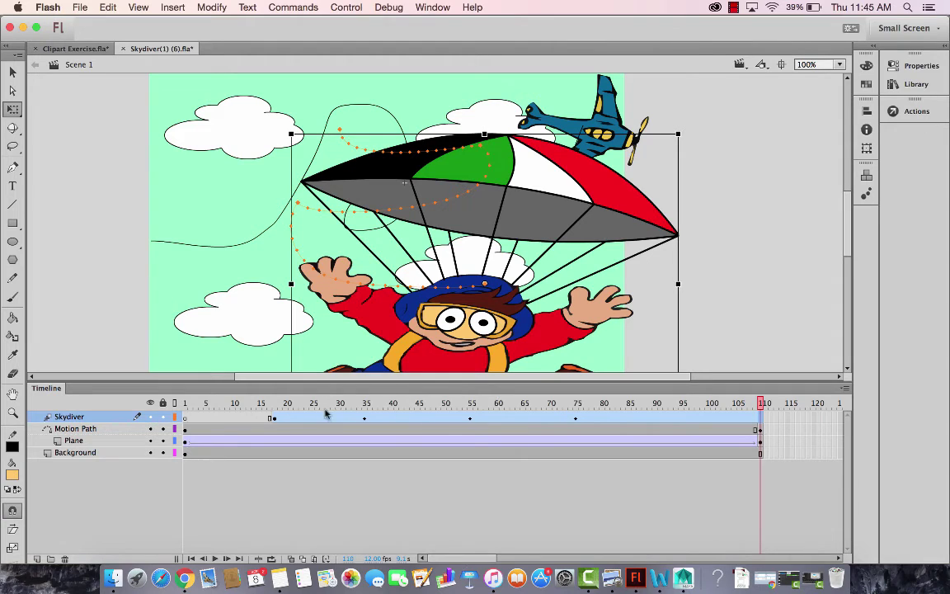
{"action": "left_click_drag", "start_coordinate": [216, 403], "coordinate": [275, 389]}
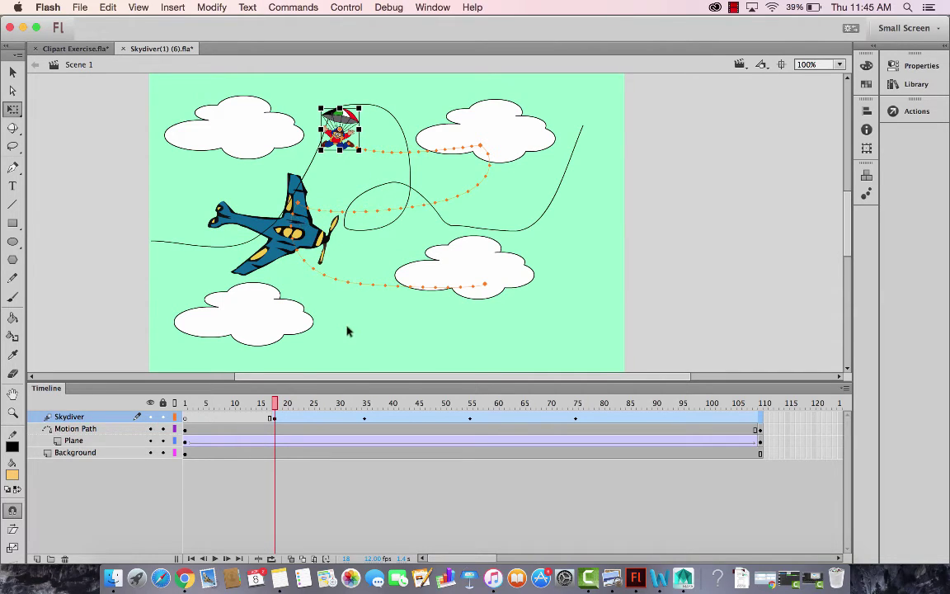
Review the skydiver's poses at frames 18, 27, 35, 47, 55, 65, 75 and 88.
{"action": "left_click", "coordinate": [574, 422]}
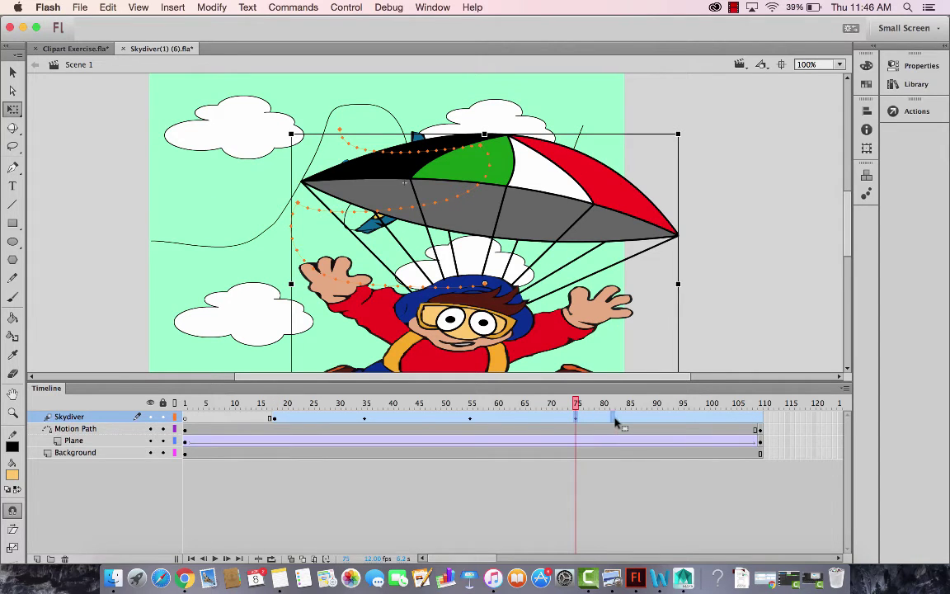
{"action": "left_click", "coordinate": [646, 419]}
{"action": "left_click", "coordinate": [471, 421]}
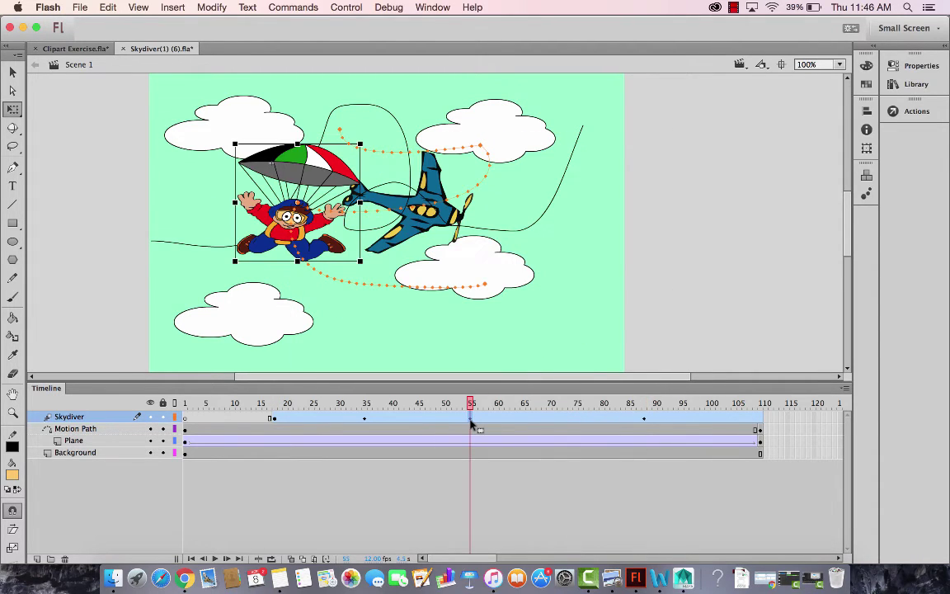
{"action": "left_click", "coordinate": [523, 420]}
{"action": "left_click", "coordinate": [368, 419]}
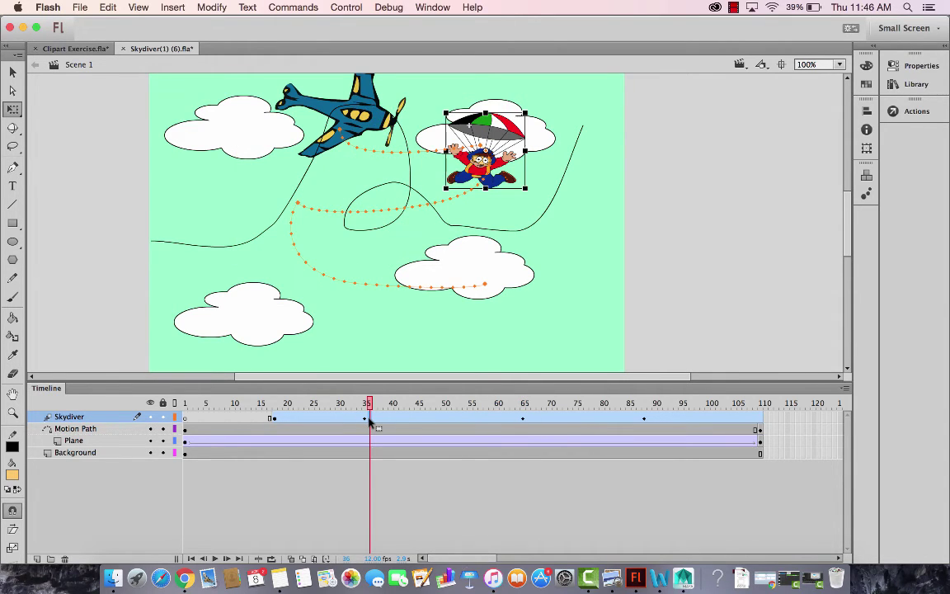
{"action": "left_click", "coordinate": [365, 420]}
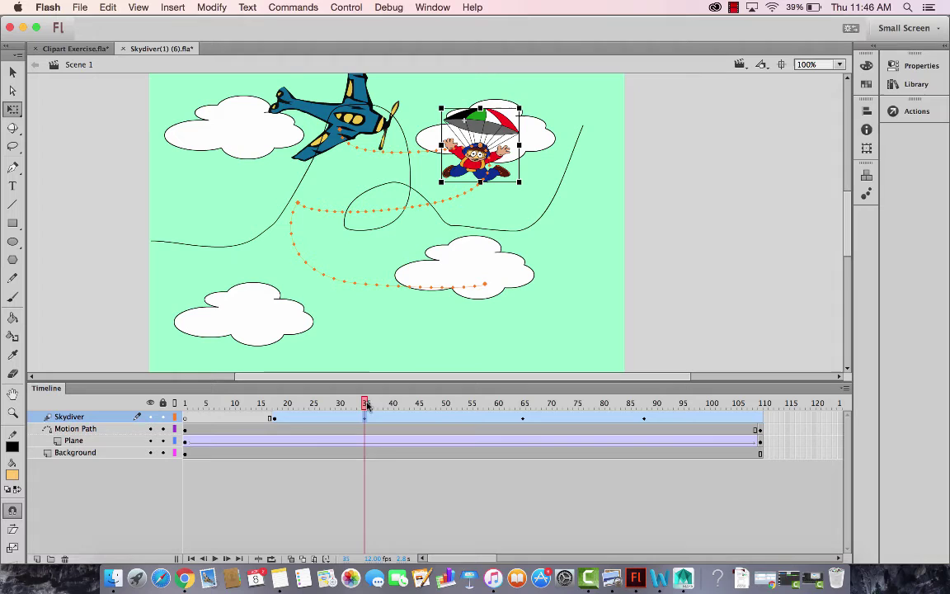
{"action": "mouse_move", "coordinate": [368, 404]}
{"action": "left_mouse_down"}
{"action": "mouse_move", "coordinate": [349, 404]}
{"action": "mouse_move", "coordinate": [364, 404]}
{"action": "left_mouse_up"}
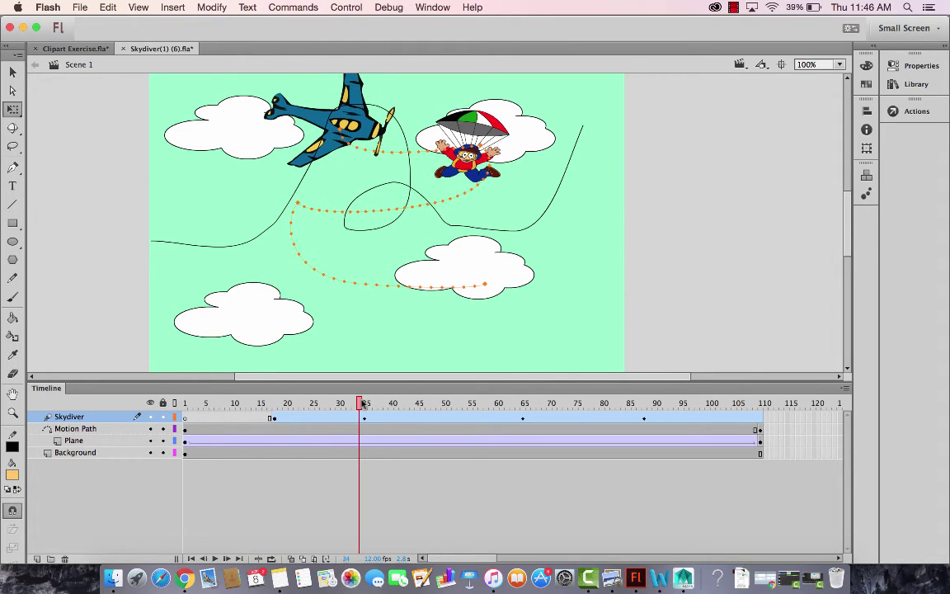
{"action": "left_click", "coordinate": [365, 418]}
{"action": "left_click", "coordinate": [364, 420]}
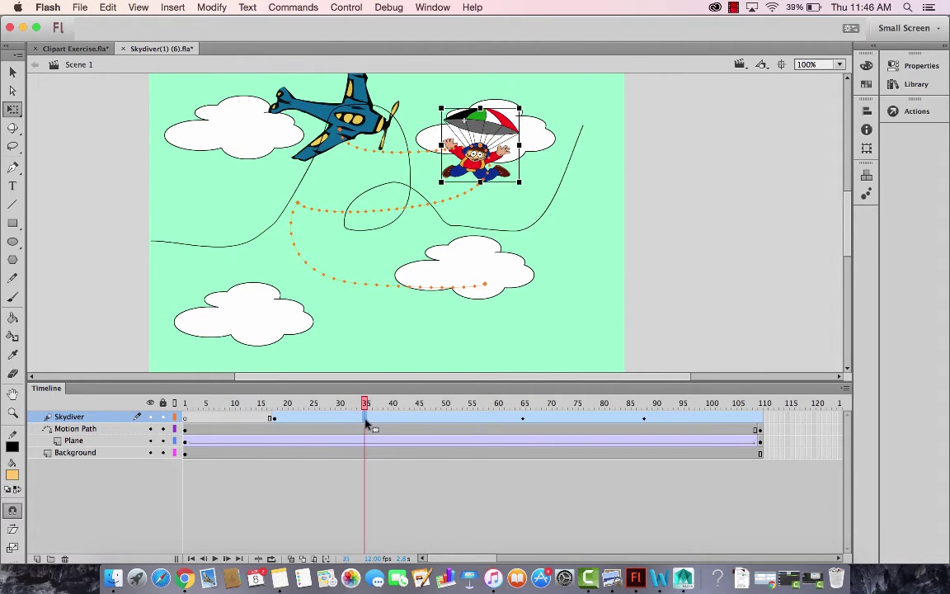
{"action": "left_click", "coordinate": [428, 420]}
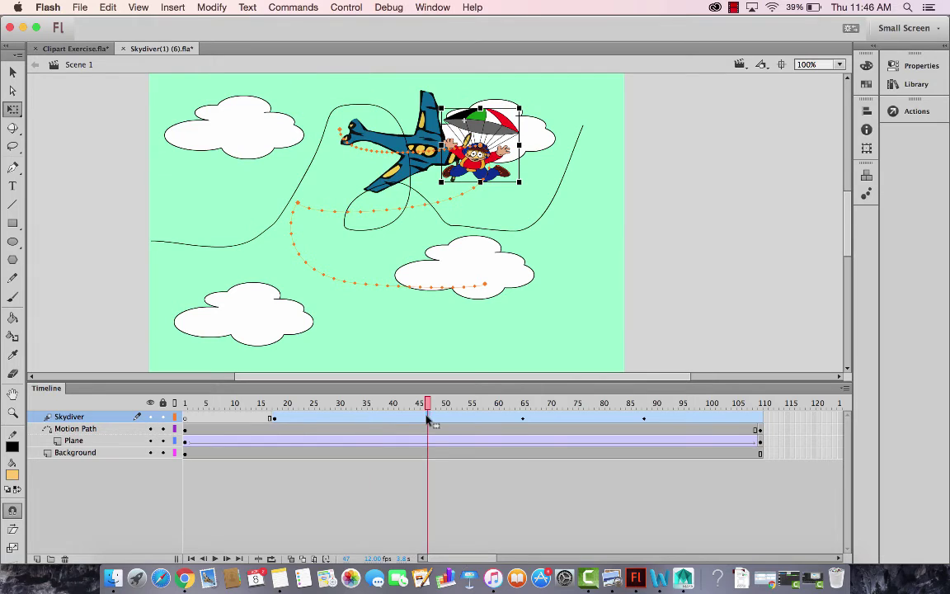
{"action": "left_click", "coordinate": [277, 420]}
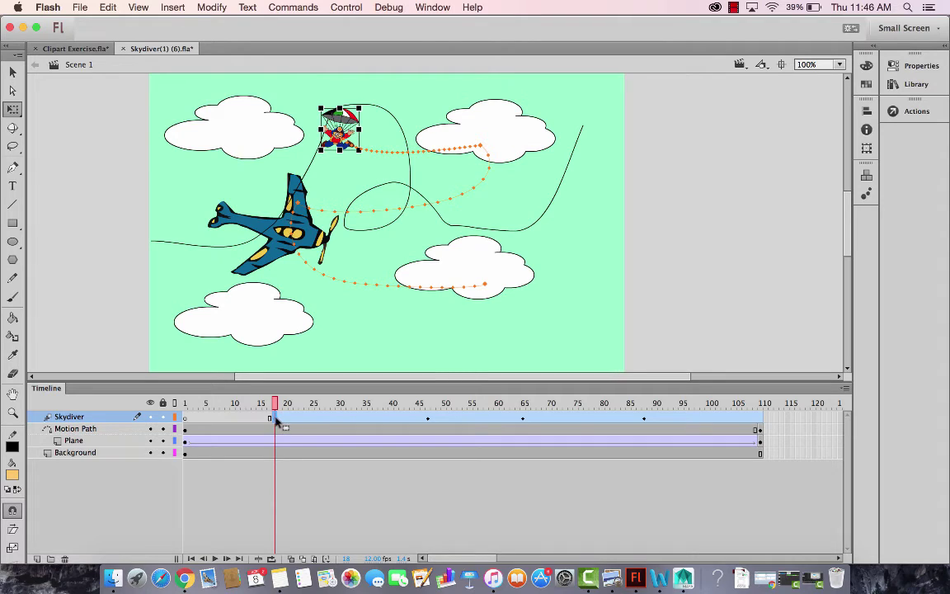
{"action": "left_click", "coordinate": [322, 420]}
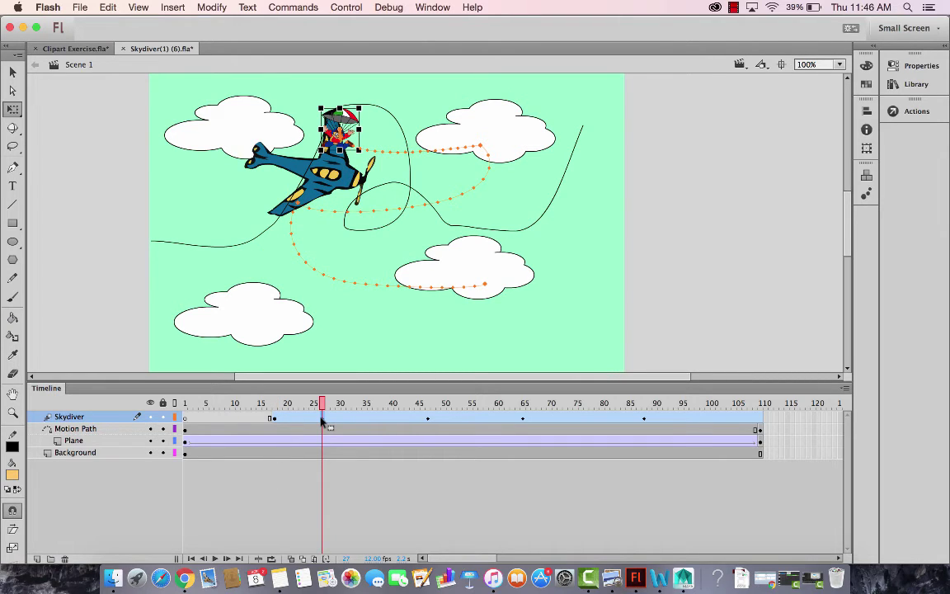
{"action": "left_click_drag", "start_coordinate": [302, 402], "coordinate": [278, 409]}
Move the skydiver tween's start keyframe from frame 18 to about frame 31.
{"action": "left_click", "coordinate": [283, 418]}
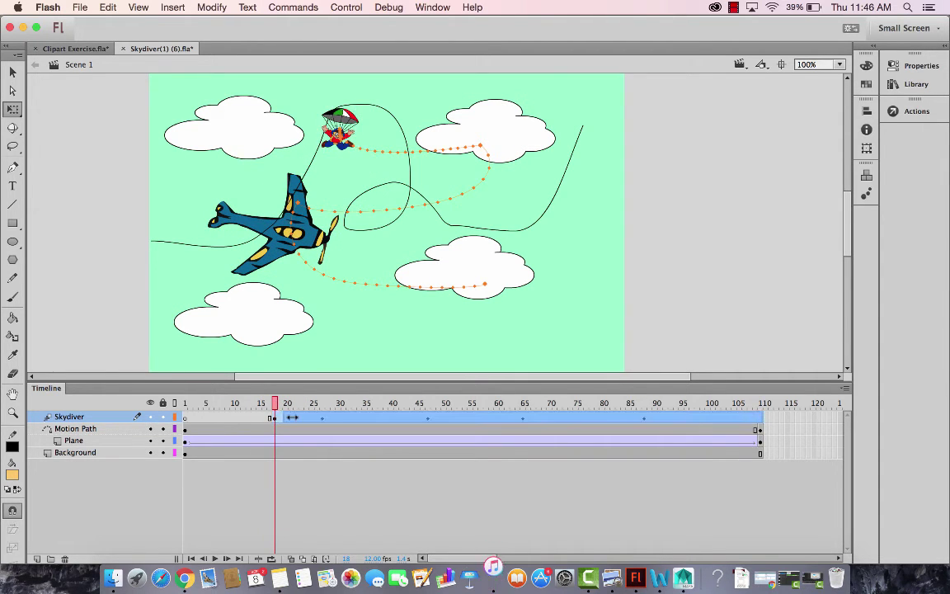
{"action": "left_click", "coordinate": [321, 416]}
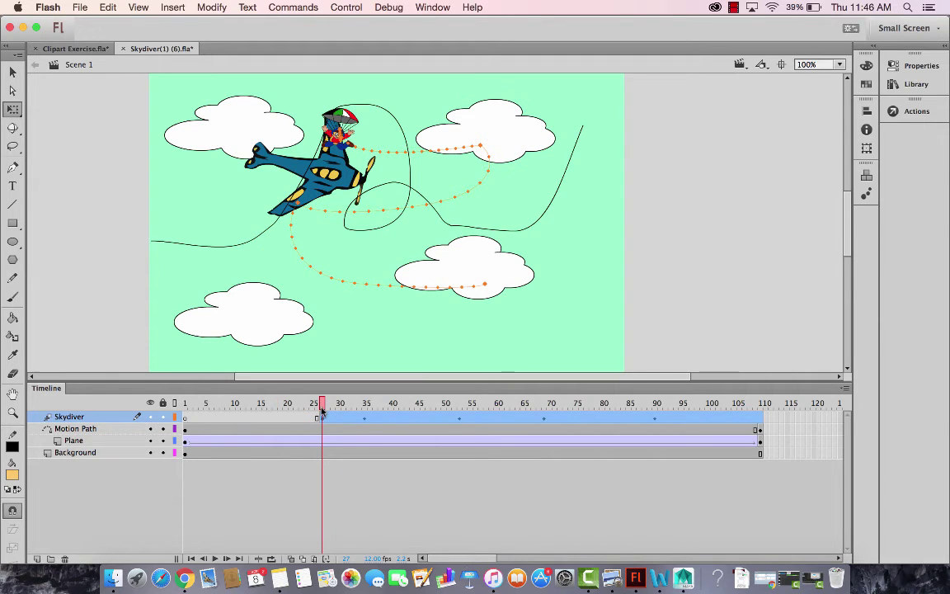
{"action": "left_click_drag", "start_coordinate": [321, 411], "coordinate": [391, 404]}
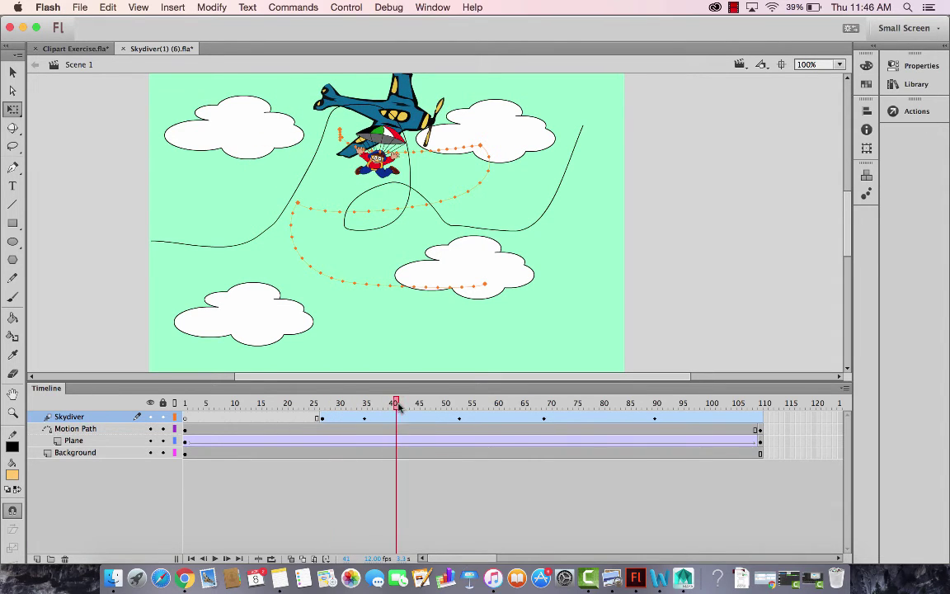
{"action": "left_click", "coordinate": [322, 419]}
{"action": "key", "text": "super+z"}
{"action": "key", "text": "super+y"}
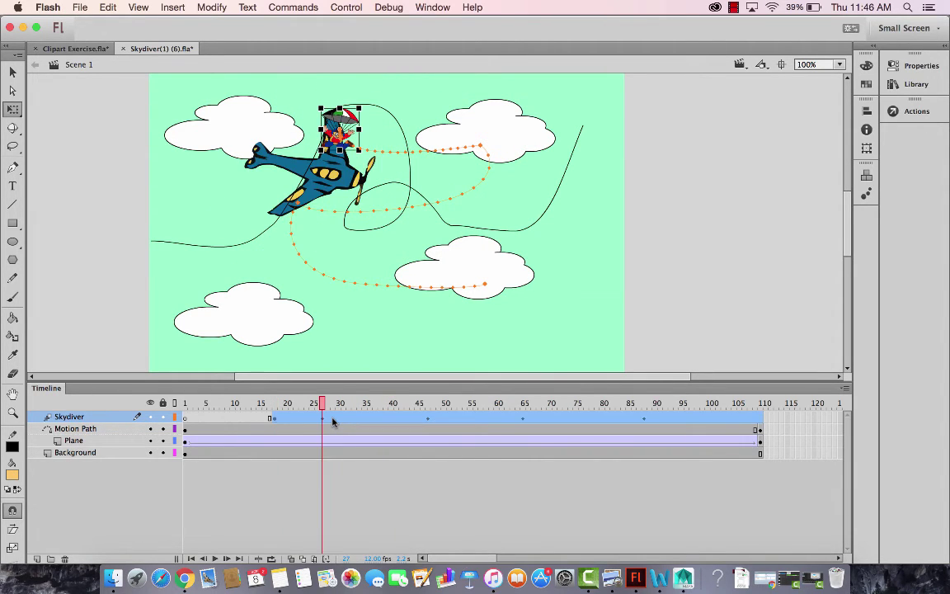
{"action": "key", "text": "super+z"}
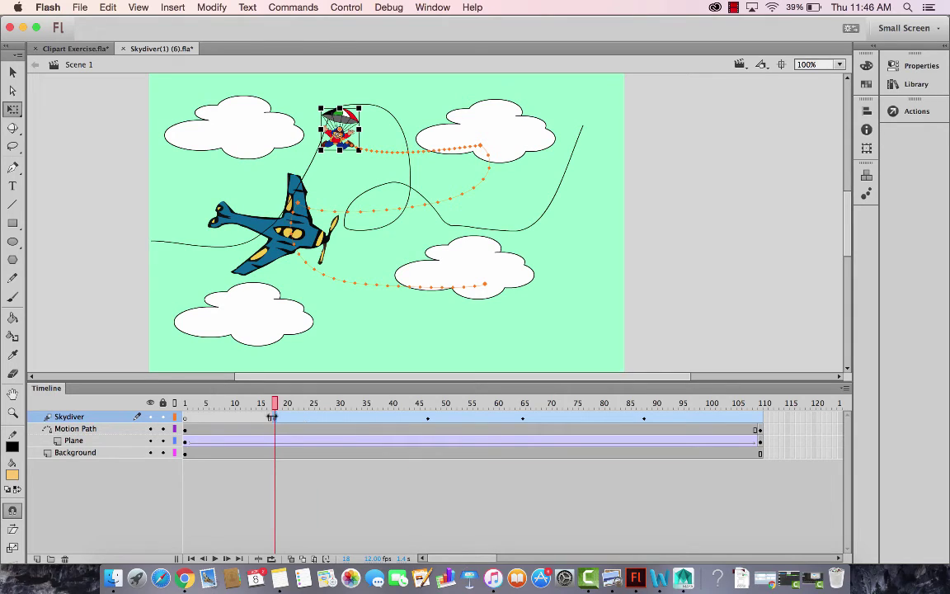
{"action": "left_click", "coordinate": [344, 420]}
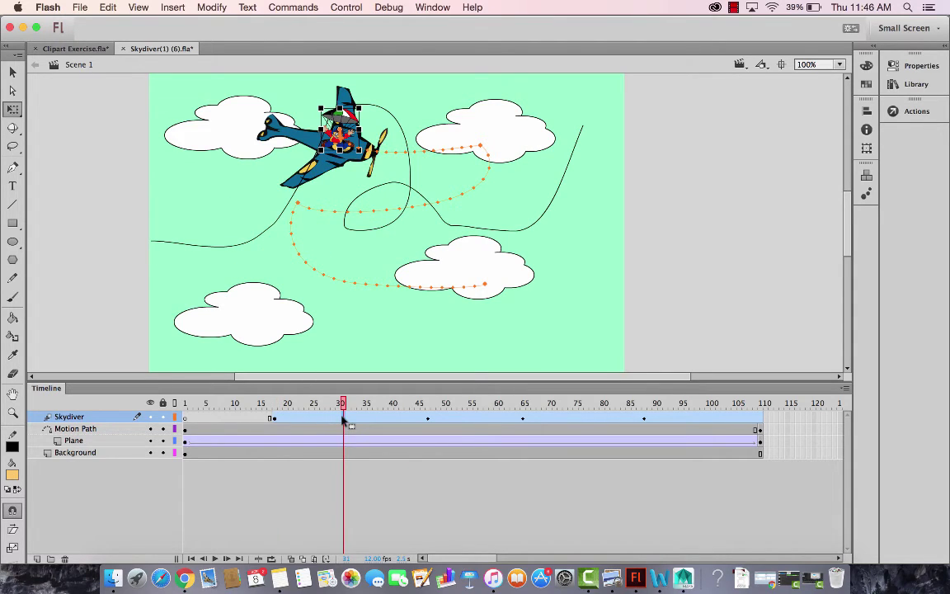
{"action": "left_click", "coordinate": [276, 419]}
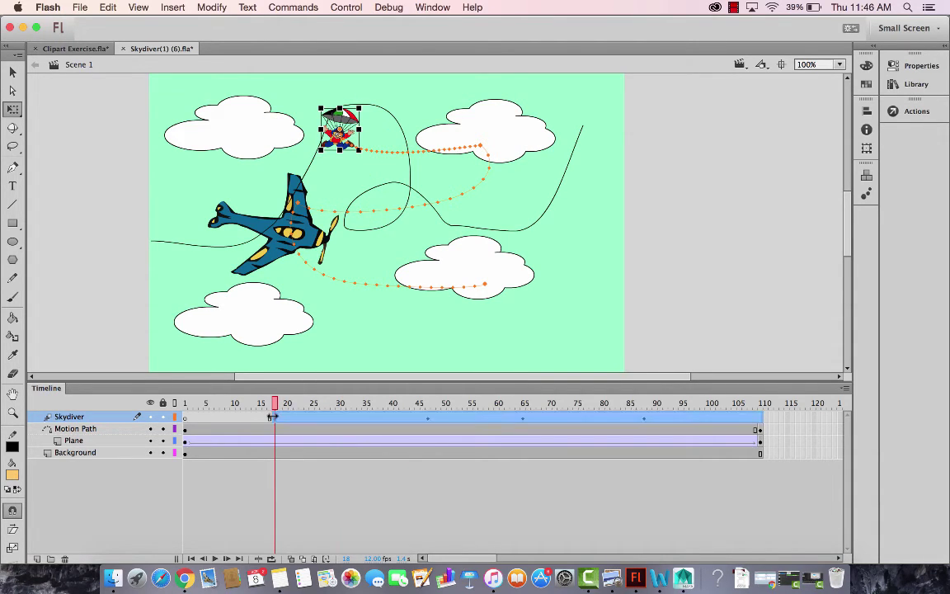
{"action": "left_click_drag", "start_coordinate": [272, 419], "coordinate": [596, 408]}
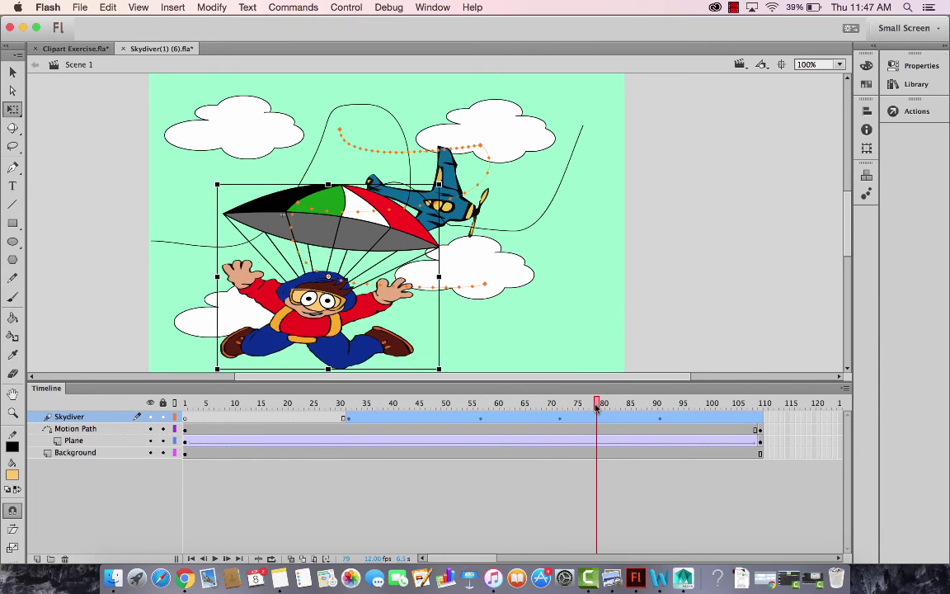
{"action": "key", "text": "super+Return"}
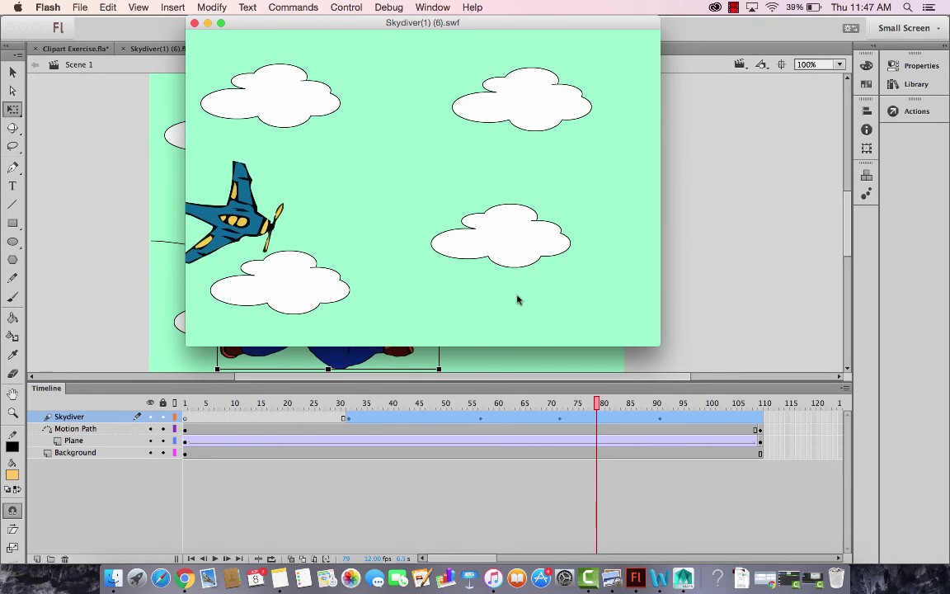
{"action": "left_click", "coordinate": [194, 23]}
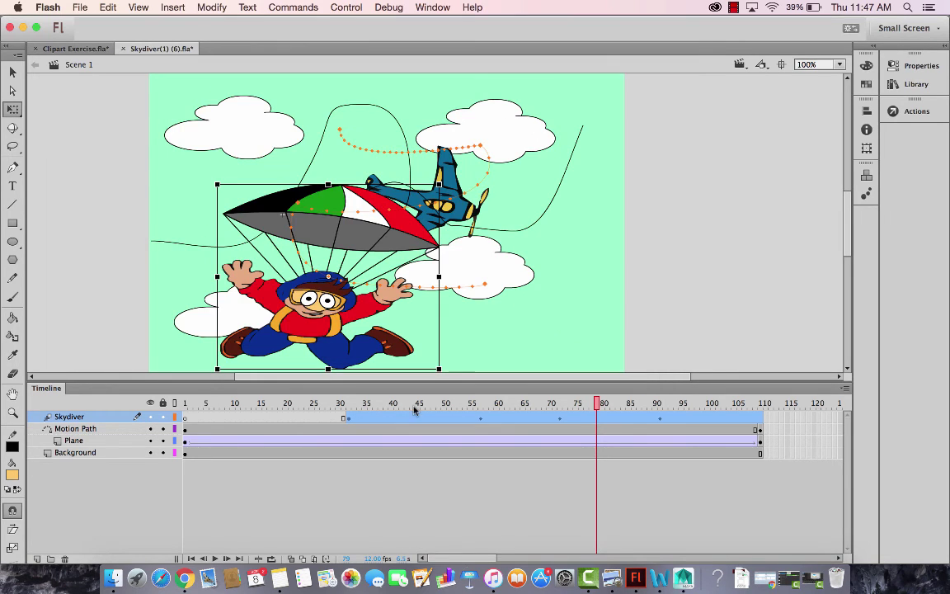
Open the Eyes symbol for editing from the Library, via the Skydiver symbol.
{"action": "left_click", "coordinate": [916, 85]}
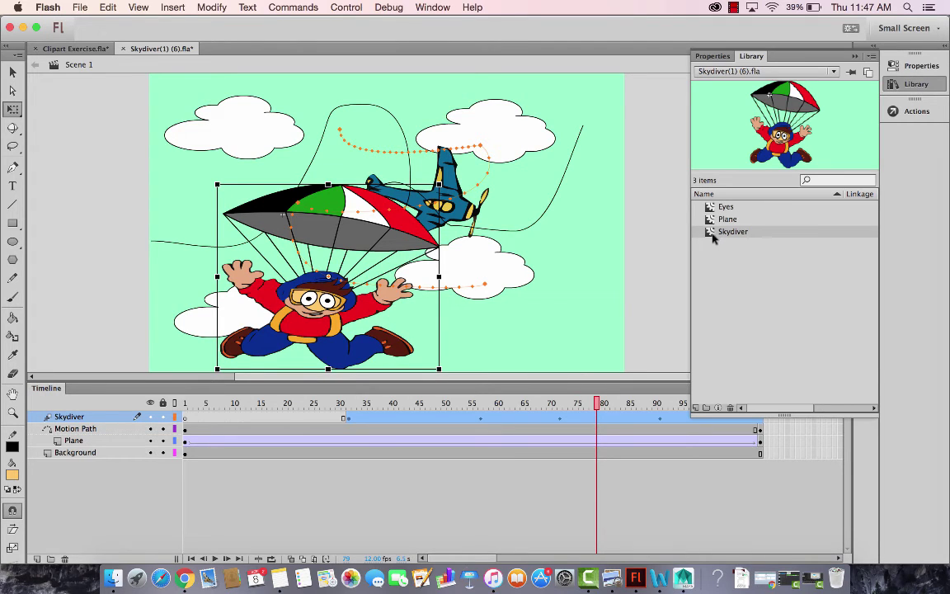
{"action": "double_click", "coordinate": [716, 232]}
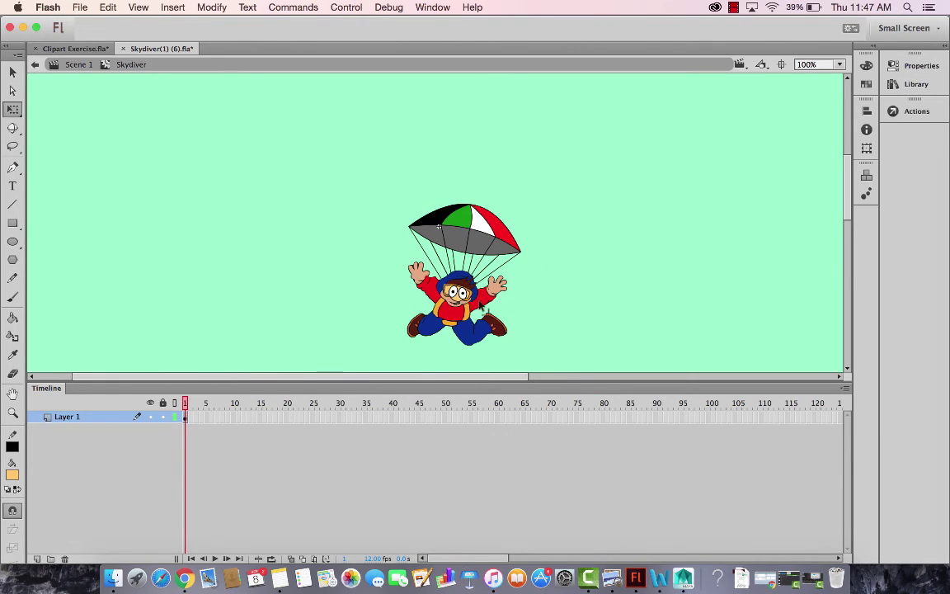
{"action": "left_click", "coordinate": [458, 292]}
{"action": "left_click", "coordinate": [890, 67]}
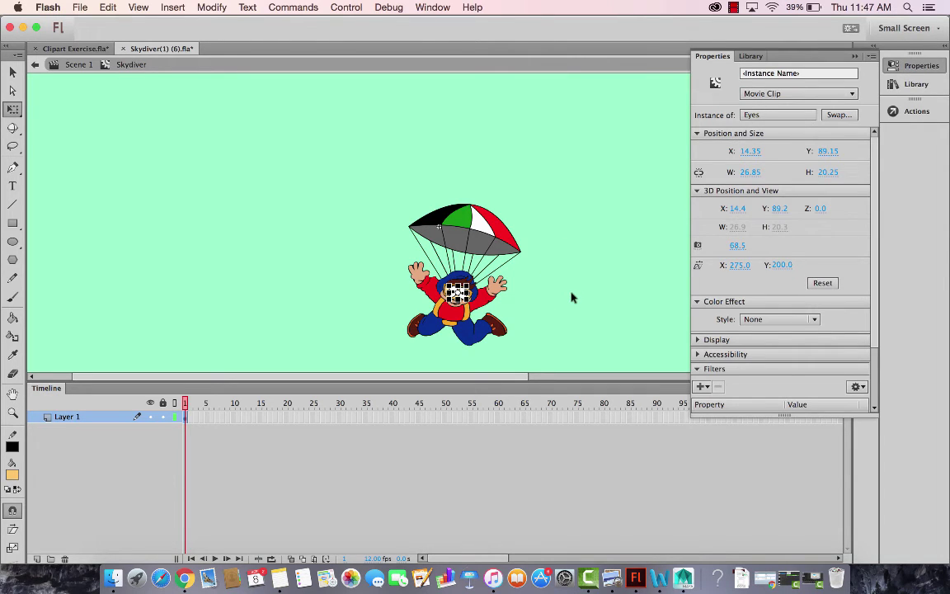
{"action": "left_click", "coordinate": [572, 297]}
{"action": "left_click", "coordinate": [908, 88]}
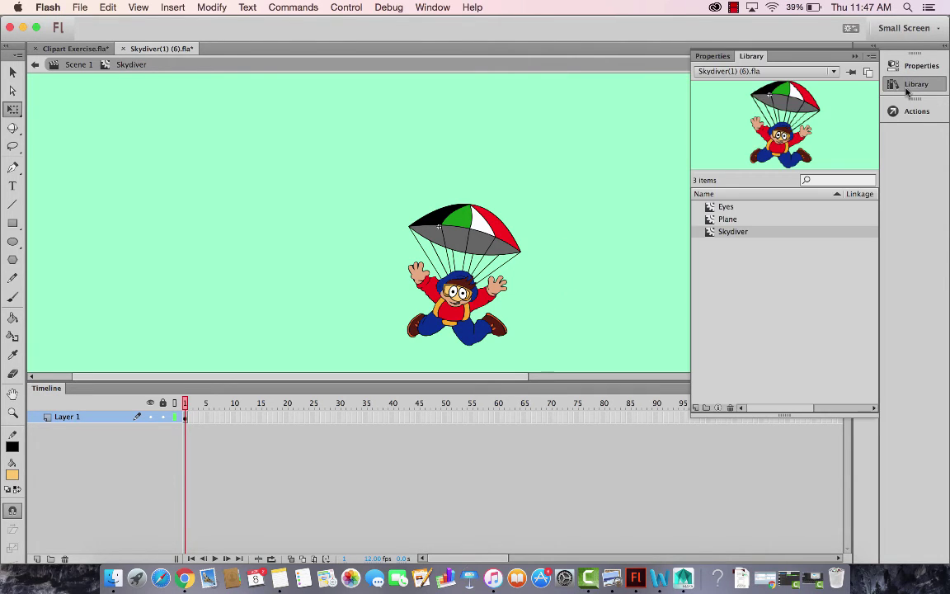
{"action": "double_click", "coordinate": [712, 209]}
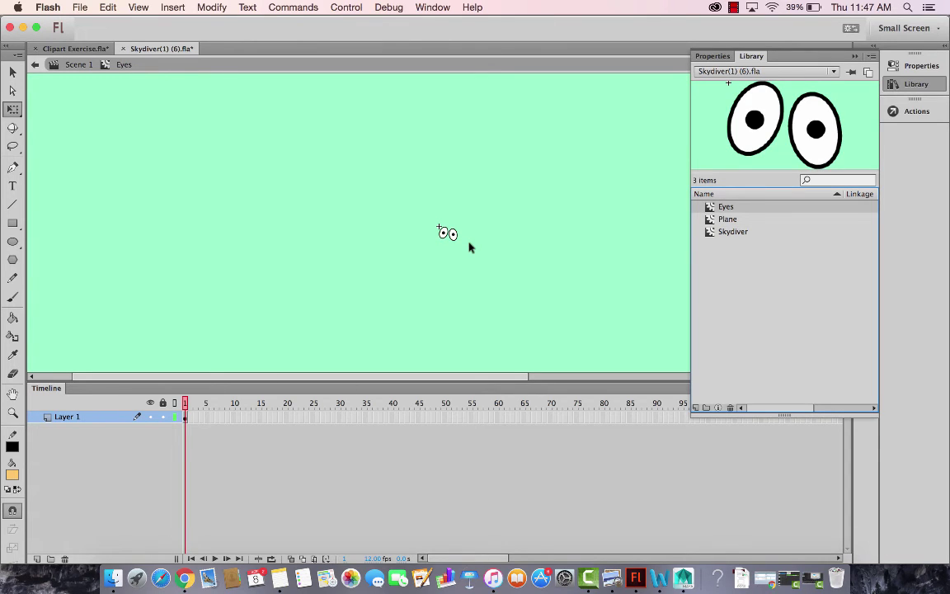
Zoom in on the eyes, draw a trial eyelid line, and undo it.
{"action": "key", "text": "super+equal"}
{"action": "key", "text": "super+equal"}
{"action": "key", "text": "super+equal"}
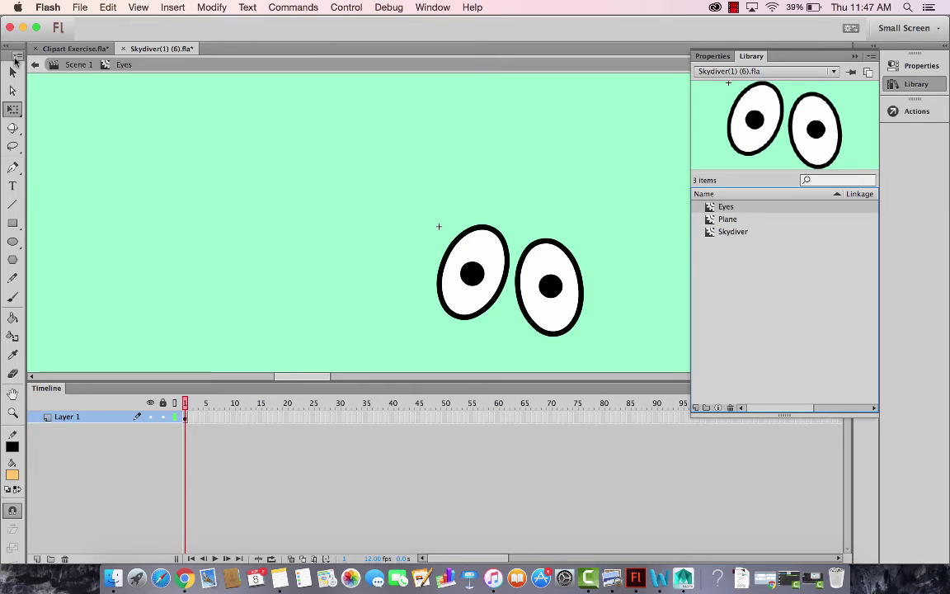
{"action": "left_click", "coordinate": [12, 205]}
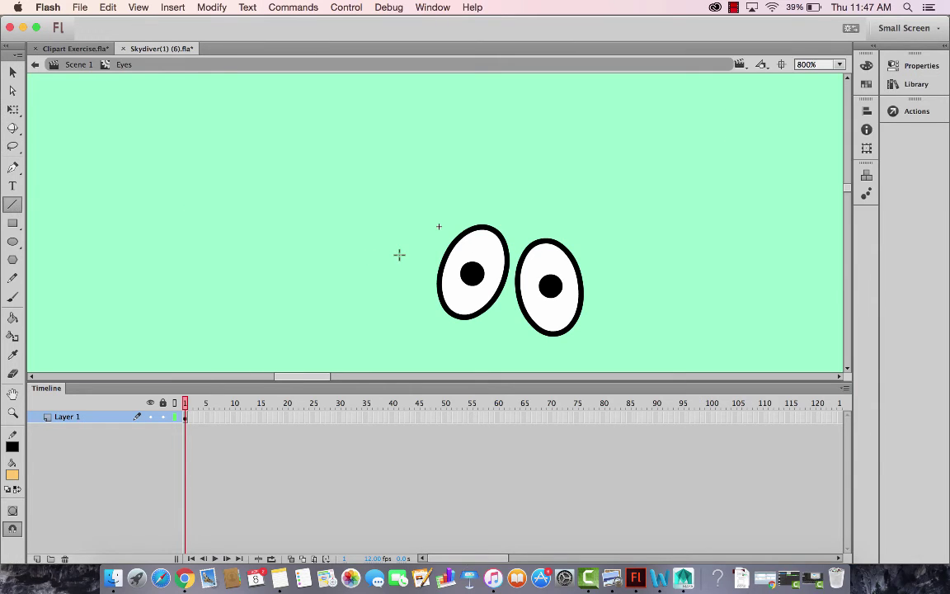
{"action": "left_click_drag", "start_coordinate": [449, 250], "coordinate": [506, 267]}
{"action": "key", "text": "super+z"}
Make frame 5 of the Eyes symbol a keyframe copying the eyes, removing the stray blank frames.
{"action": "right_click", "coordinate": [209, 418]}
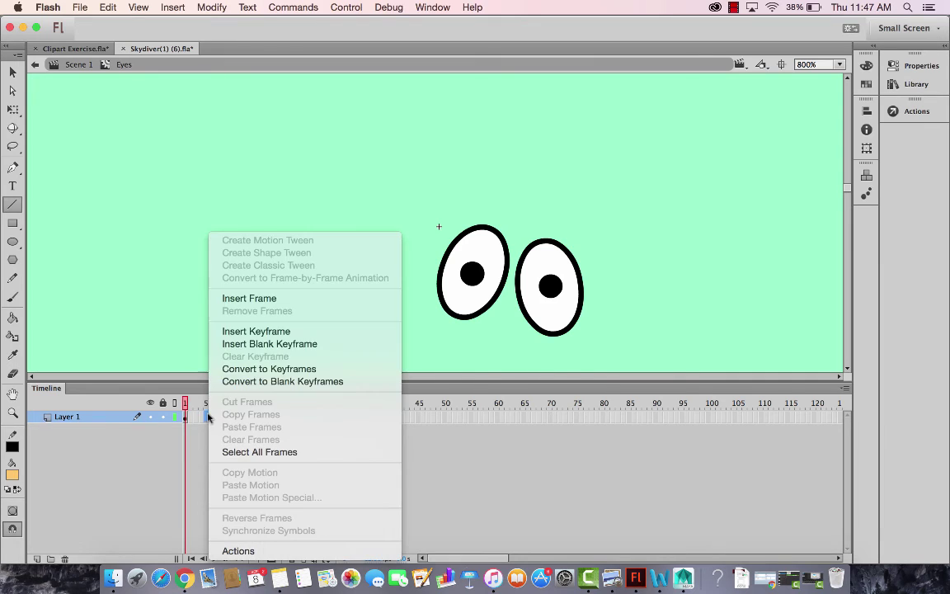
{"action": "left_click", "coordinate": [251, 343]}
{"action": "mouse_move", "coordinate": [206, 406]}
{"action": "left_mouse_down"}
{"action": "mouse_move", "coordinate": [186, 408]}
{"action": "mouse_move", "coordinate": [206, 407]}
{"action": "left_mouse_up"}
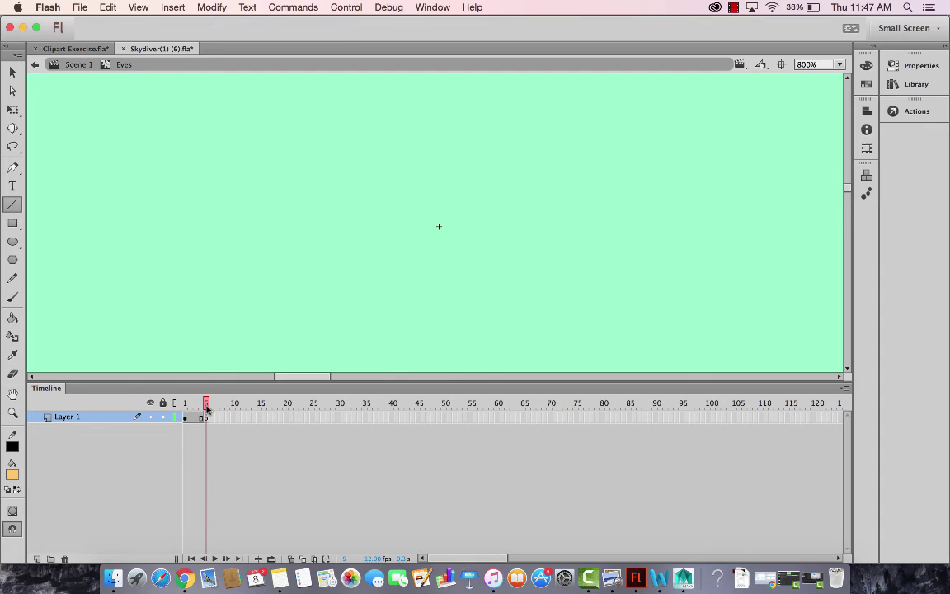
{"action": "right_click", "coordinate": [207, 420]}
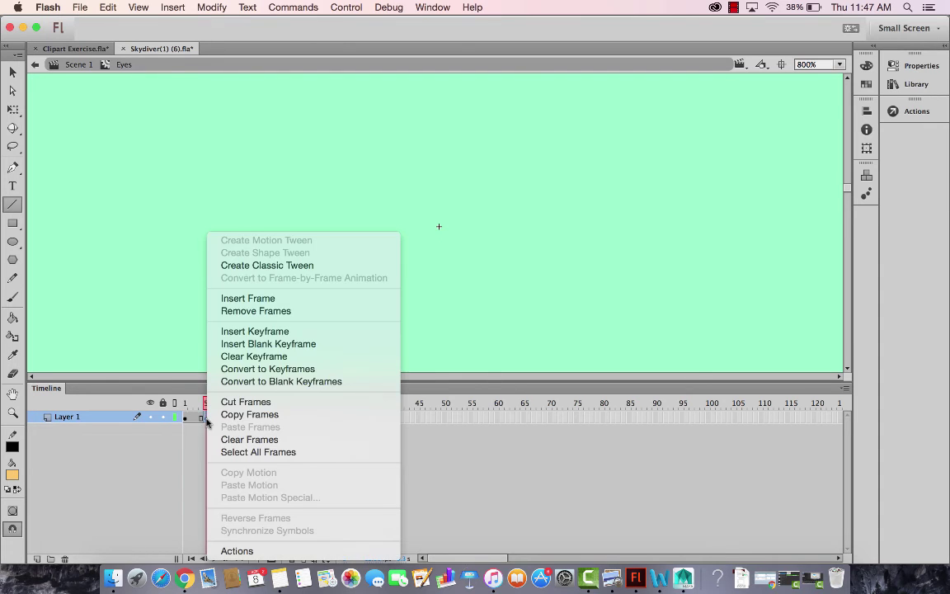
{"action": "left_click", "coordinate": [261, 332]}
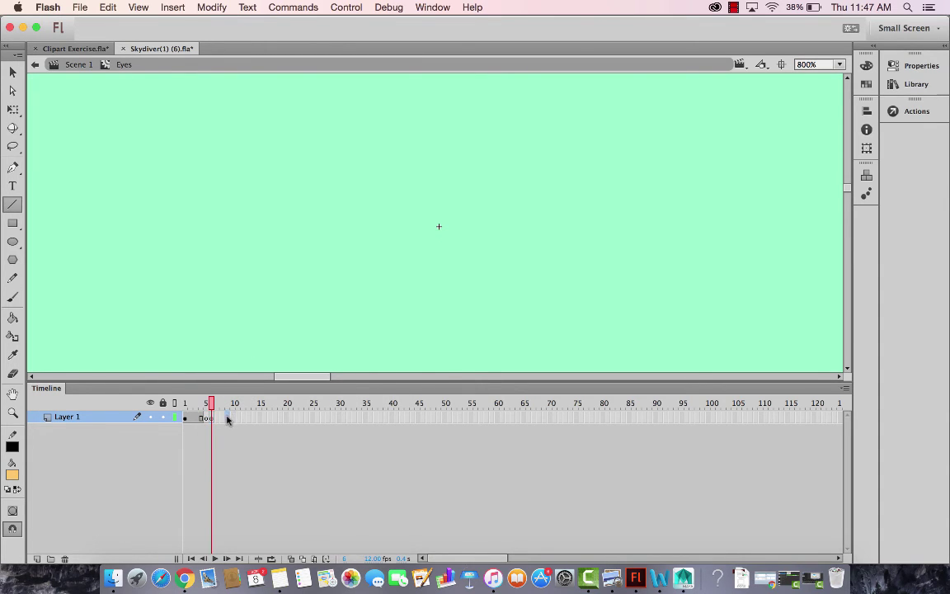
{"action": "right_click", "coordinate": [206, 420]}
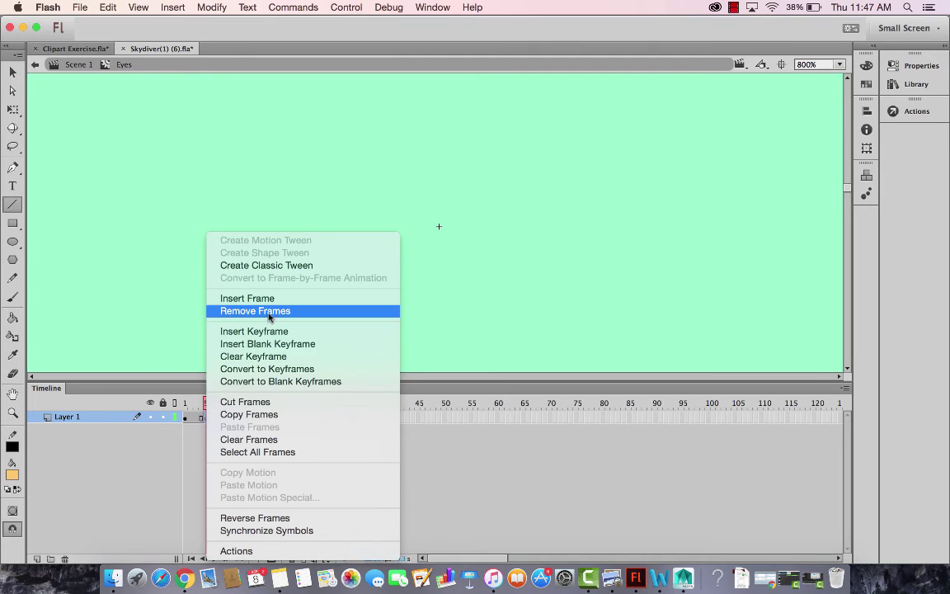
{"action": "left_click", "coordinate": [269, 318]}
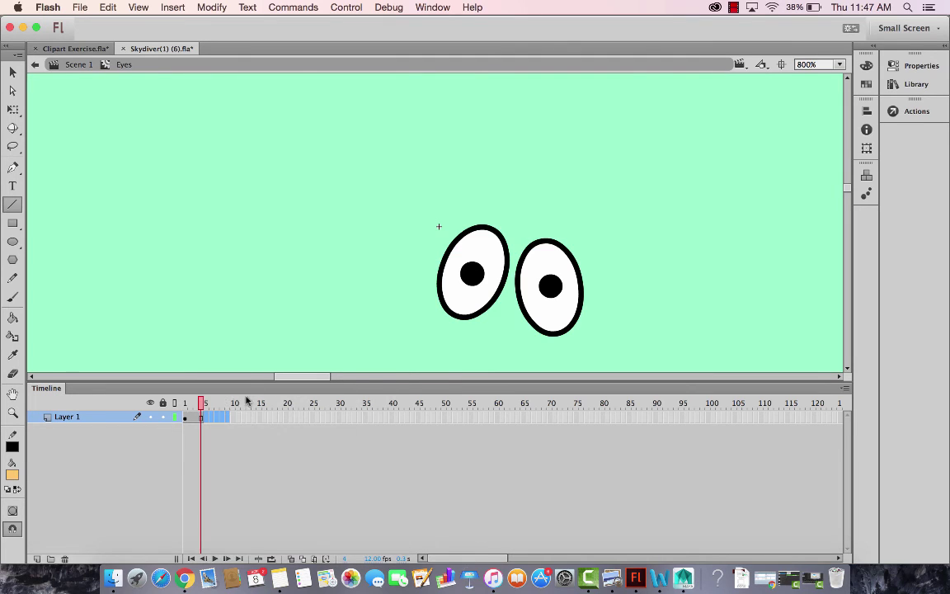
{"action": "right_click", "coordinate": [206, 420]}
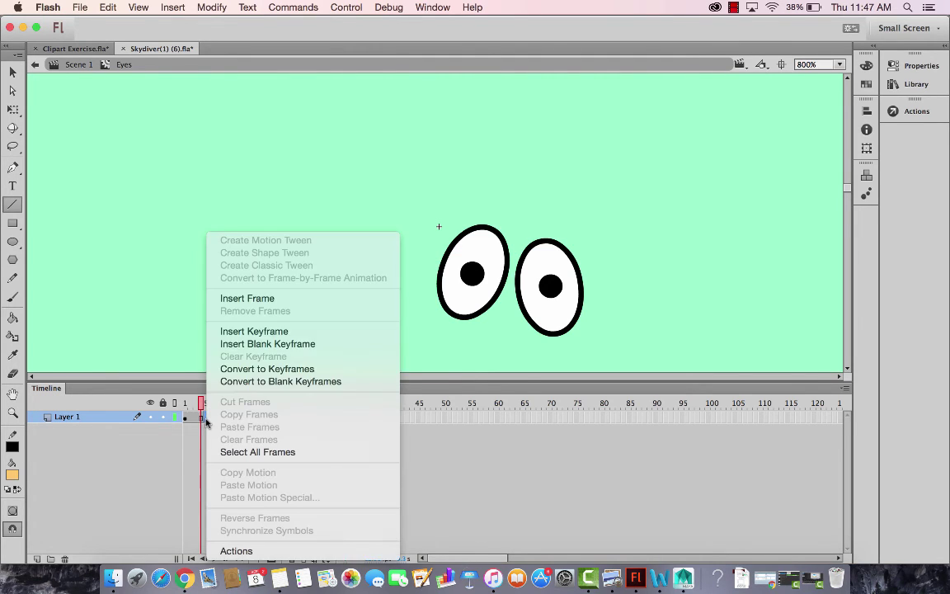
{"action": "left_click", "coordinate": [261, 333]}
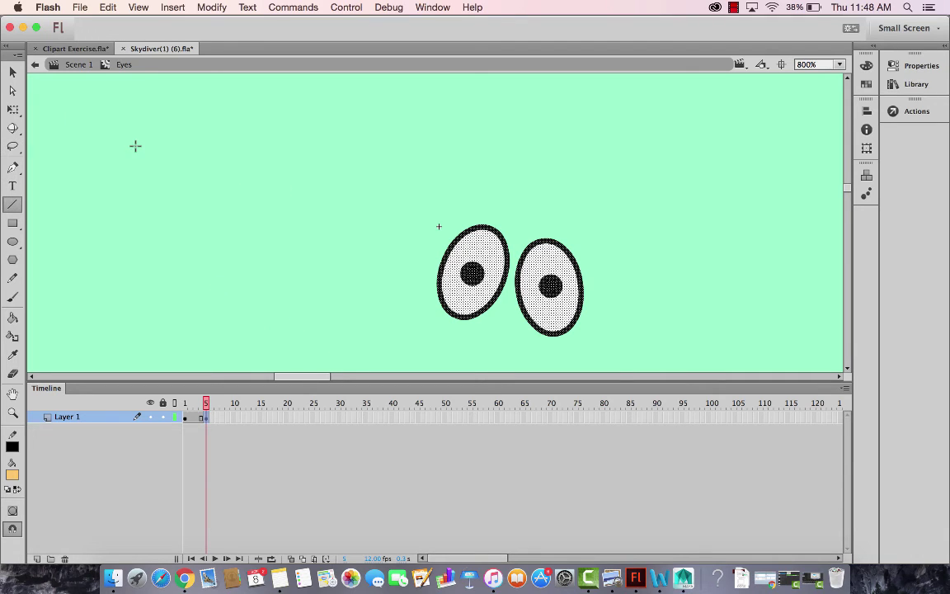
Draw trial eyelid lines across the tops and bottoms of both eyes.
{"action": "key", "text": "comma"}
{"action": "left_click", "coordinate": [13, 72]}
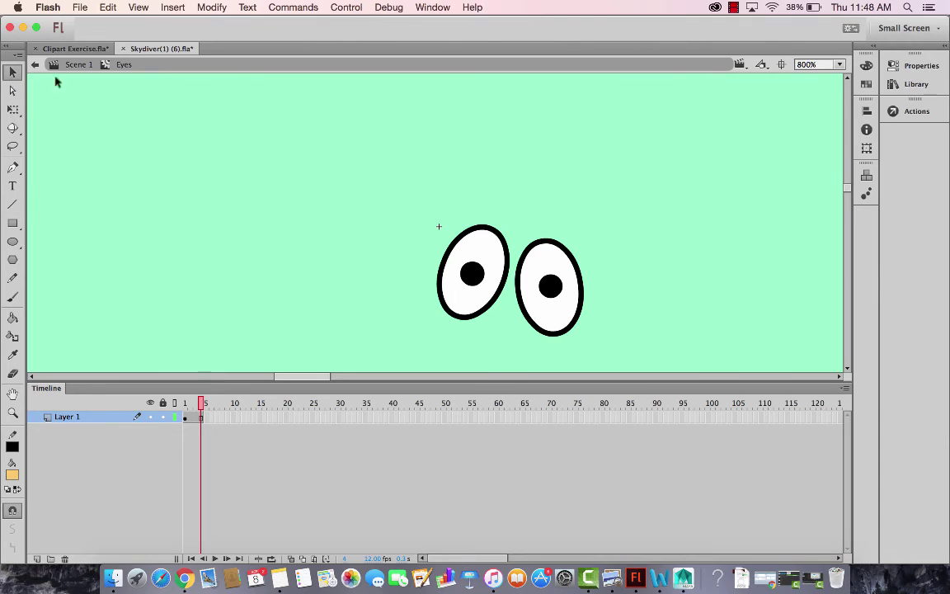
{"action": "left_click", "coordinate": [13, 204]}
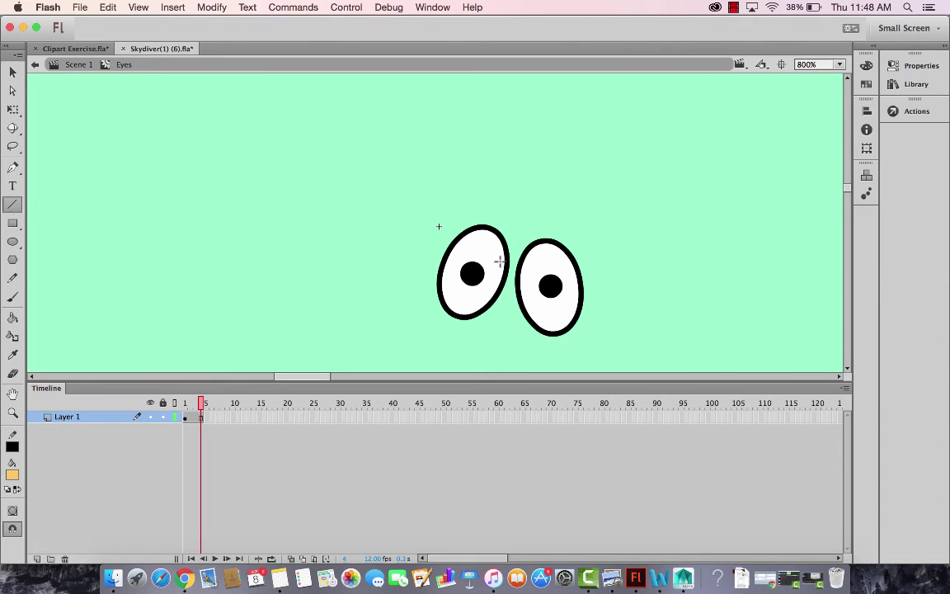
{"action": "left_click_drag", "start_coordinate": [454, 245], "coordinate": [506, 267]}
{"action": "left_click_drag", "start_coordinate": [441, 275], "coordinate": [492, 300]}
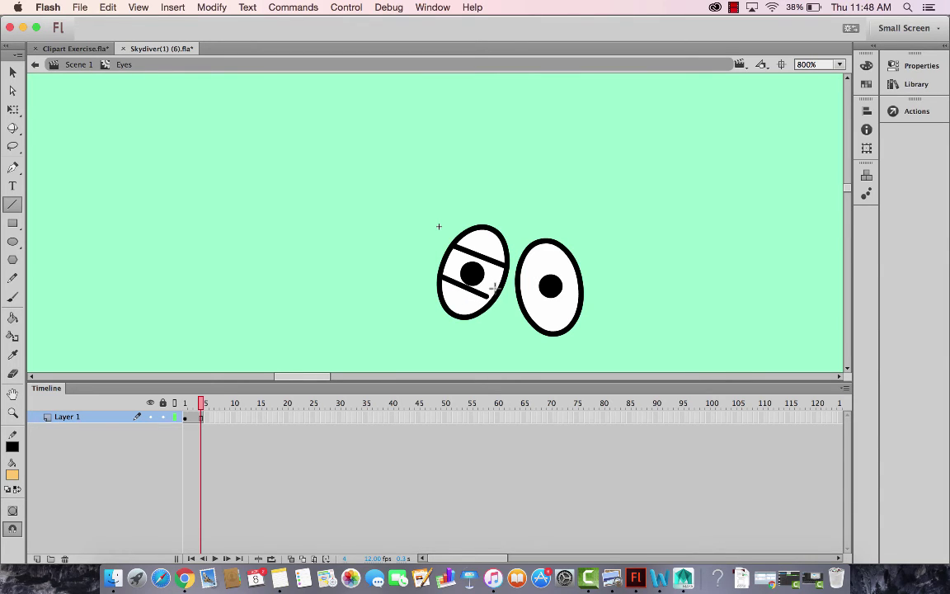
{"action": "key", "text": "super+z"}
{"action": "mouse_move", "coordinate": [442, 274]}
{"action": "left_mouse_down"}
{"action": "mouse_move", "coordinate": [492, 301]}
{"action": "mouse_move", "coordinate": [574, 264]}
{"action": "left_mouse_up"}
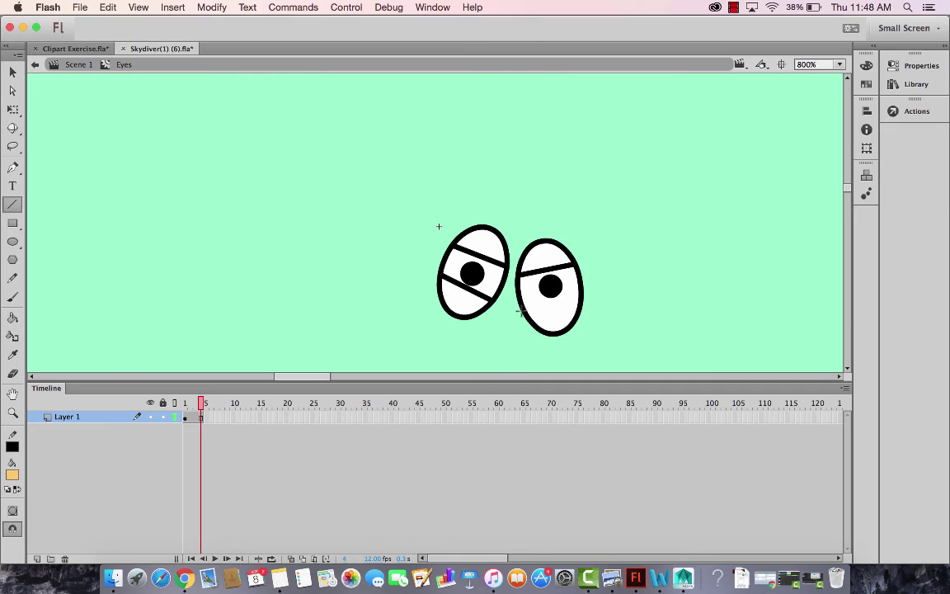
{"action": "left_click_drag", "start_coordinate": [542, 308], "coordinate": [581, 297]}
Fill the four lid areas orange, then undo the fills and lid lines.
{"action": "left_click", "coordinate": [13, 319]}
{"action": "left_click", "coordinate": [908, 66]}
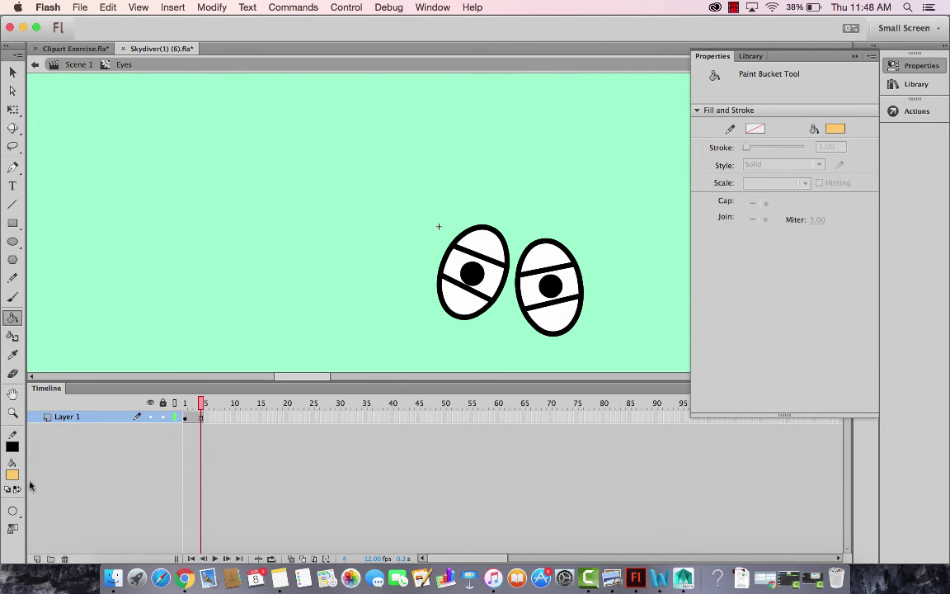
{"action": "left_click", "coordinate": [482, 244]}
{"action": "left_click", "coordinate": [553, 261]}
{"action": "left_click", "coordinate": [558, 322]}
{"action": "left_click", "coordinate": [469, 307]}
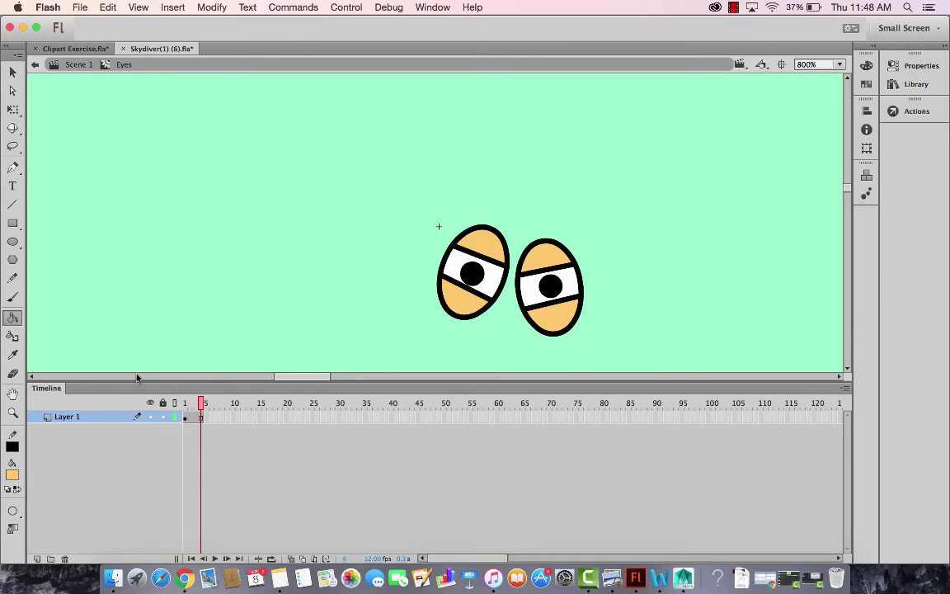
{"action": "key", "text": "ctrl+z"}
{"action": "key", "text": "ctrl+z"}
{"action": "key", "text": "ctrl+z"}
{"action": "key", "text": "ctrl+z"}
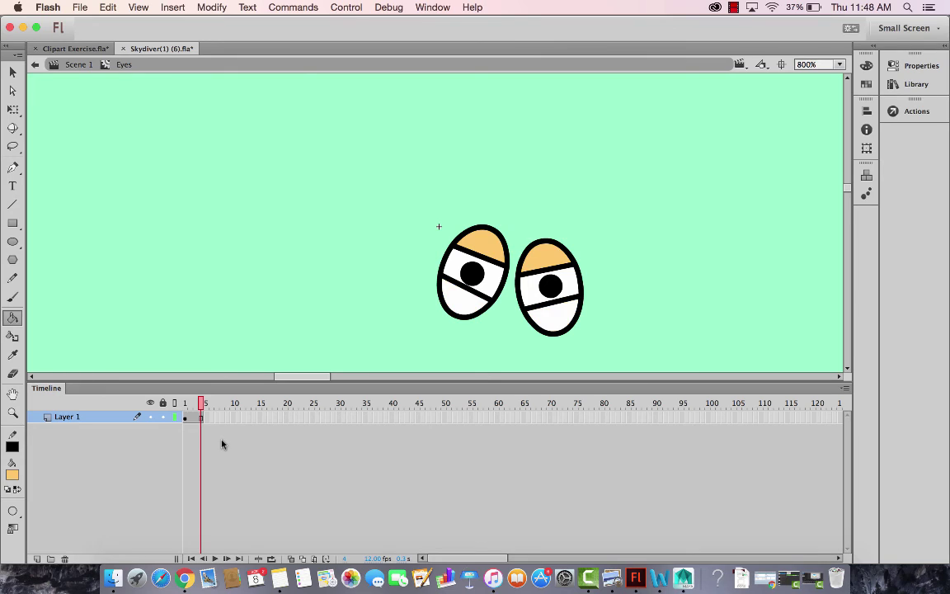
{"action": "key", "text": "ctrl+z"}
{"action": "key", "text": "ctrl+z"}
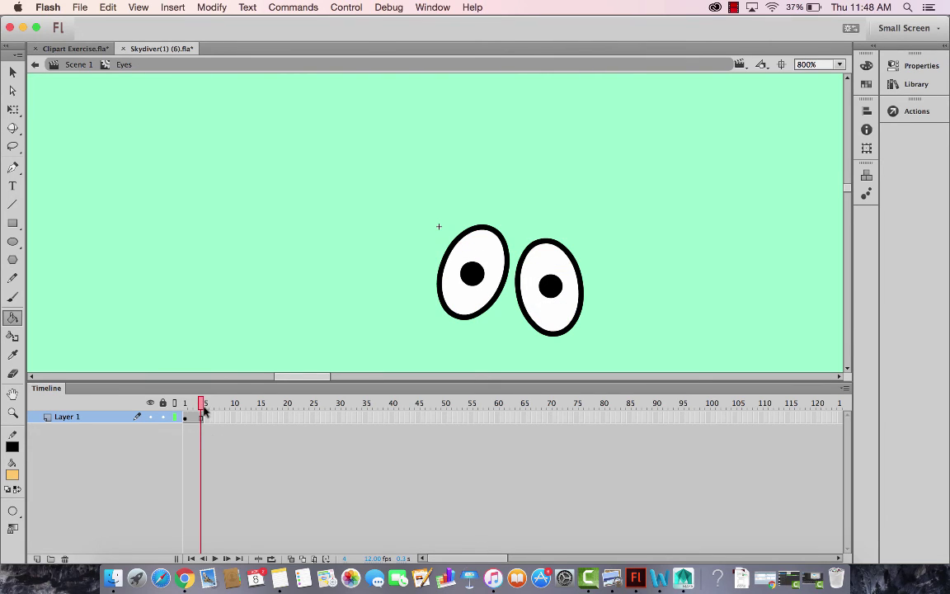
Insert a keyframe at frame 5 of the Eyes symbol and scrub frames 1–5 to compare.
{"action": "right_click", "coordinate": [206, 419]}
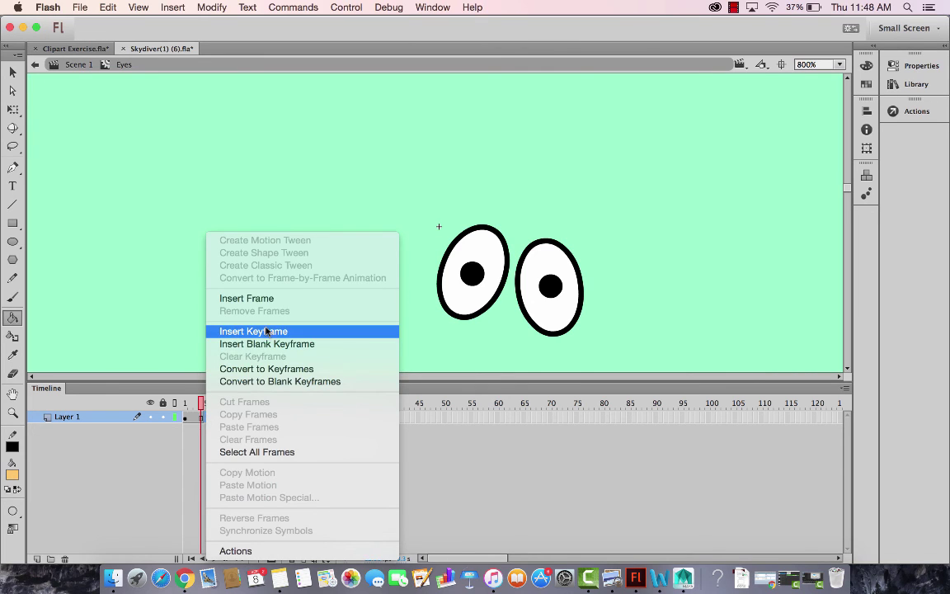
{"action": "left_click", "coordinate": [240, 299]}
{"action": "left_click", "coordinate": [348, 418]}
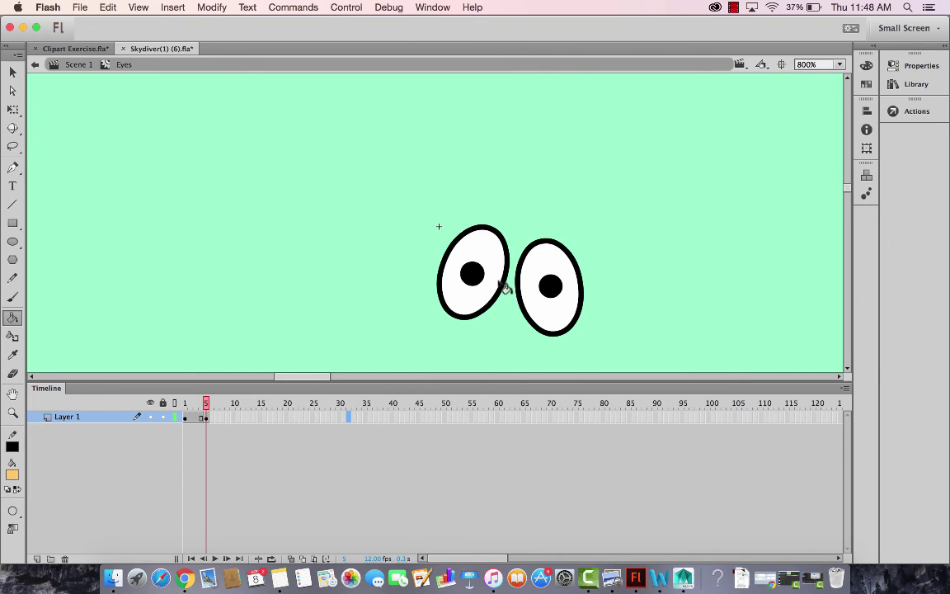
{"action": "left_click", "coordinate": [192, 418]}
{"action": "left_click", "coordinate": [186, 404]}
{"action": "left_click", "coordinate": [207, 404]}
{"action": "left_click_drag", "start_coordinate": [187, 411], "coordinate": [206, 412]}
{"action": "left_click", "coordinate": [207, 418]}
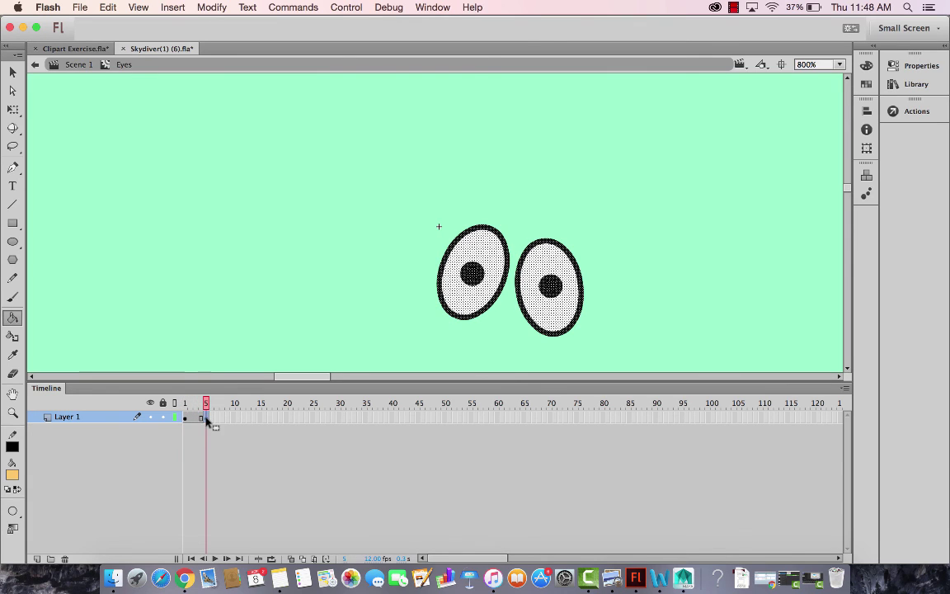
Draw upper and lower lid lines across both eyes with the Line tool.
{"action": "left_click", "coordinate": [14, 73]}
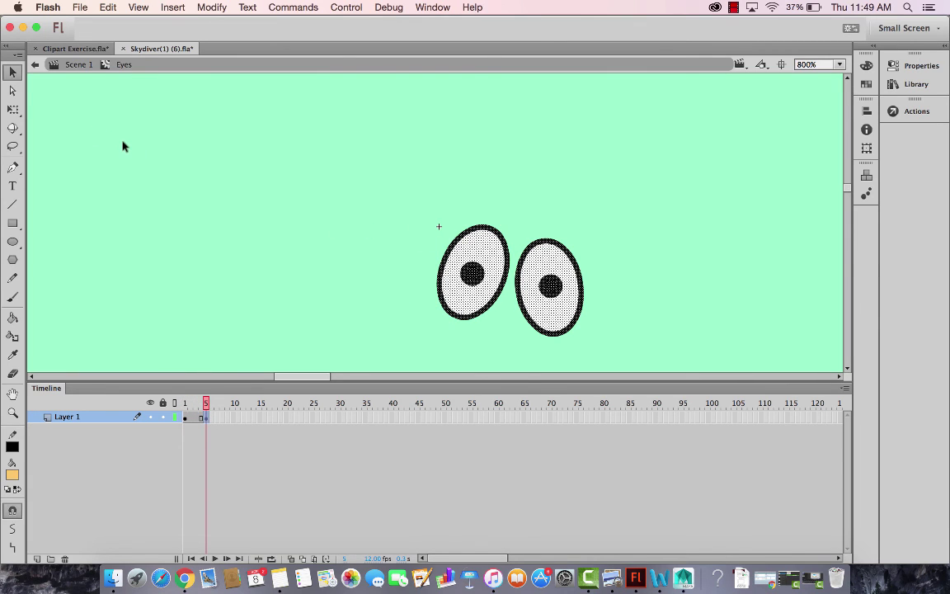
{"action": "left_click", "coordinate": [99, 144]}
{"action": "left_click", "coordinate": [12, 205]}
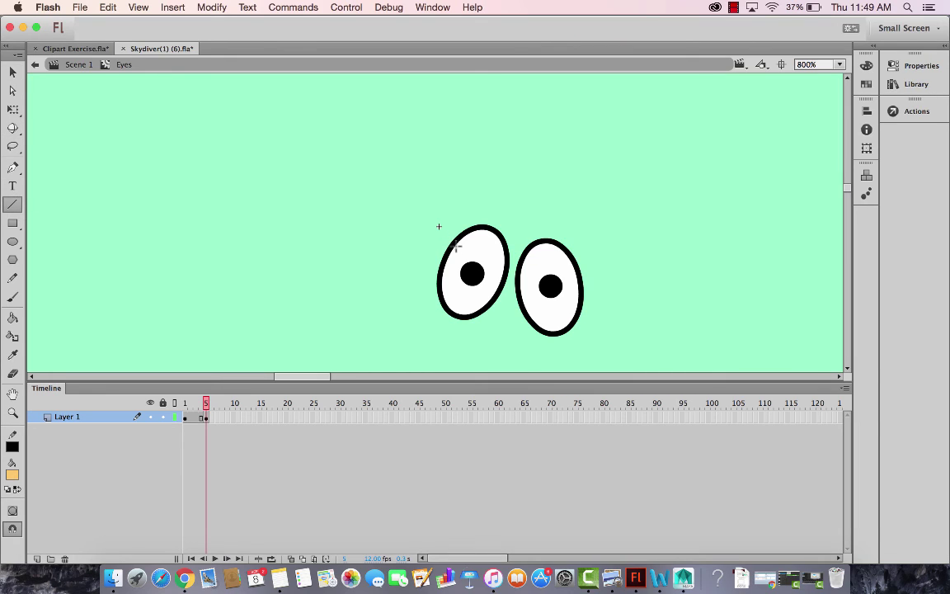
{"action": "left_click_drag", "start_coordinate": [455, 246], "coordinate": [506, 265]}
{"action": "mouse_move", "coordinate": [204, 410]}
{"action": "left_mouse_down"}
{"action": "mouse_move", "coordinate": [191, 412]}
{"action": "mouse_move", "coordinate": [207, 413]}
{"action": "left_mouse_up"}
{"action": "left_click_drag", "start_coordinate": [442, 274], "coordinate": [489, 302]}
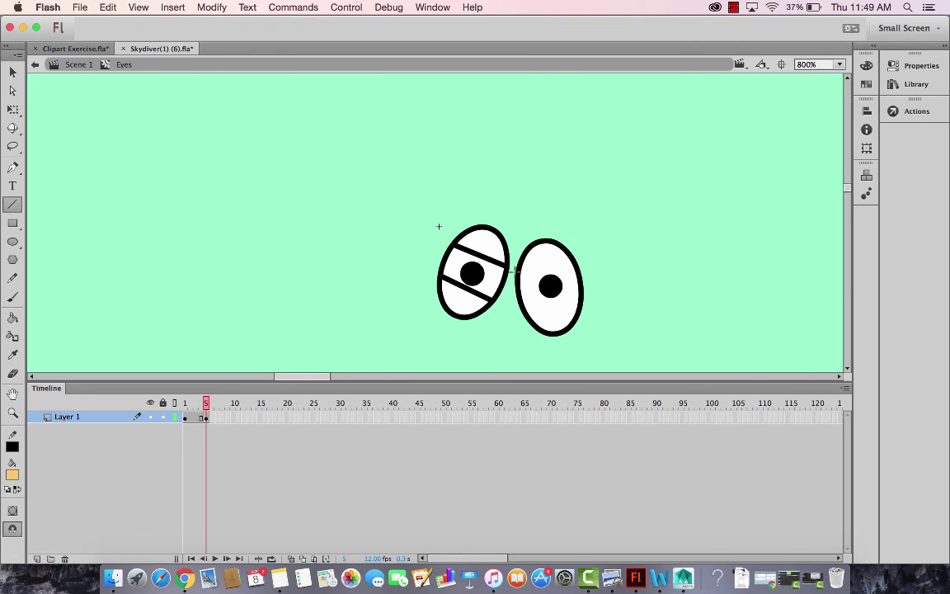
{"action": "left_click_drag", "start_coordinate": [518, 272], "coordinate": [575, 264]}
{"action": "left_click_drag", "start_coordinate": [524, 307], "coordinate": [582, 299]}
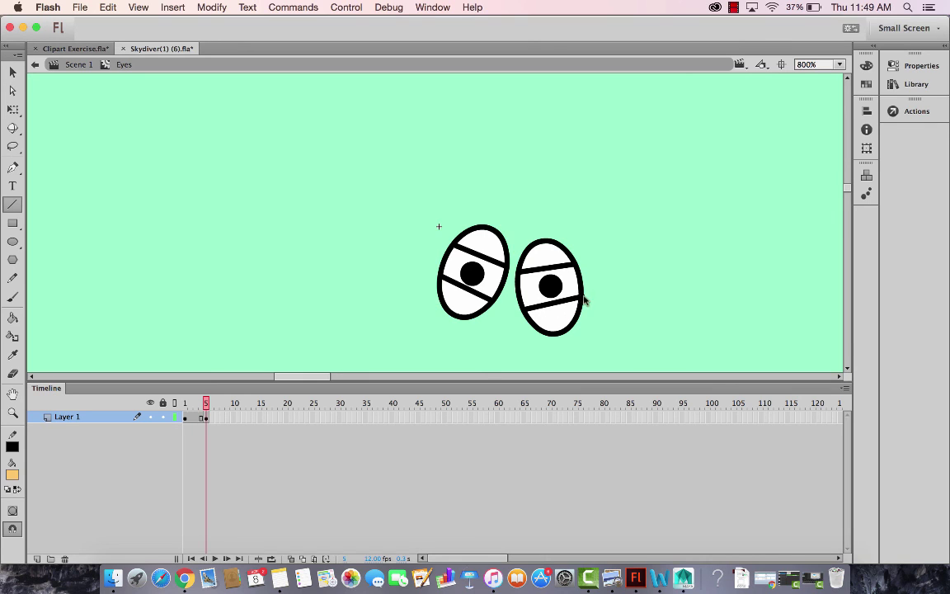
Fill the upper and lower lids of both eyes orange and play the blink.
{"action": "left_click", "coordinate": [12, 317]}
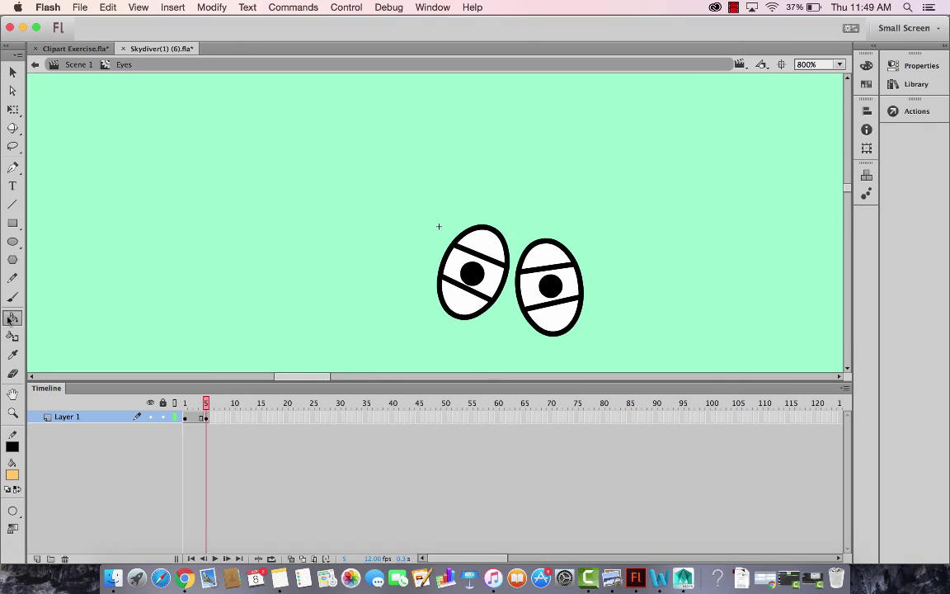
{"action": "left_click", "coordinate": [474, 307]}
{"action": "left_click", "coordinate": [546, 319]}
{"action": "left_click", "coordinate": [547, 262]}
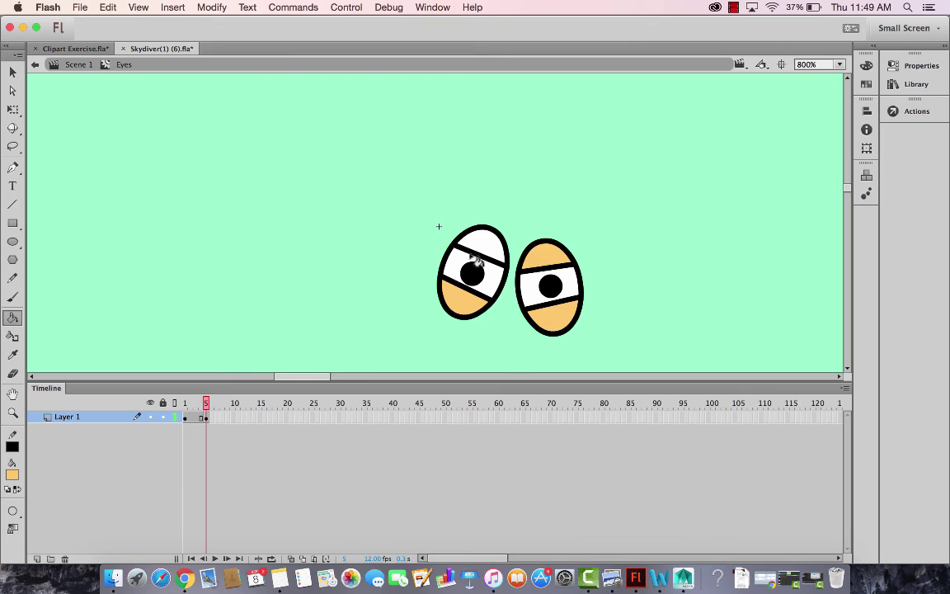
{"action": "left_click", "coordinate": [475, 250]}
{"action": "key", "text": "Return"}
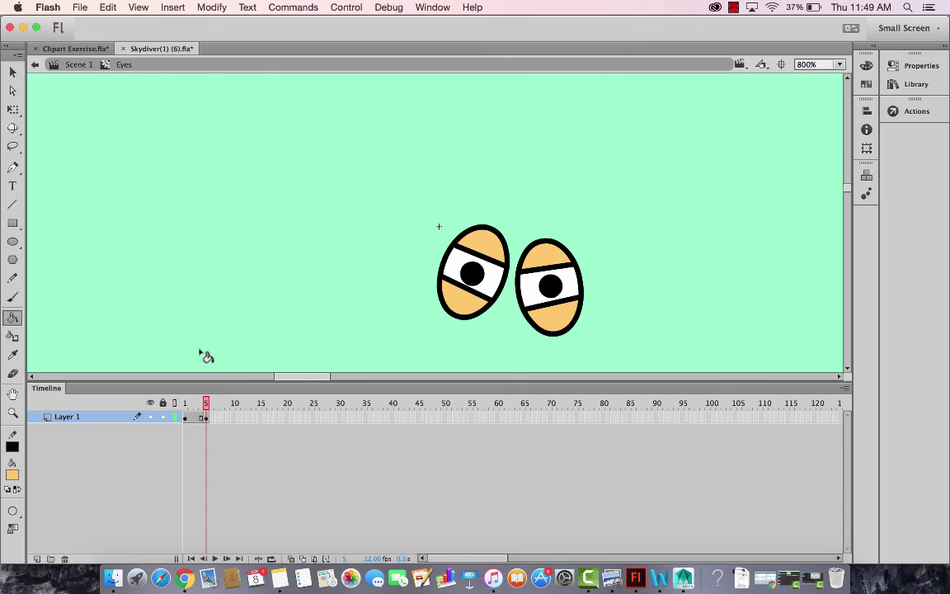
Insert a keyframe at frame 10 and delete the left eye's upper lid line and pupil.
{"action": "right_click", "coordinate": [235, 421]}
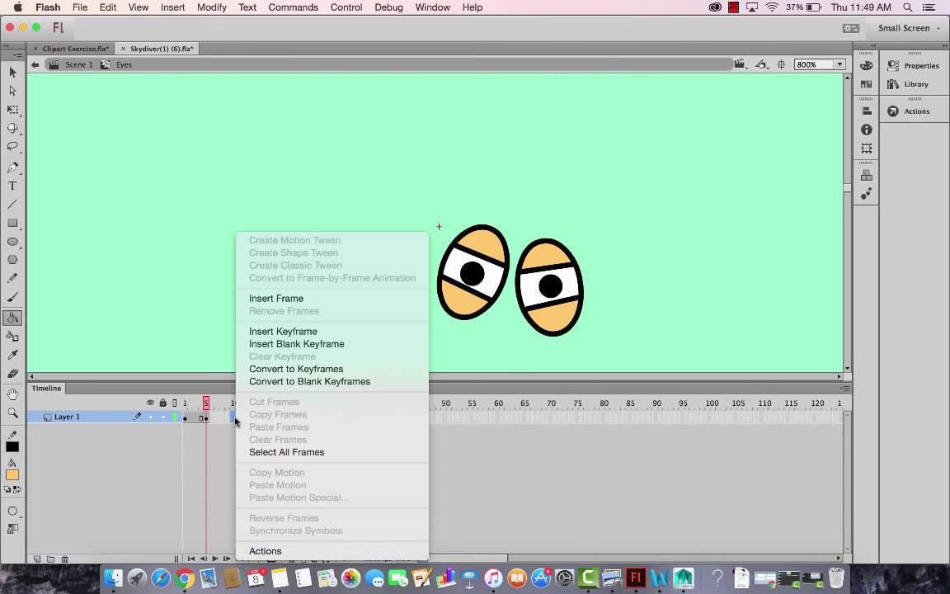
{"action": "left_click", "coordinate": [283, 331]}
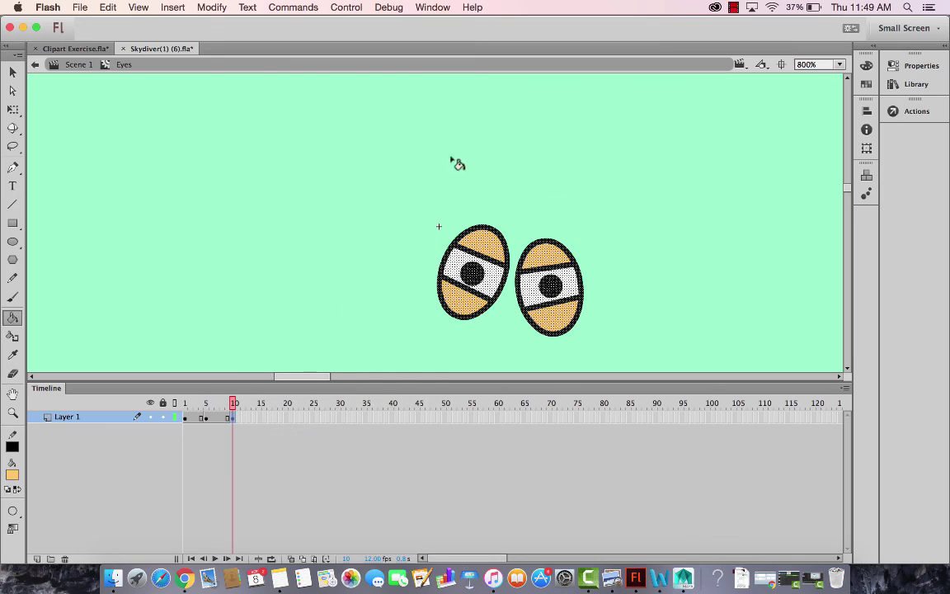
{"action": "left_click", "coordinate": [12, 73]}
{"action": "left_click", "coordinate": [264, 177]}
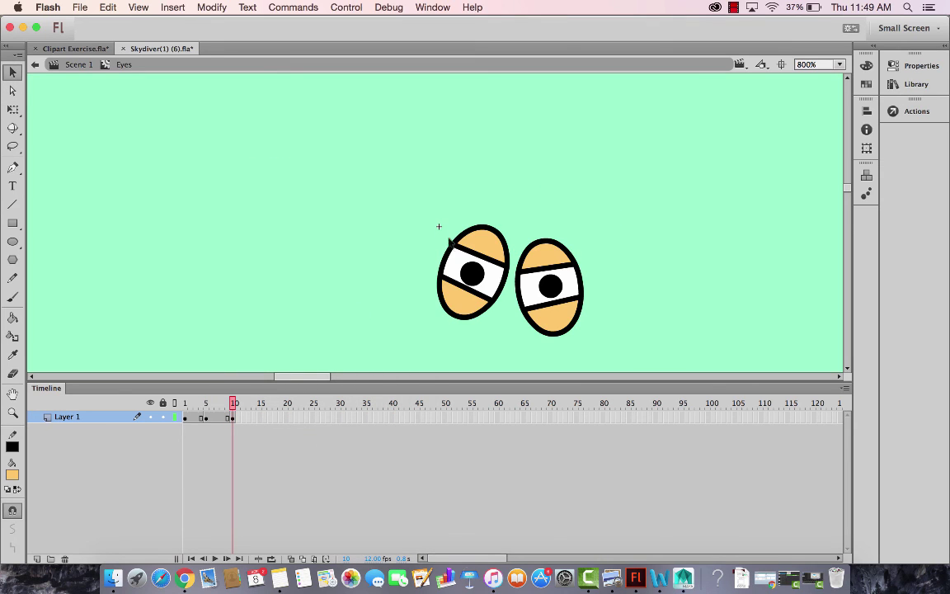
{"action": "left_click", "coordinate": [467, 252]}
{"action": "key", "text": "Delete"}
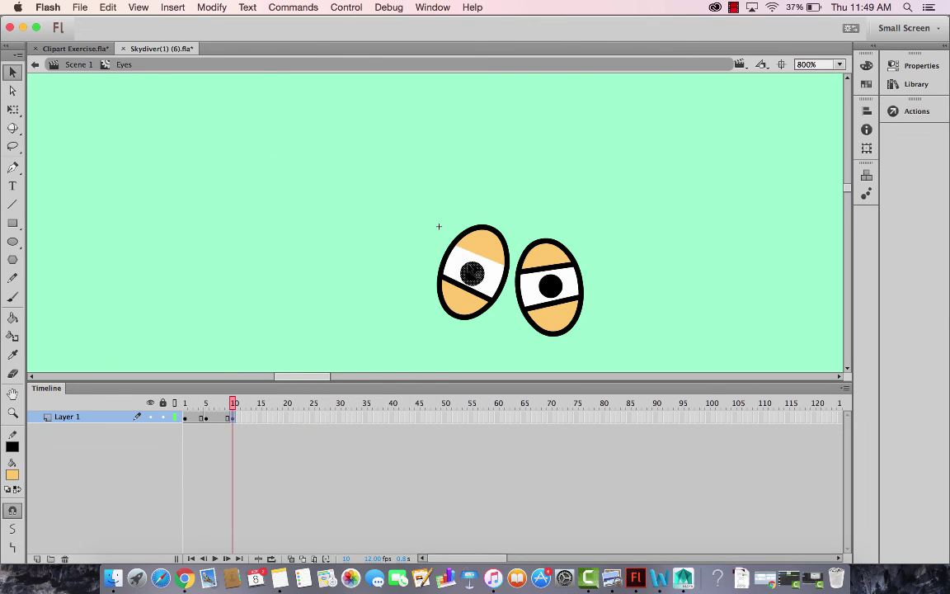
{"action": "left_click", "coordinate": [475, 277]}
{"action": "key", "text": "Delete"}
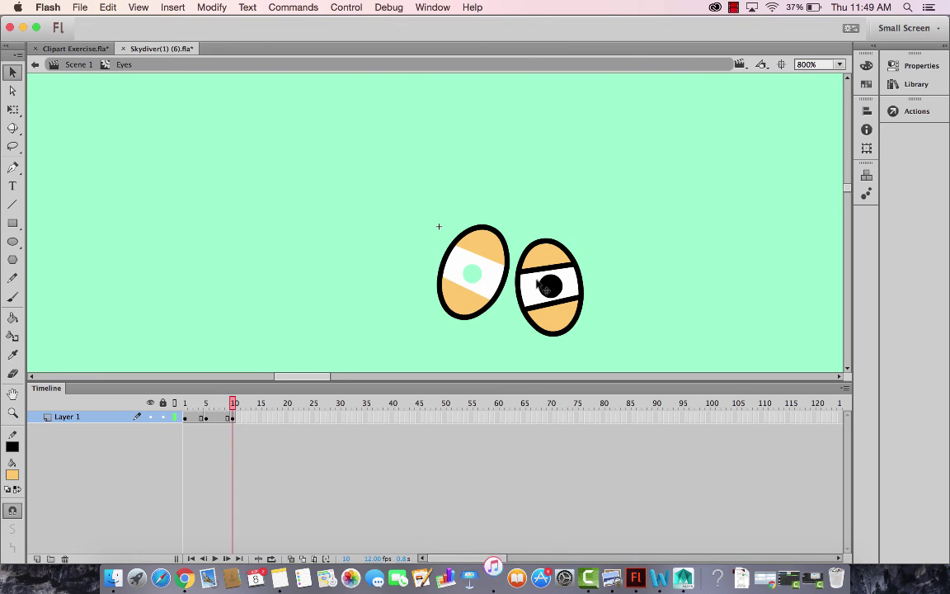
Delete the right eye's lid lines, white band and pupil.
{"action": "left_click", "coordinate": [540, 269]}
{"action": "key", "text": "Delete"}
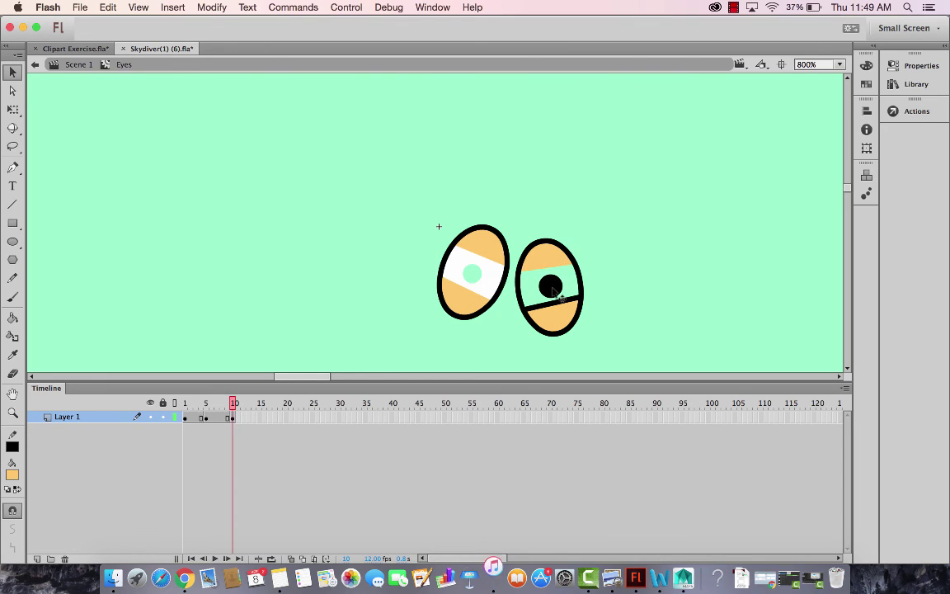
{"action": "left_click", "coordinate": [551, 288]}
{"action": "key", "text": "Delete"}
{"action": "left_click", "coordinate": [557, 286]}
{"action": "key", "text": "Delete"}
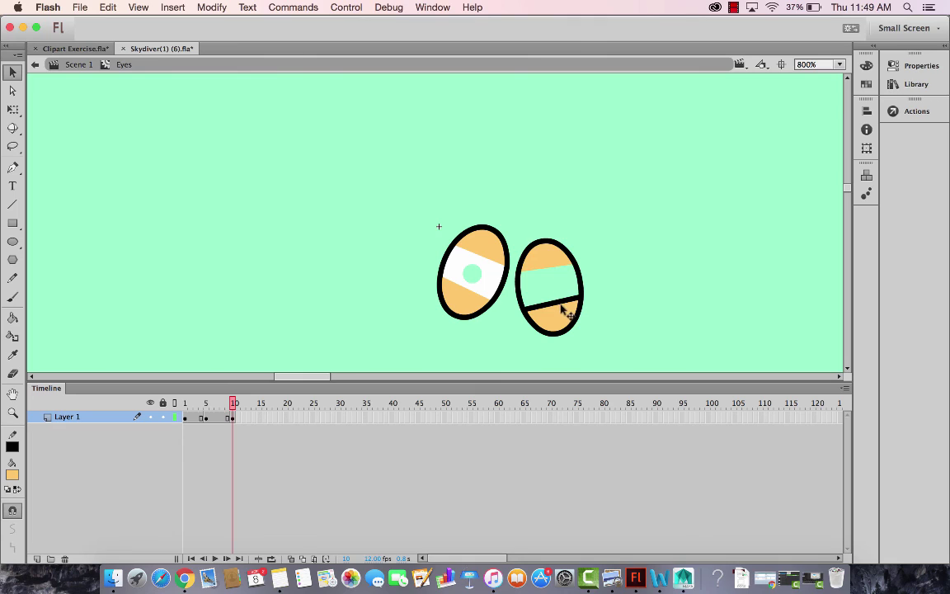
{"action": "left_click", "coordinate": [567, 305]}
{"action": "key", "text": "Delete"}
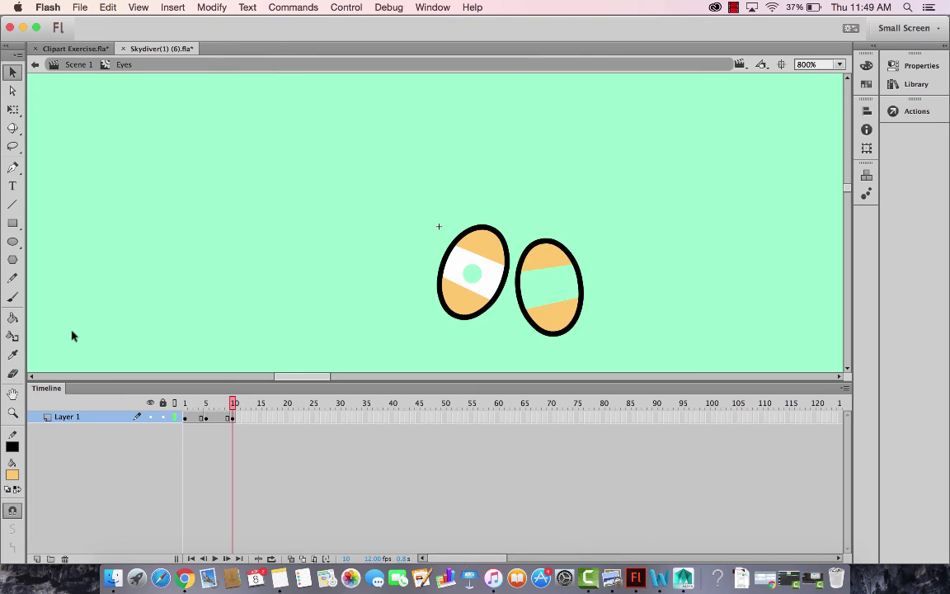
Fill both eyes solid orange and play the blink animation.
{"action": "left_click", "coordinate": [13, 318]}
{"action": "left_click", "coordinate": [470, 274]}
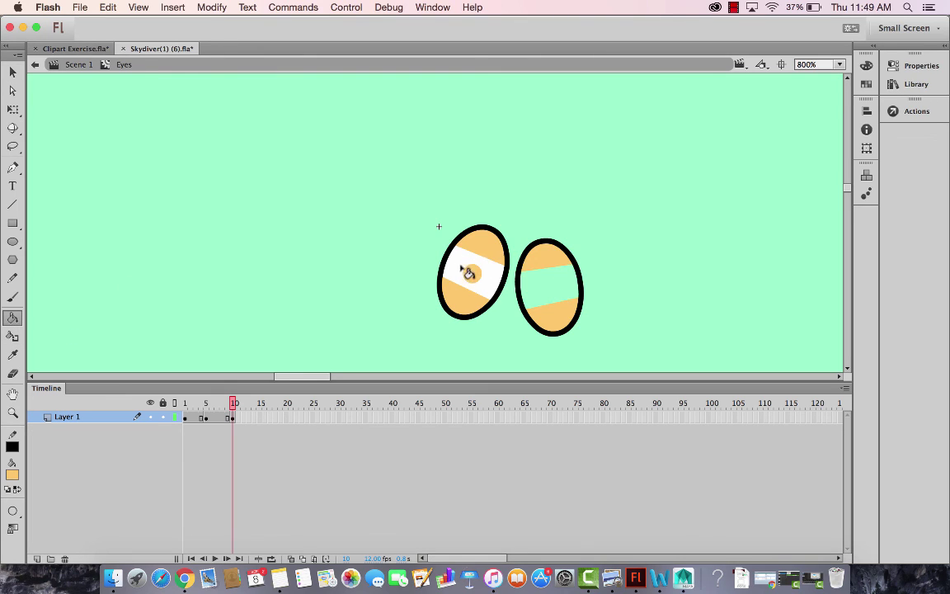
{"action": "left_click", "coordinate": [481, 262]}
{"action": "left_click", "coordinate": [547, 289]}
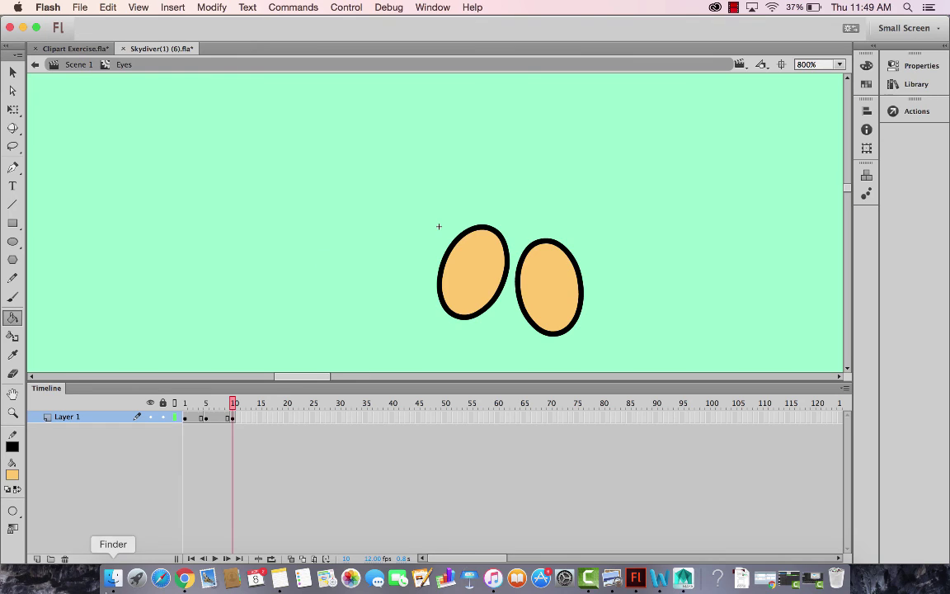
{"action": "key", "text": "Return"}
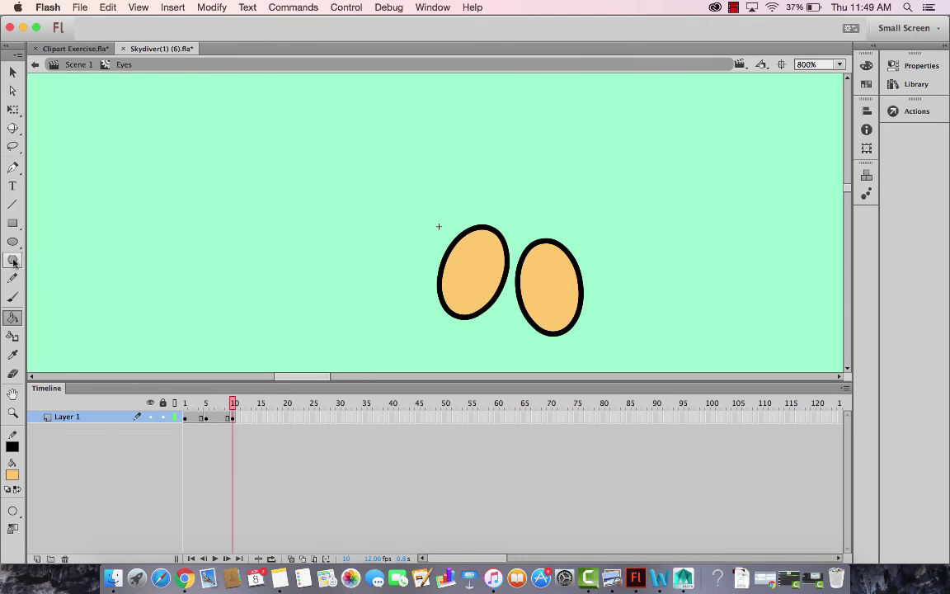
{"action": "left_click", "coordinate": [12, 72]}
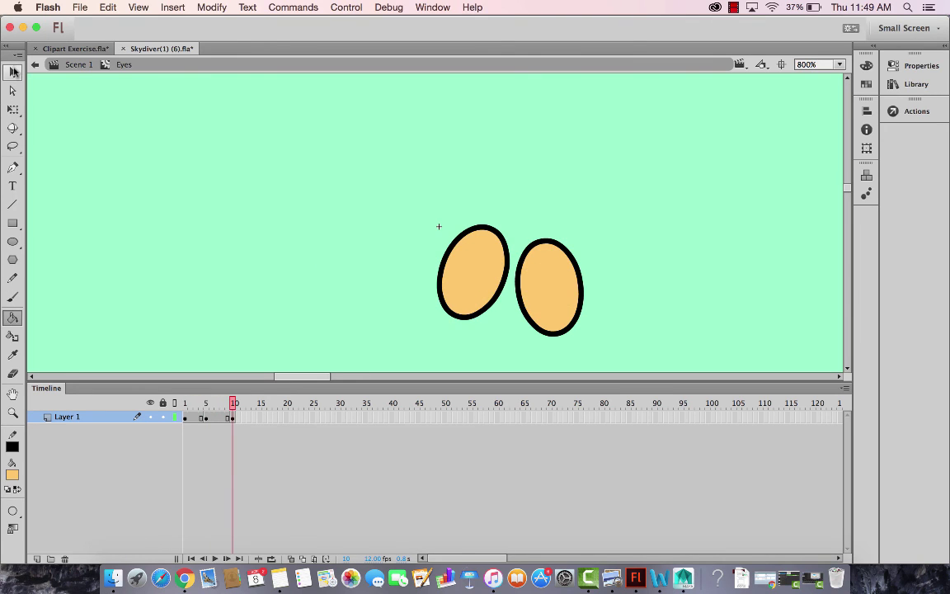
{"action": "left_click", "coordinate": [206, 418]}
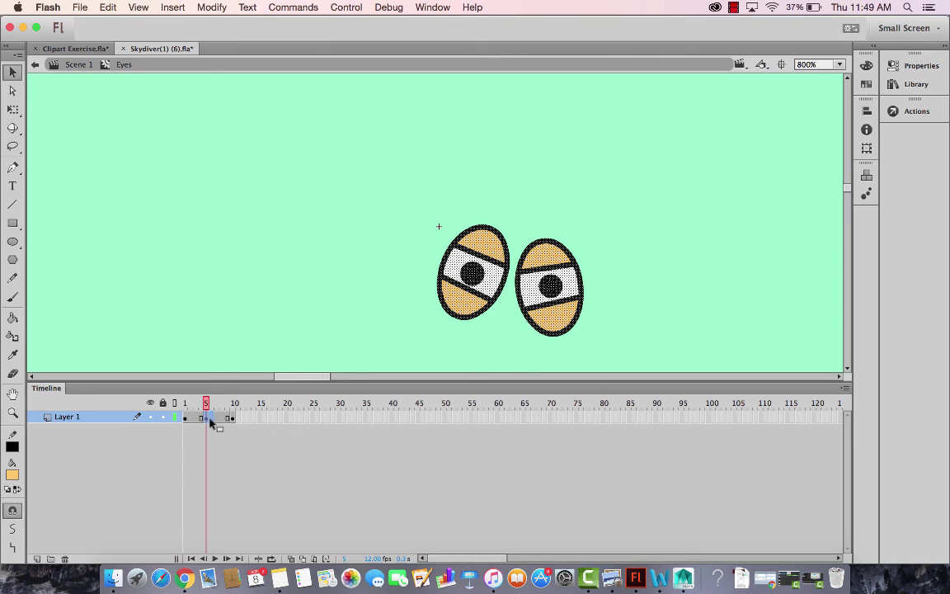
Move the half-closed keyframe to frame 6, then test the movie from Scene 1.
{"action": "left_click_drag", "start_coordinate": [210, 422], "coordinate": [212, 419]}
{"action": "left_click", "coordinate": [76, 65]}
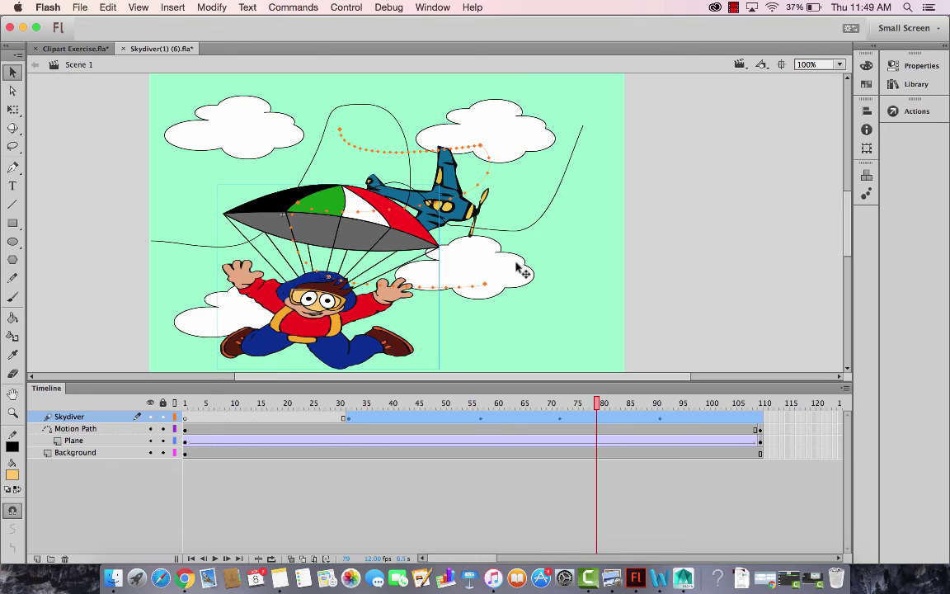
{"action": "key", "text": "super+Return"}
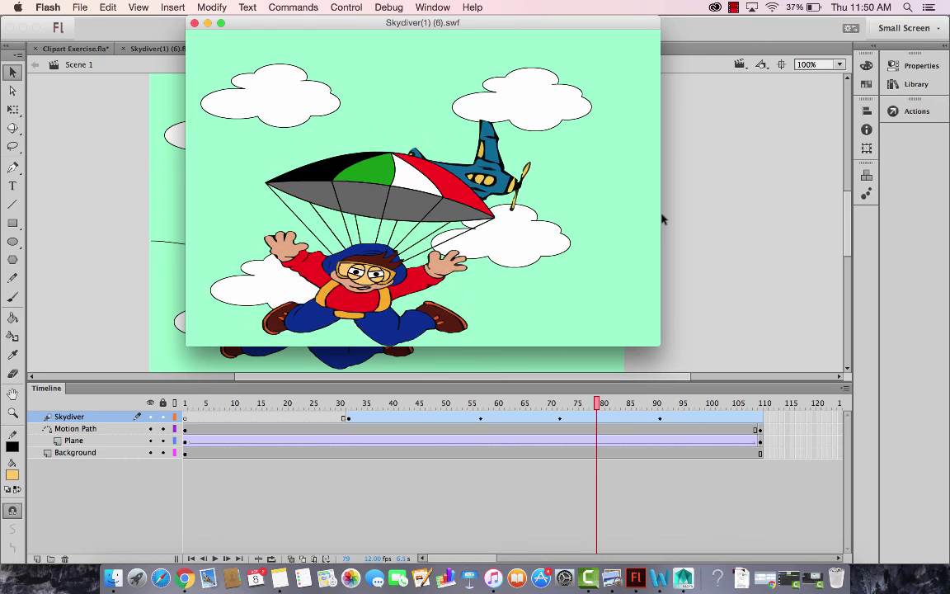
{"action": "left_click", "coordinate": [194, 23]}
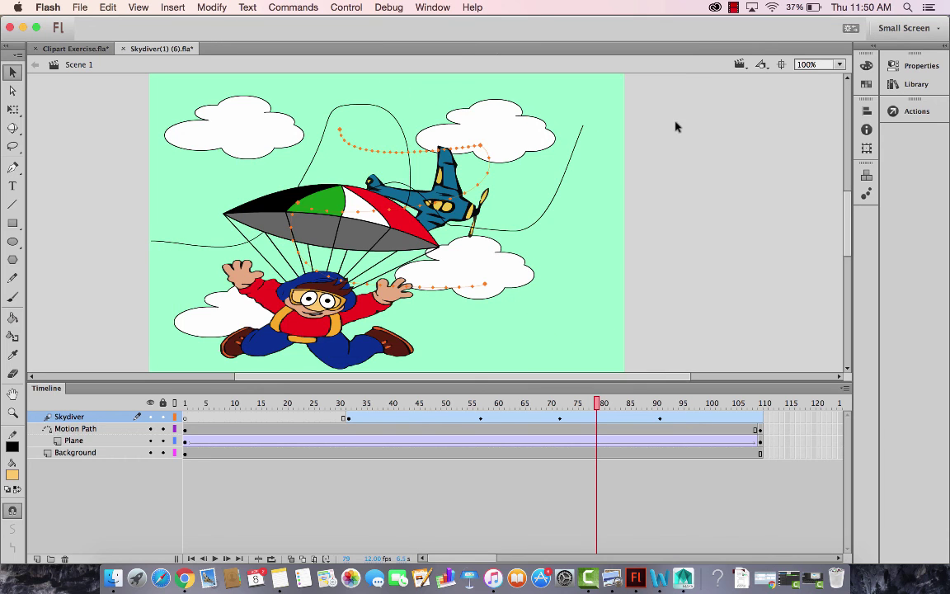